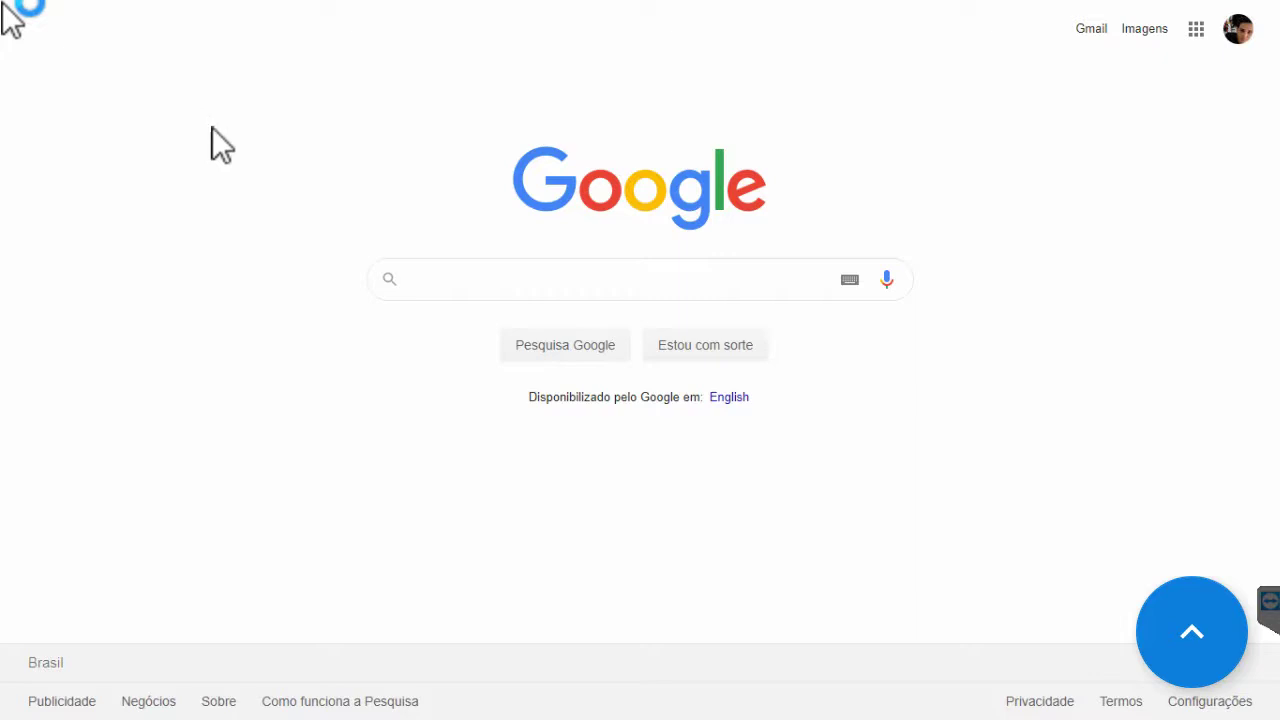
Step: Search Google for "google formularios"
left_click(446, 280)
type("g")
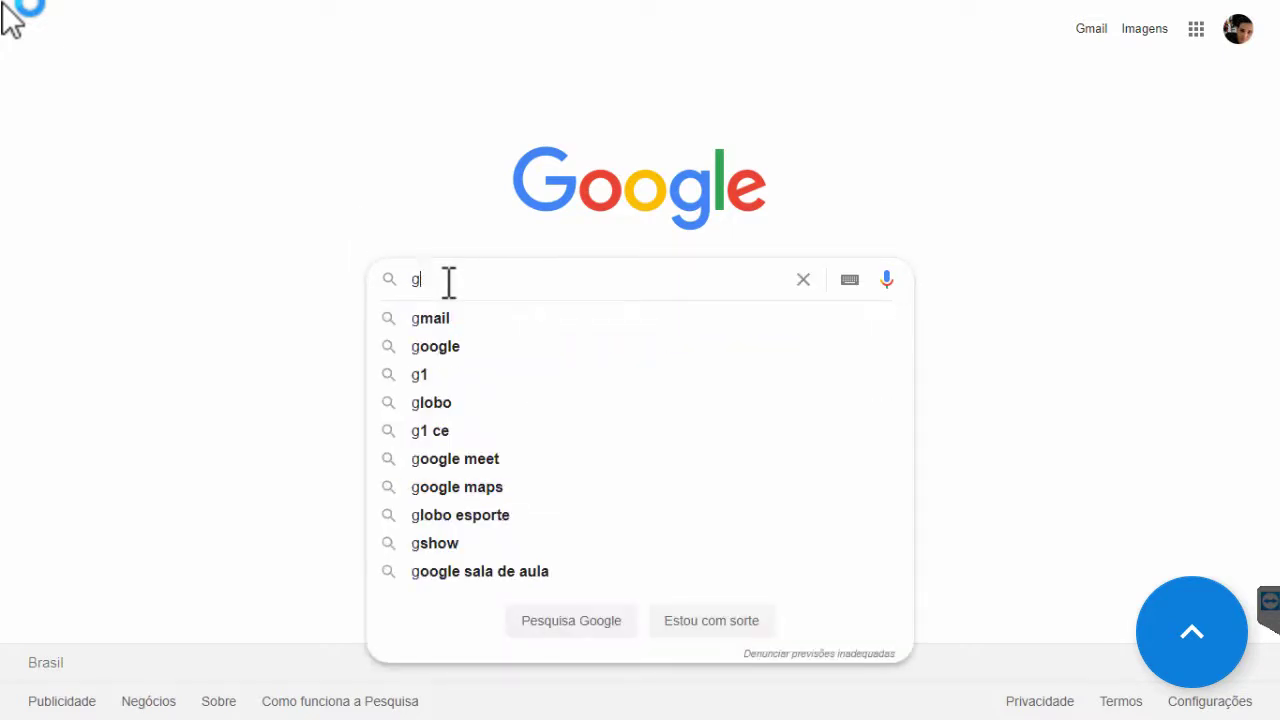
type("oogle")
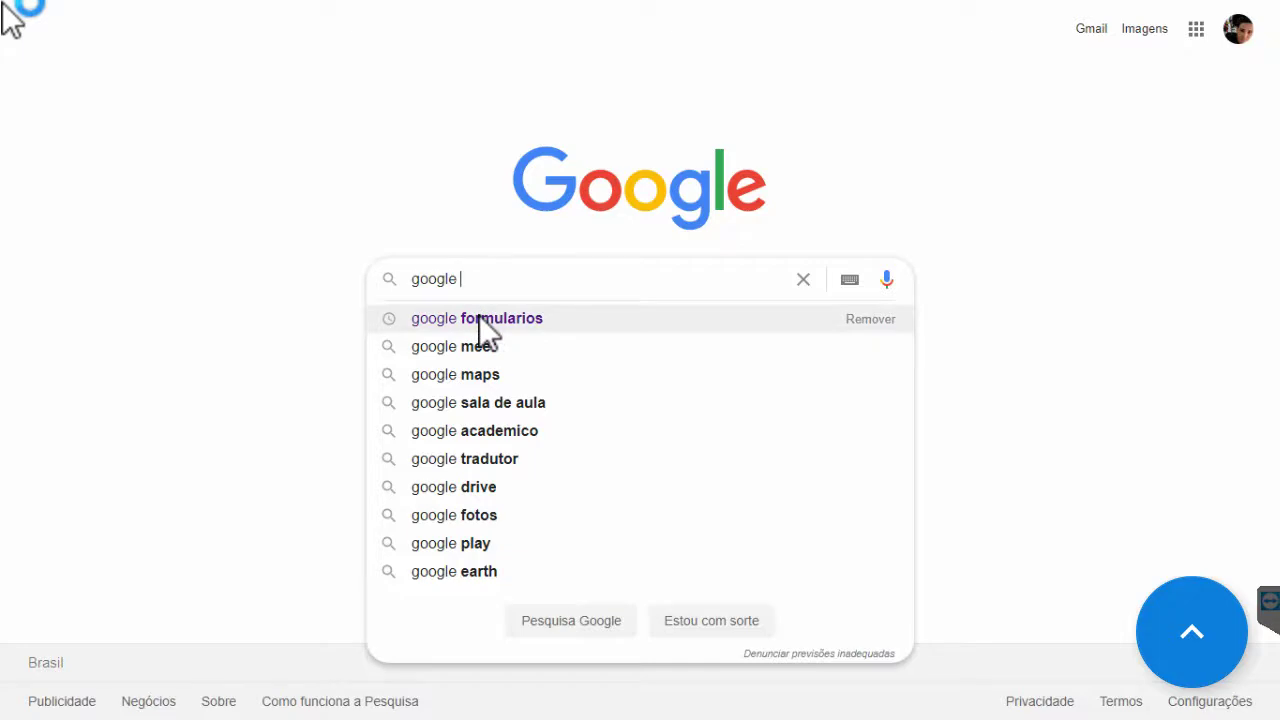
left_click(479, 320)
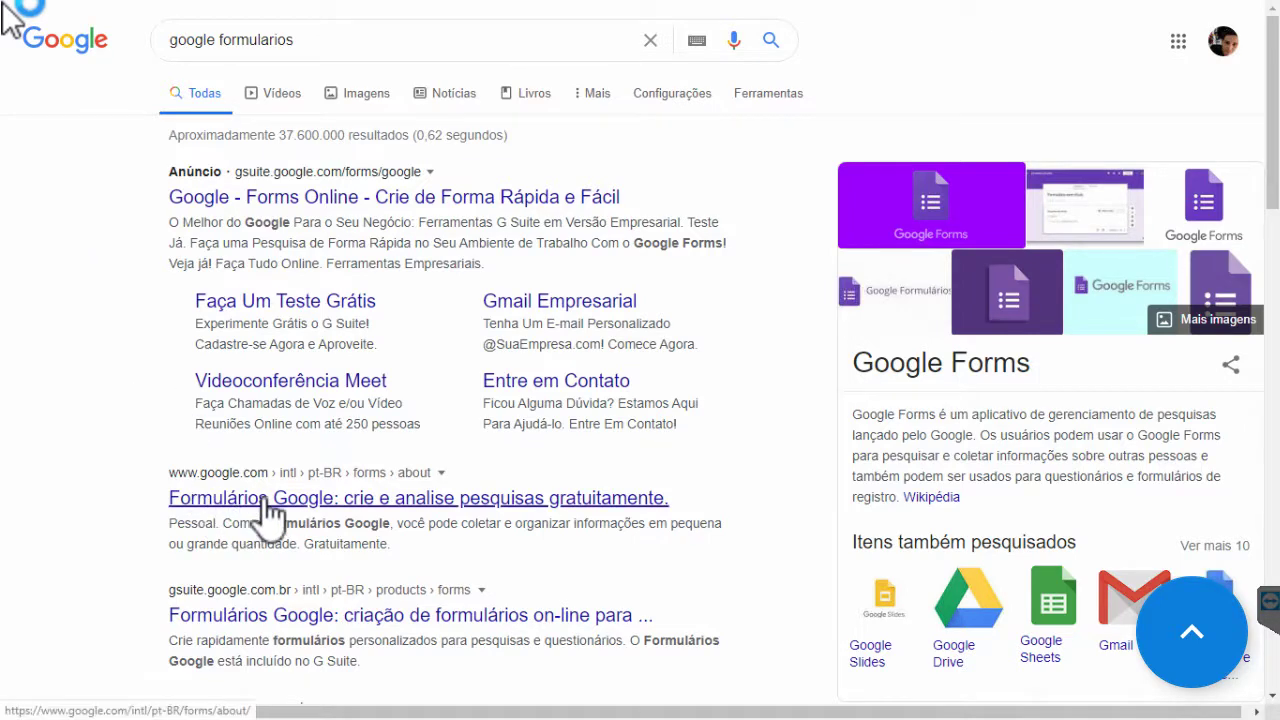
Step: Open Formulários Google for personal use from the search results and start a blank form, declining the tour
scroll(263, 510, "down", 3)
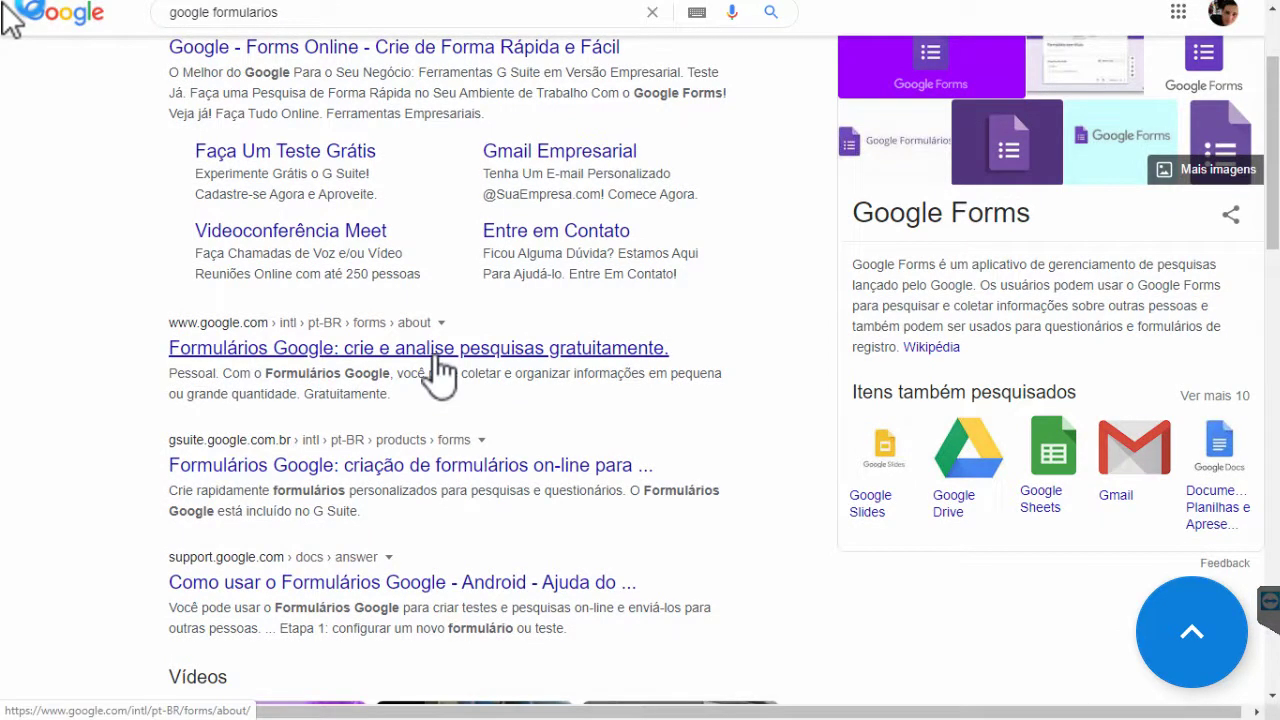
left_click(437, 355)
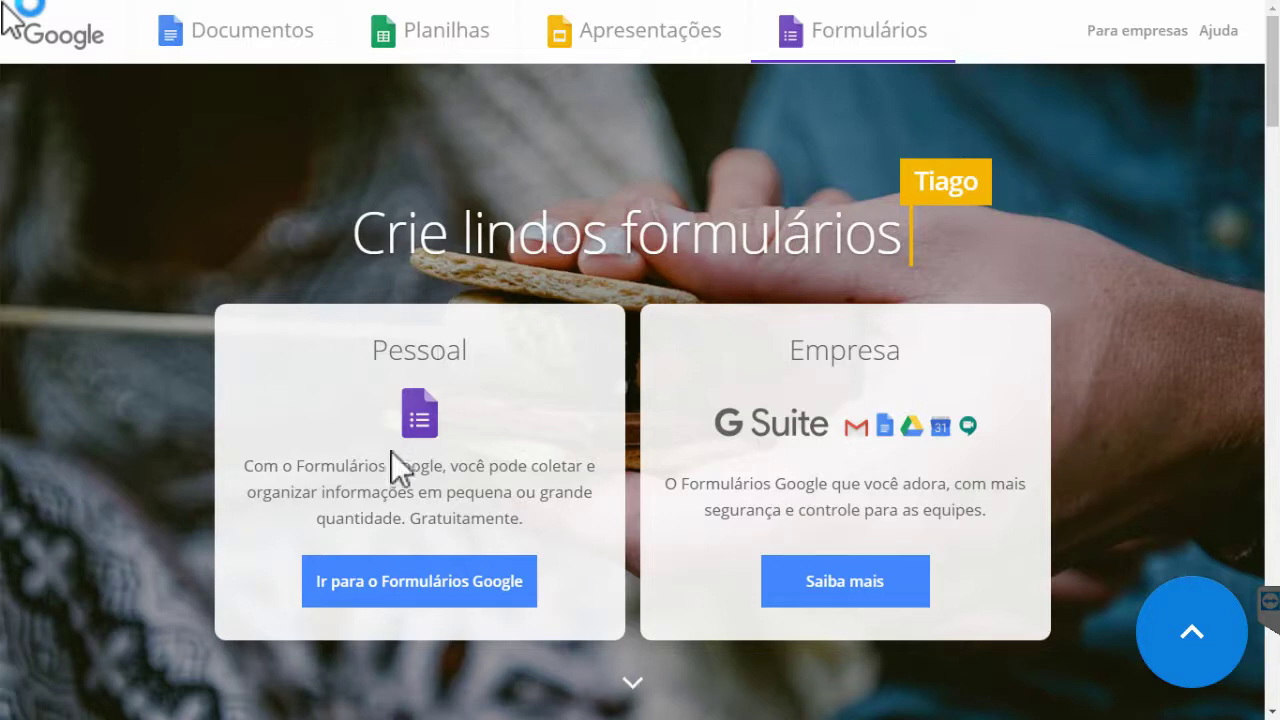
left_click(398, 590)
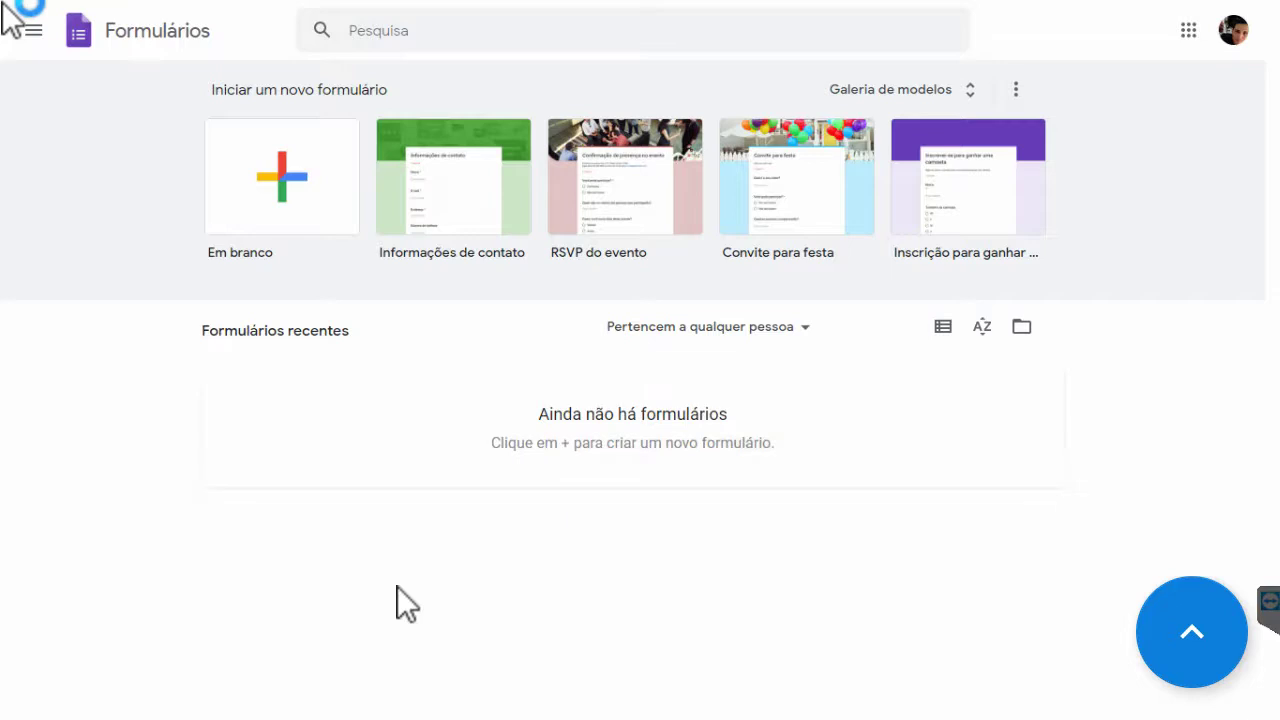
left_click(273, 198)
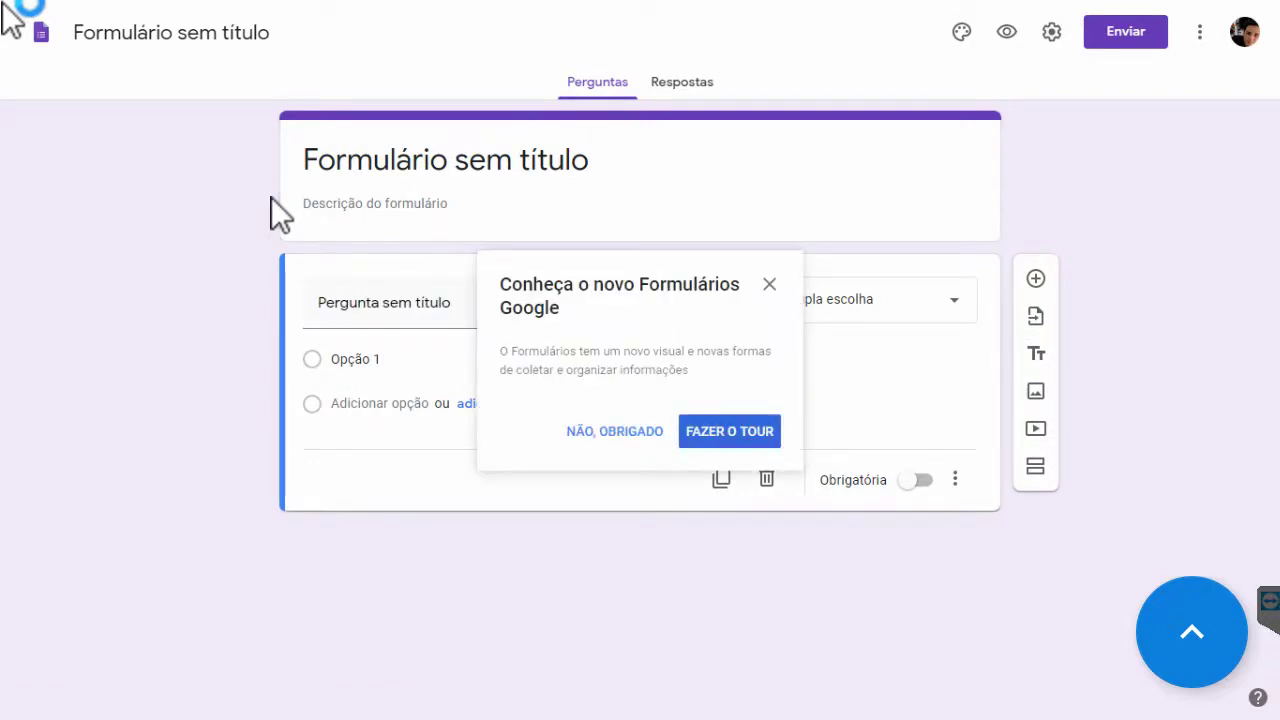
left_click(612, 432)
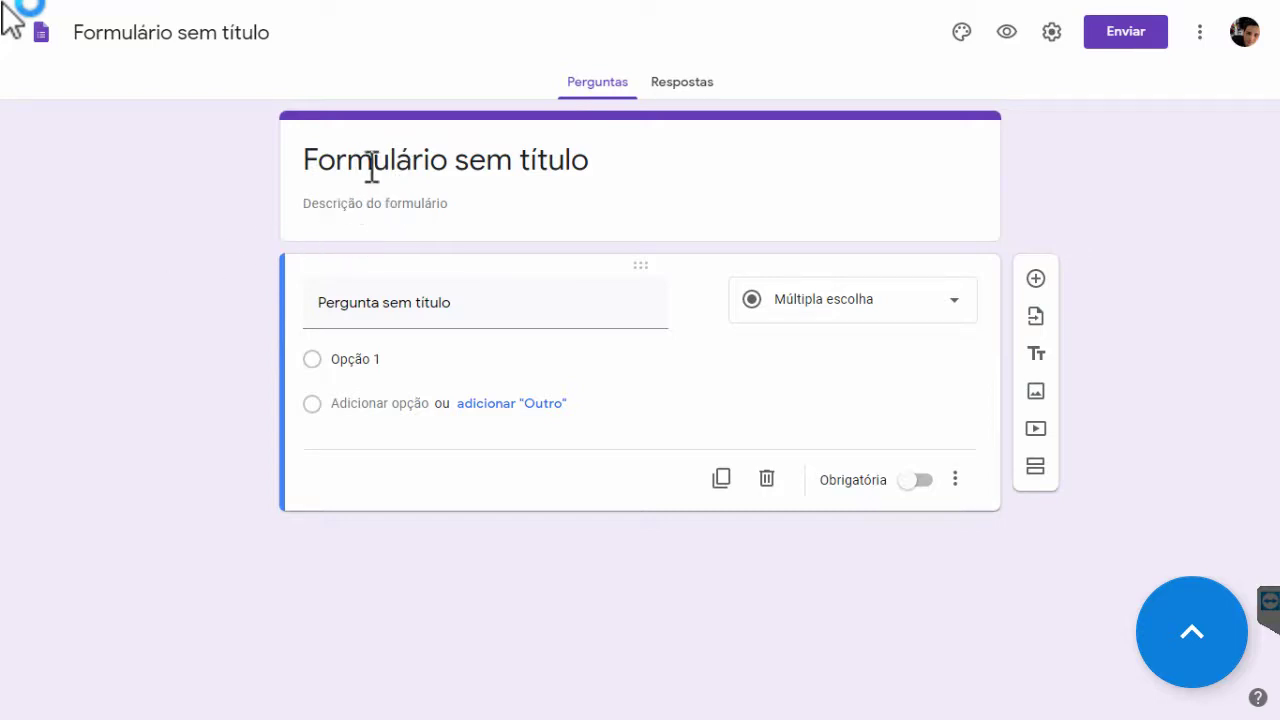
Step: Title the form "PROVA DE MATEMÁTICA"
left_click(409, 167)
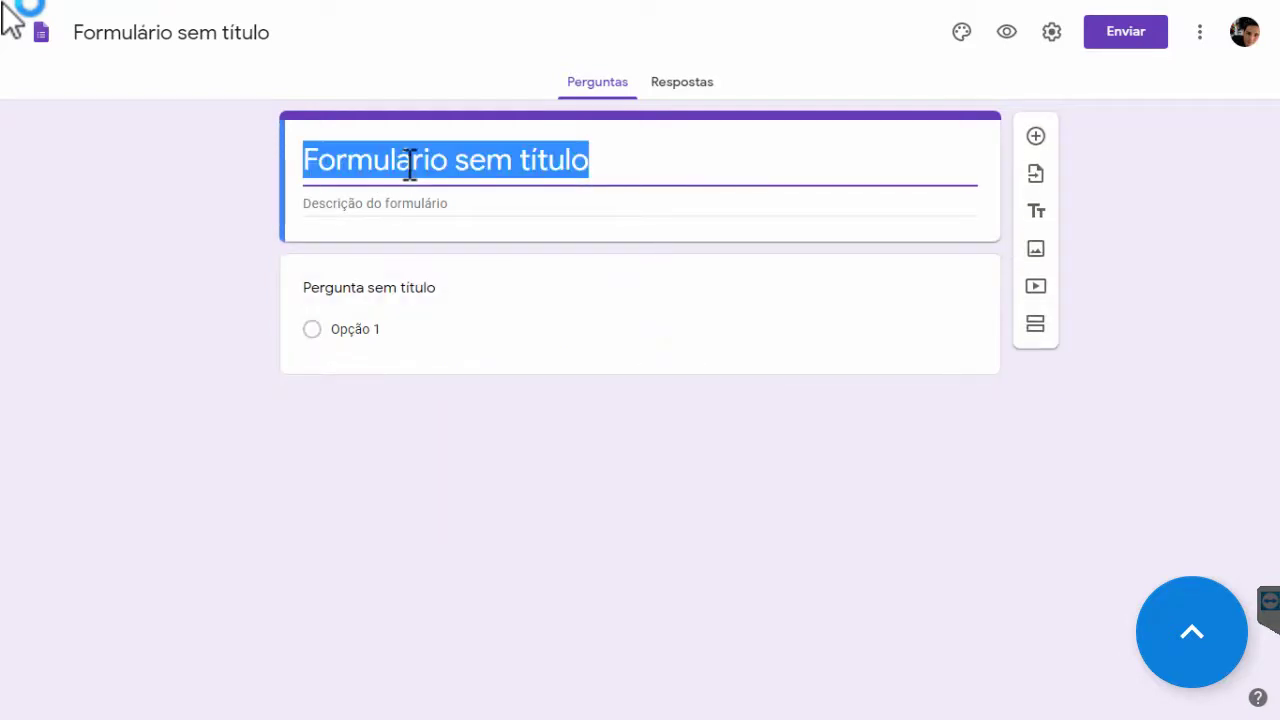
type("PRO")
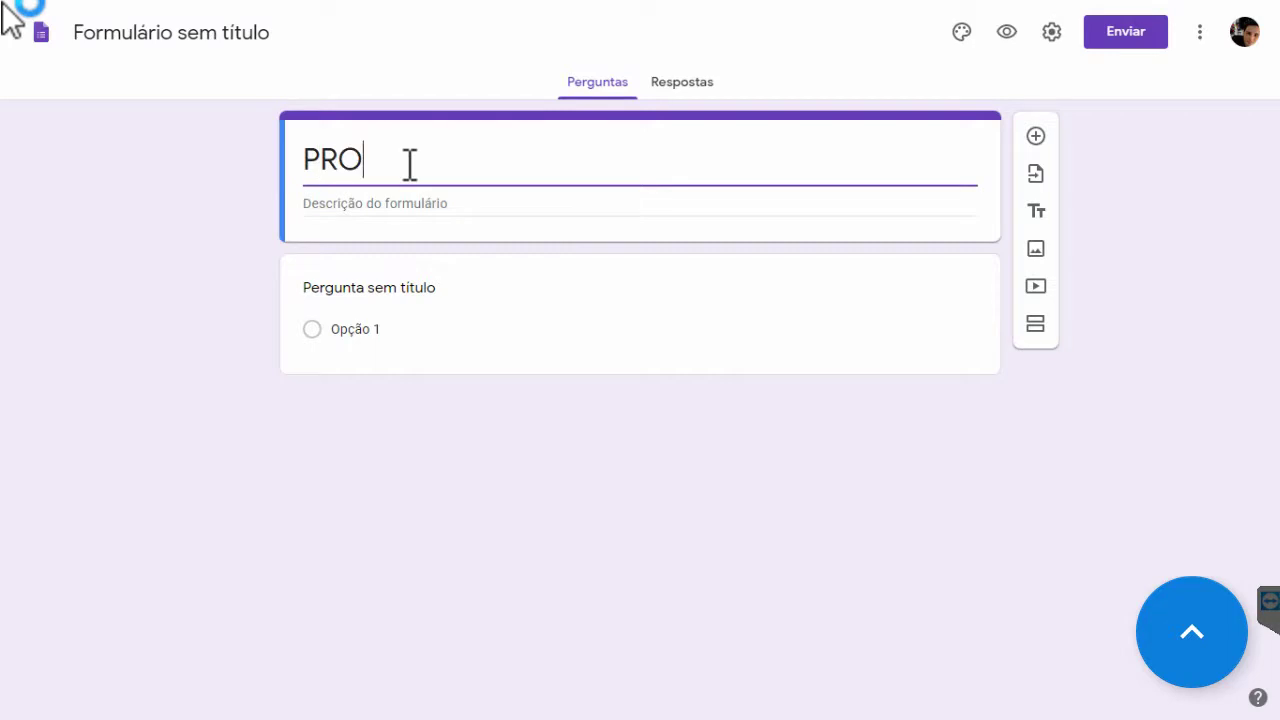
type("VA DE ")
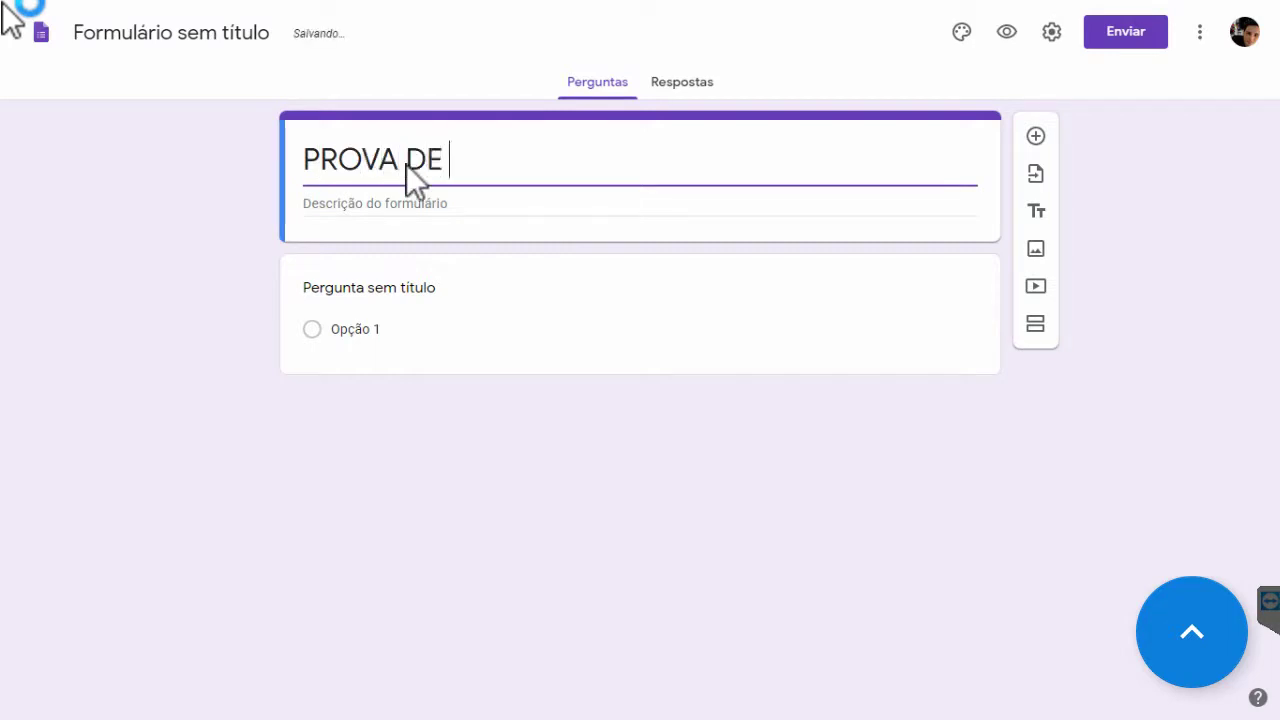
type("MATEMÁTICA")
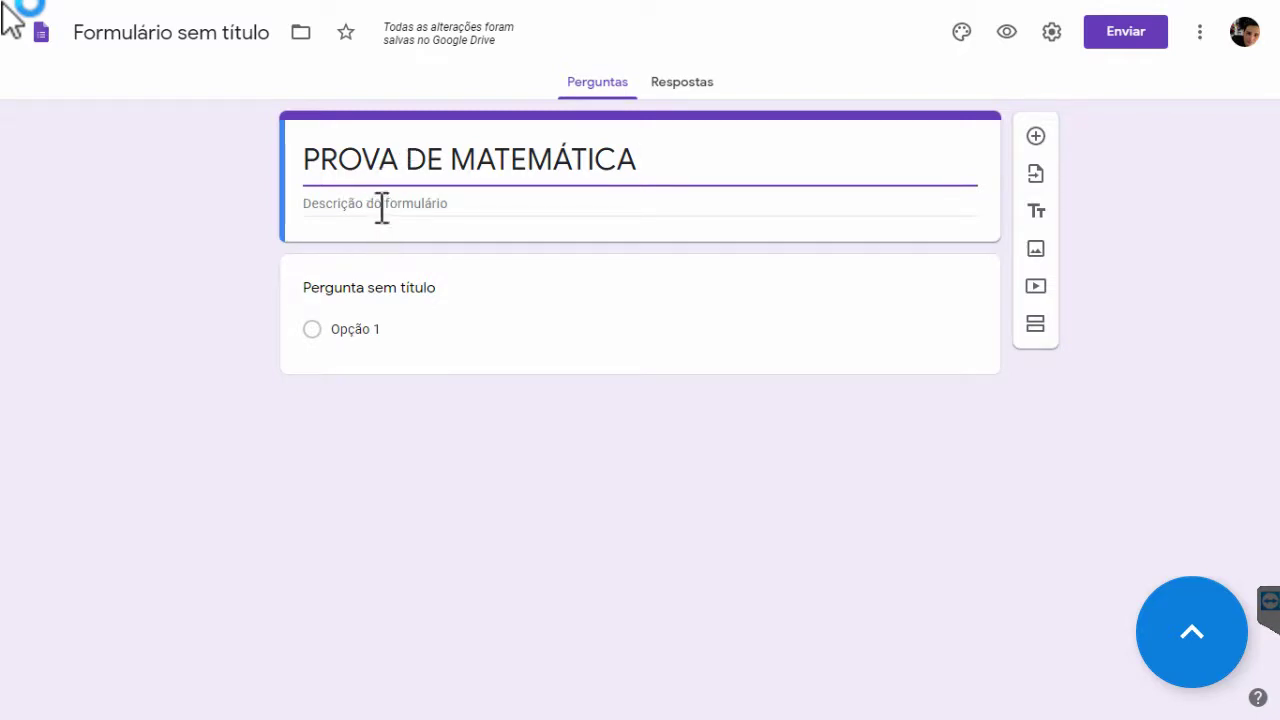
Step: Enter the form description "Responda com atenção. Analise com cuidado. Boa sorte."
left_click(381, 211)
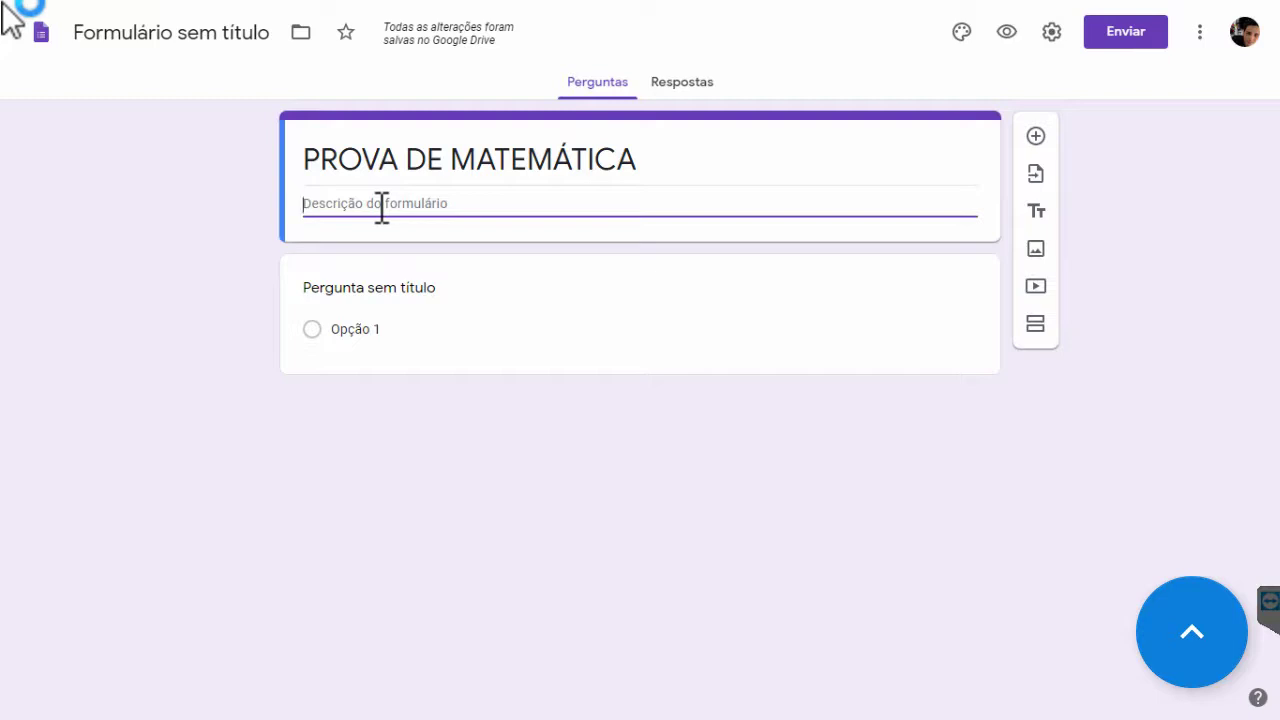
type("EO")
key("BackSpace")
key("BackSpace")
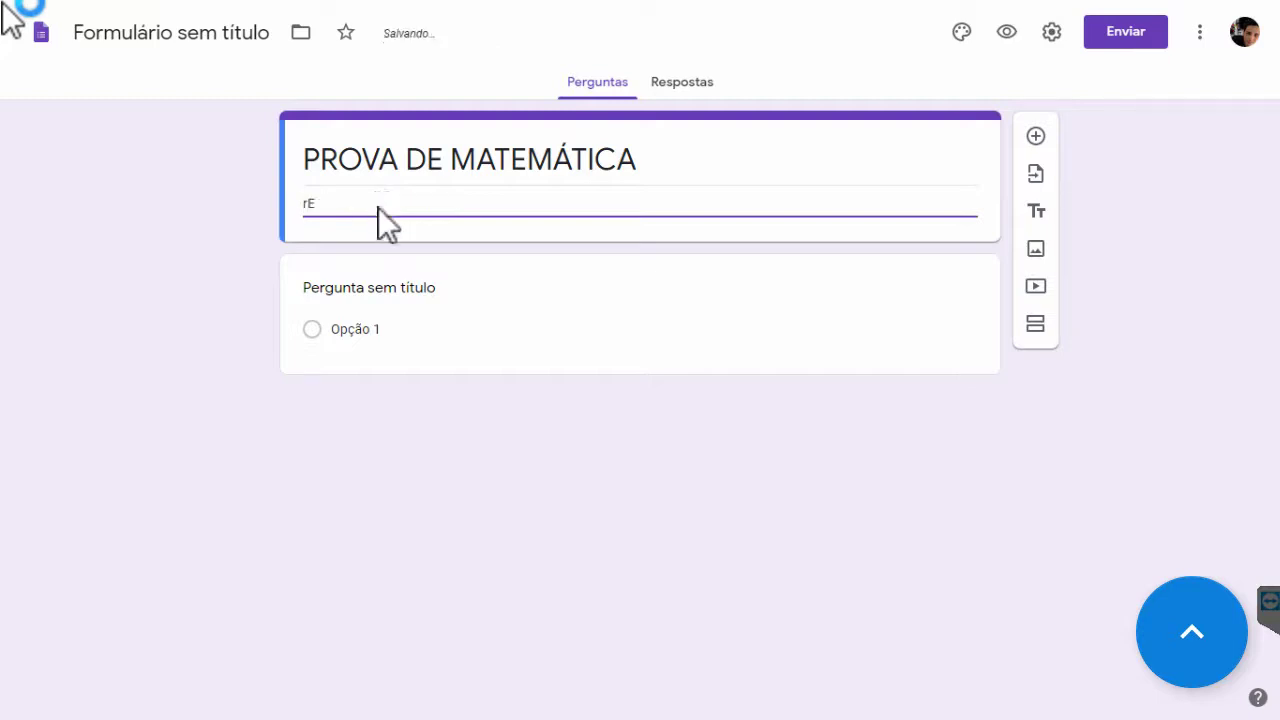
type("Res")
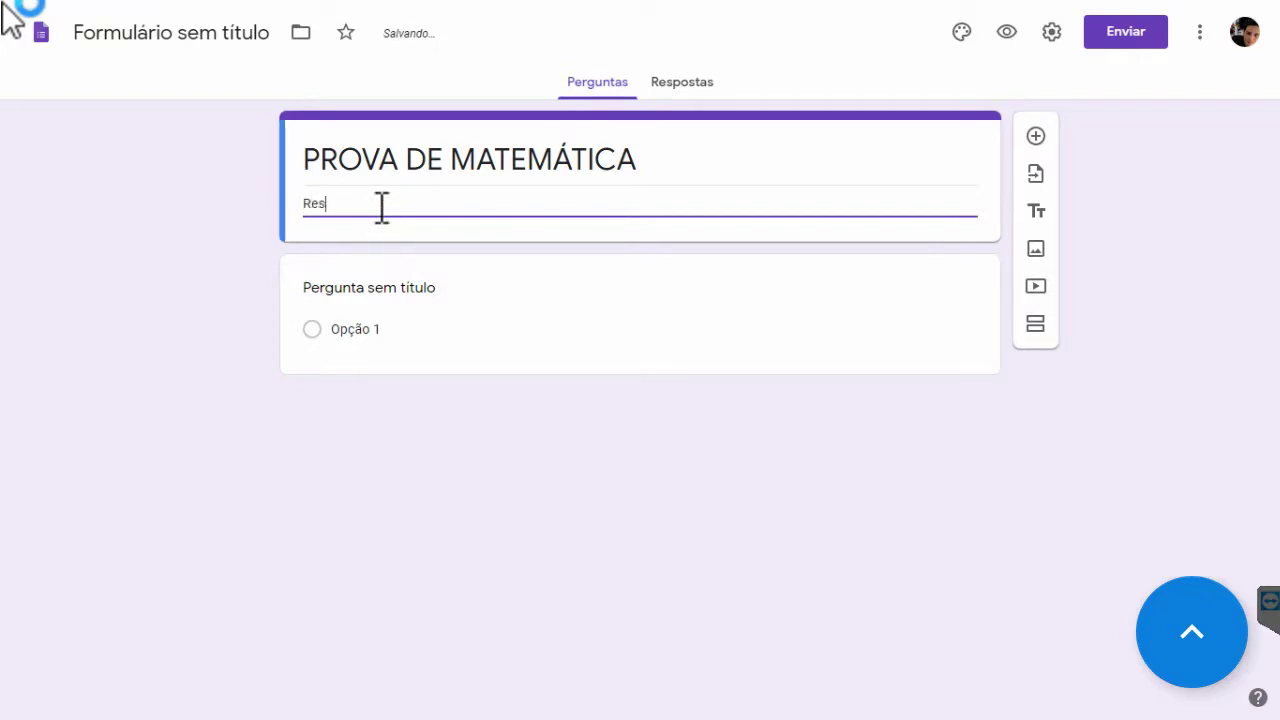
type("ponda com atenção. ")
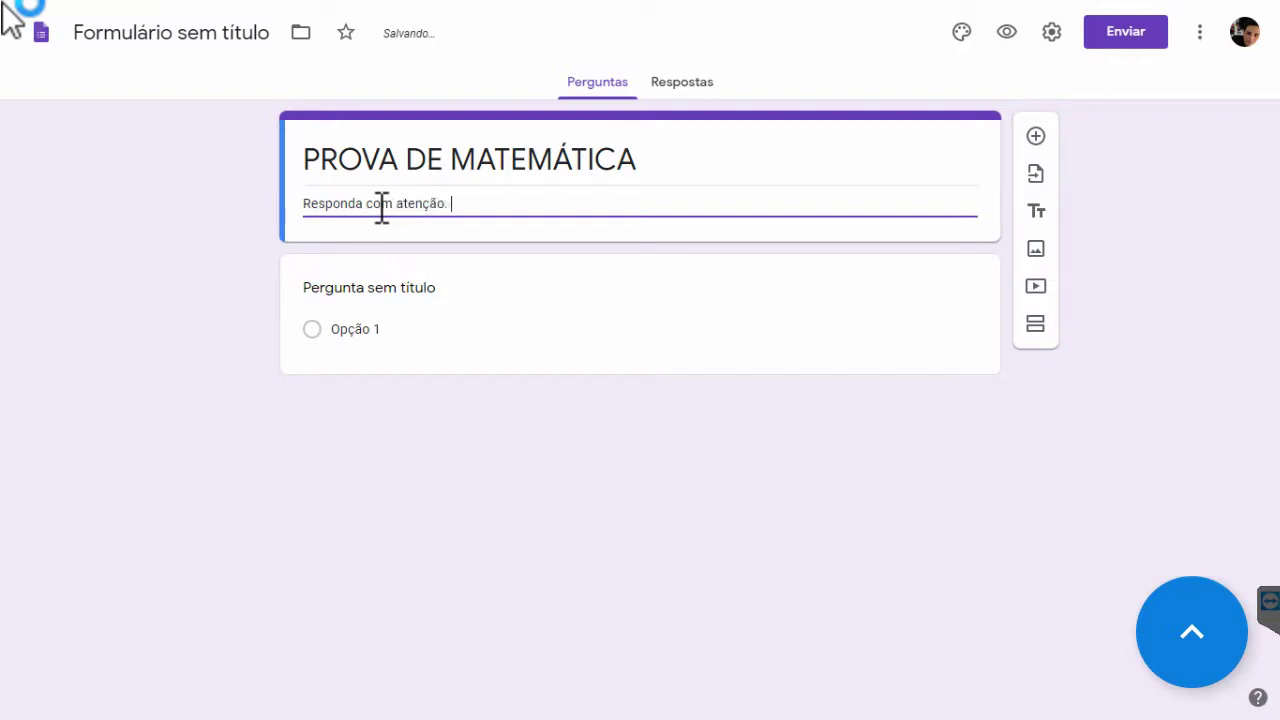
type("Ana")
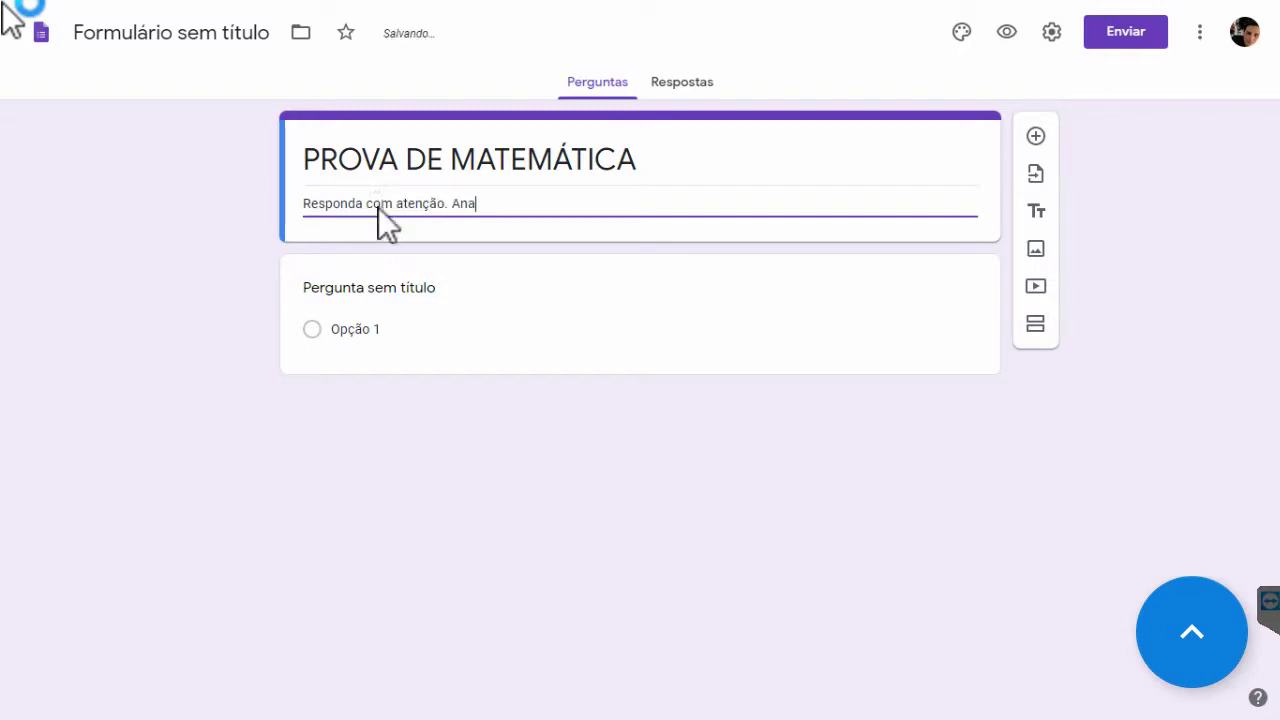
type("lise com ")
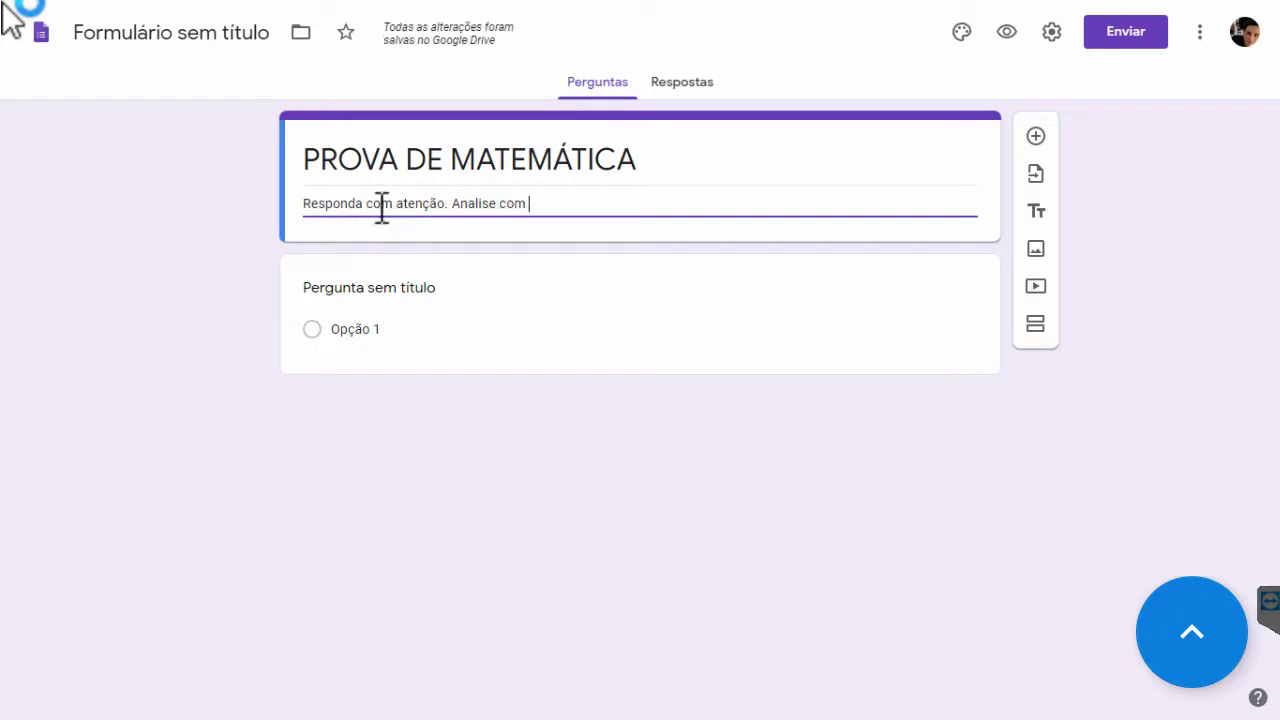
type("cuidado")
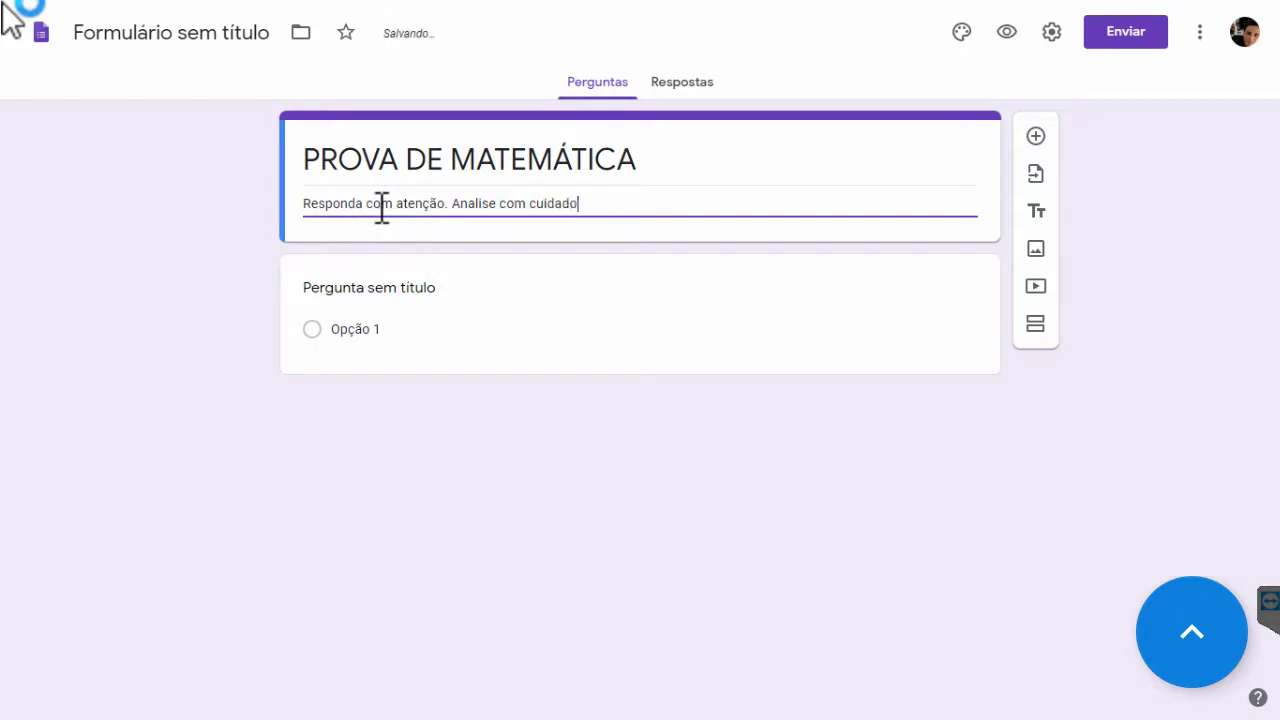
type(". Boa sorte.")
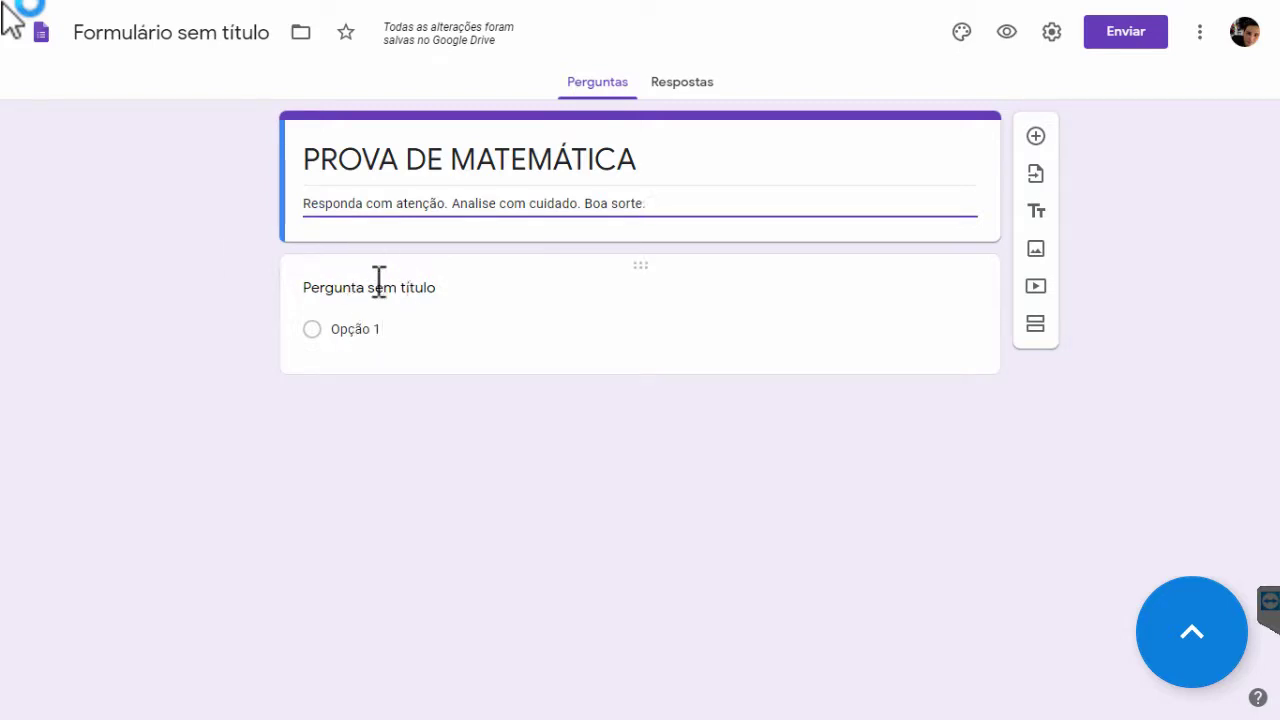
Step: Change the first question's answer type to Resposta curta
left_click(575, 331)
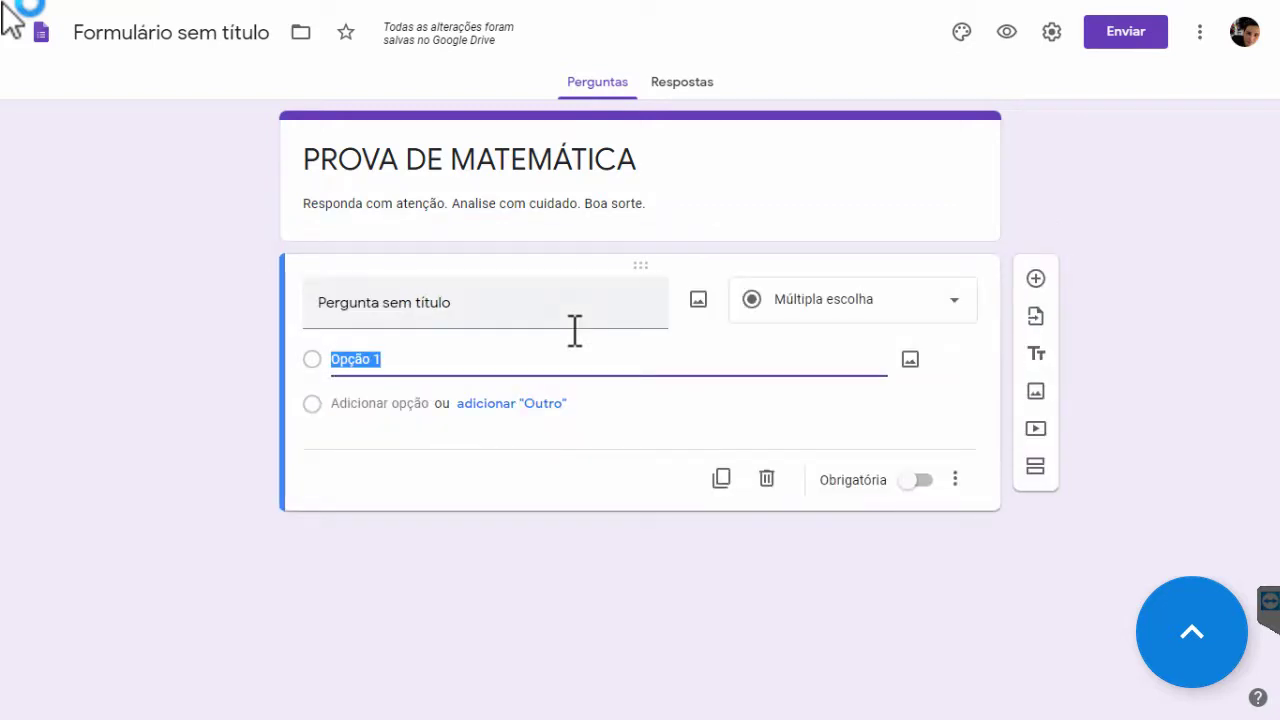
left_click(857, 306)
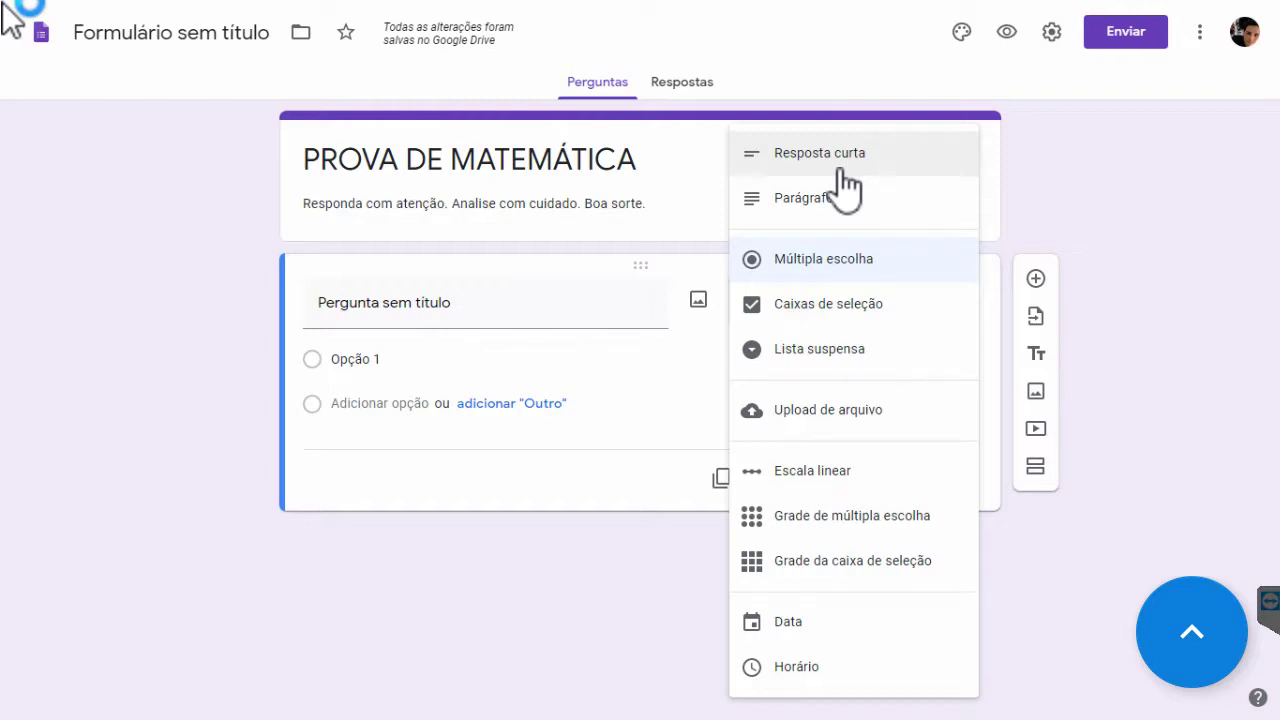
left_click(787, 160)
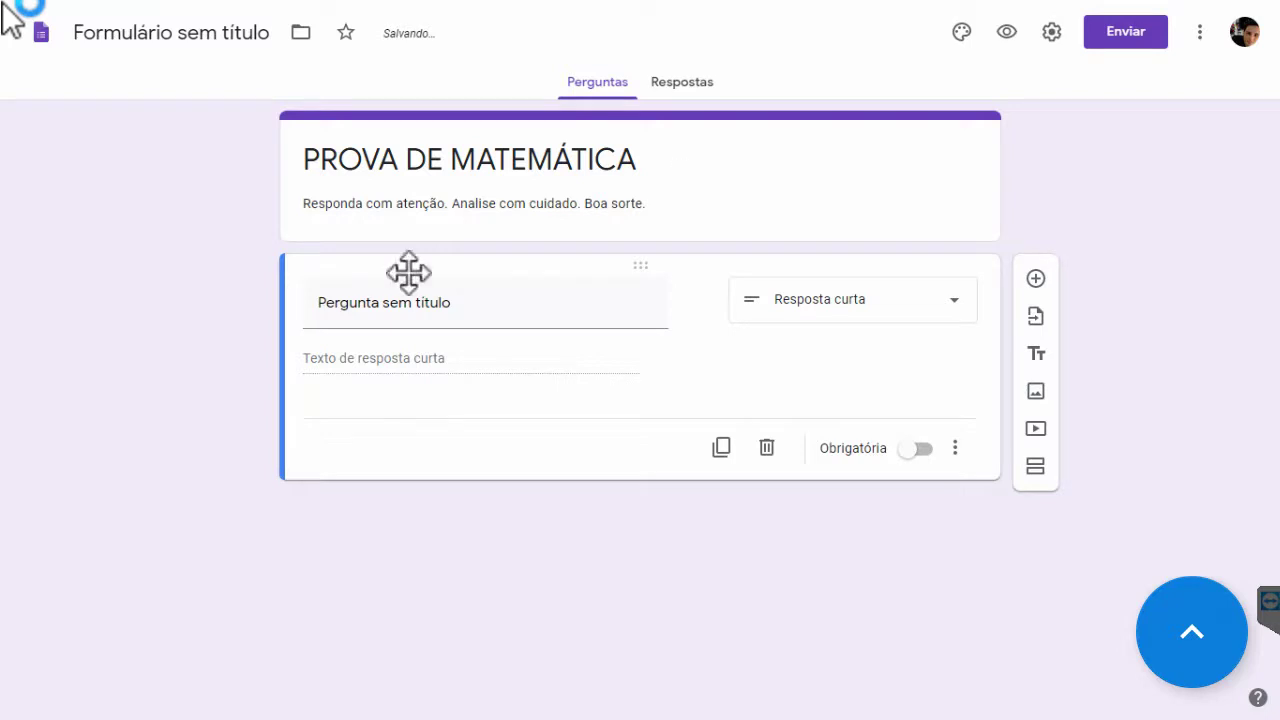
Step: Title the short-answer question "INSIRA O SEU NOME:" and make it required
triple_click(429, 304)
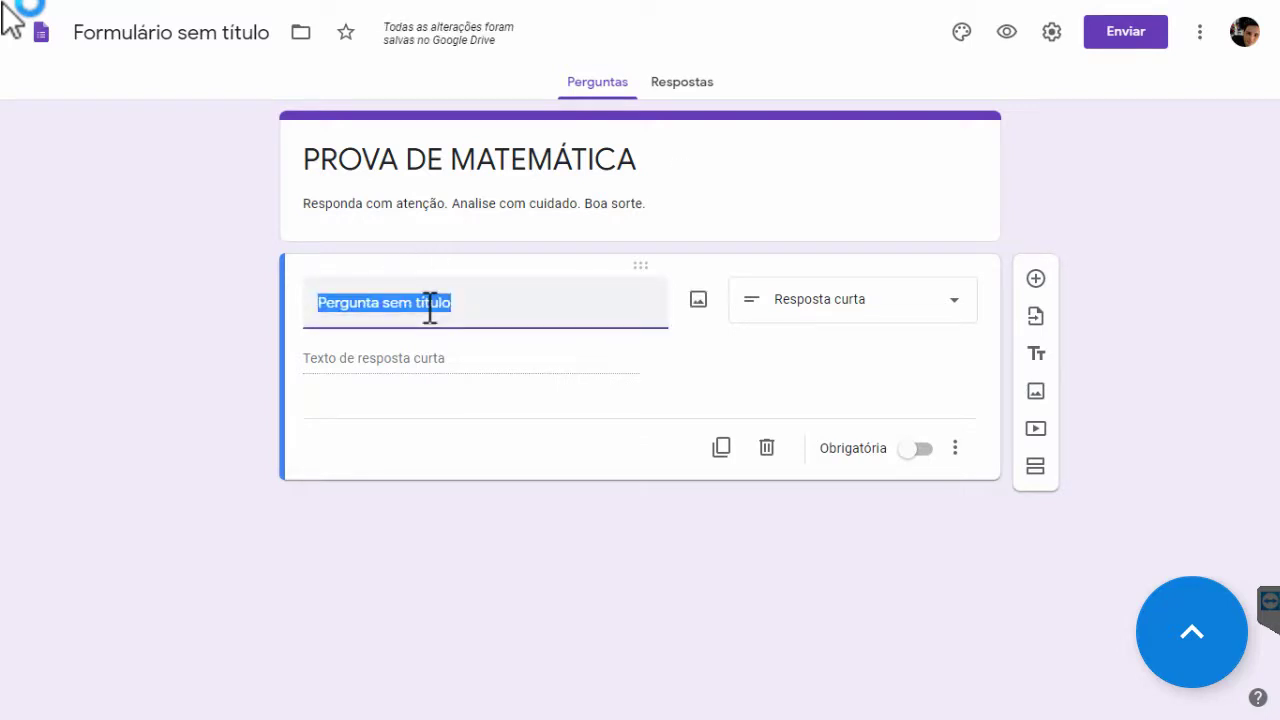
type("INSIA")
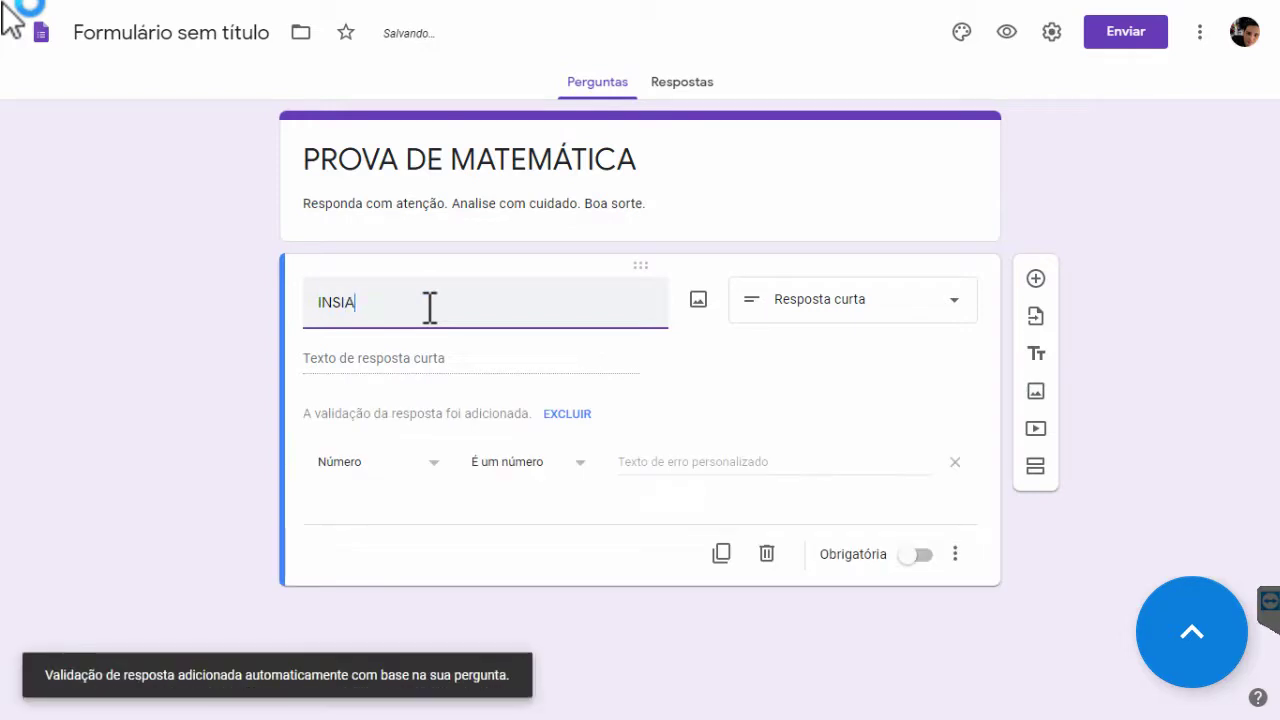
key("BackSpace")
type("RA O SEU NOME")
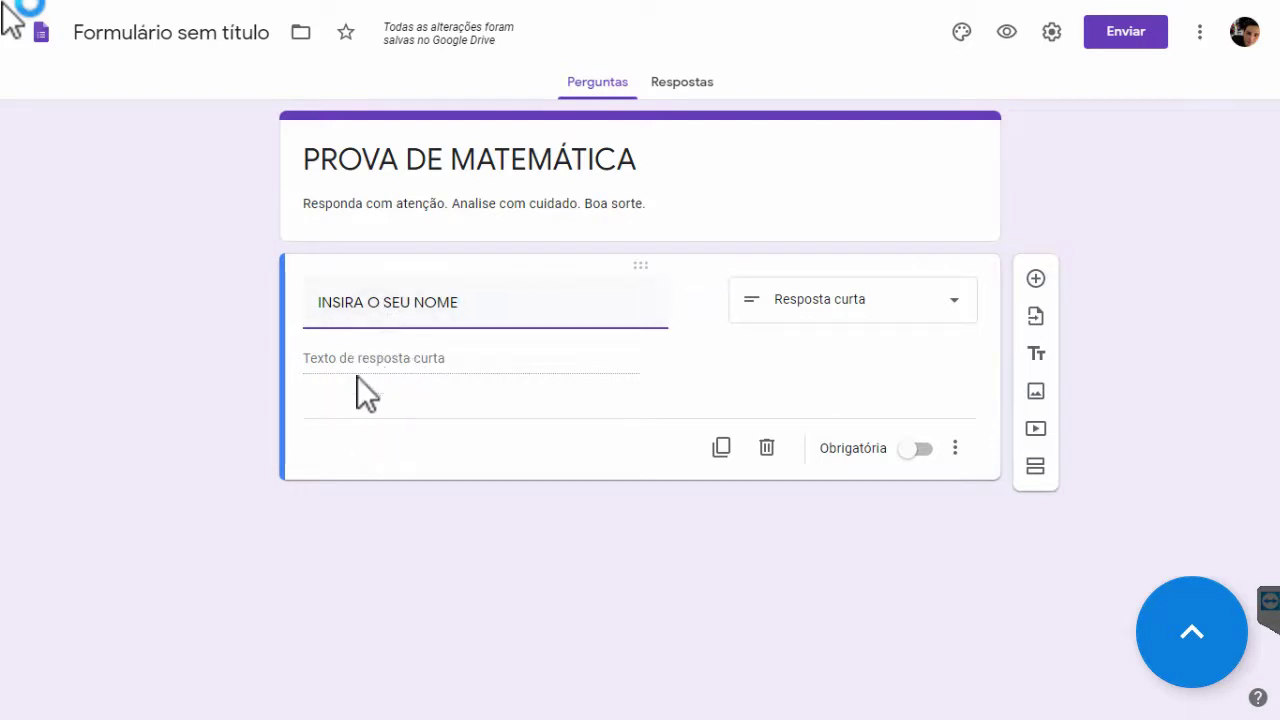
type(":")
left_click(912, 452)
left_click(922, 453)
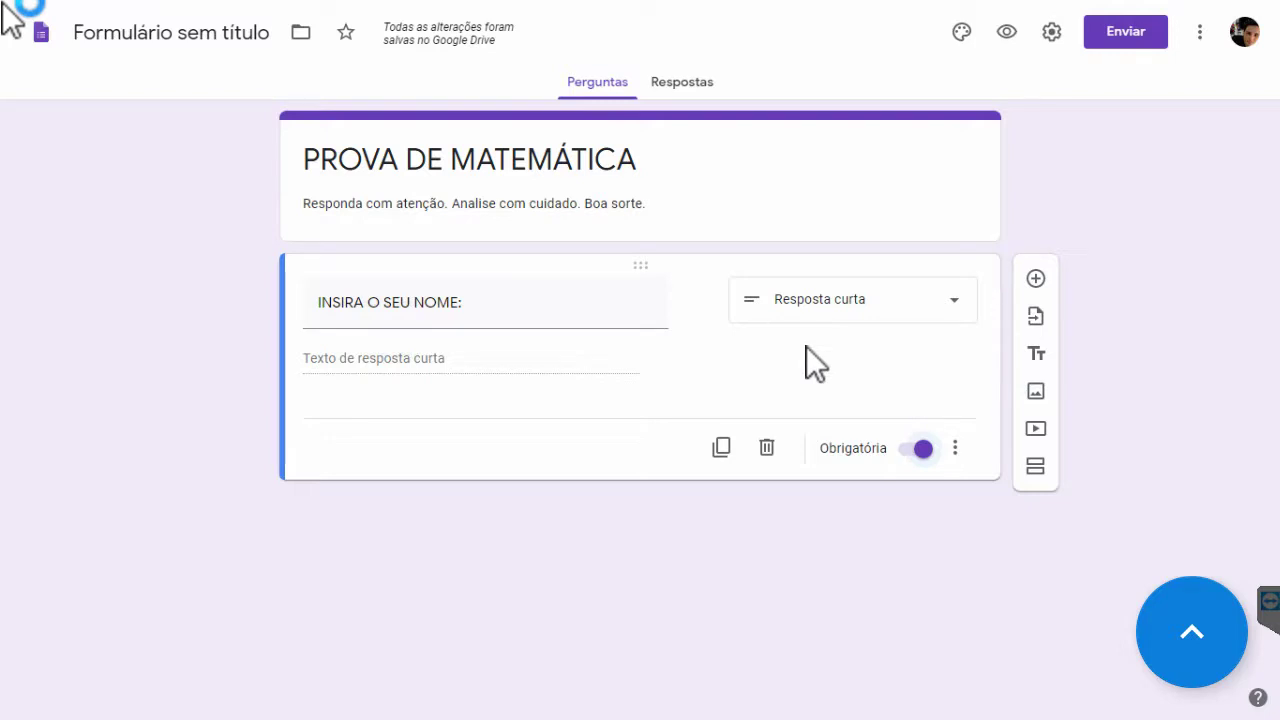
Step: Duplicate the name question and retitle the copy "NOME DA ESCOLA:"
left_click(723, 450)
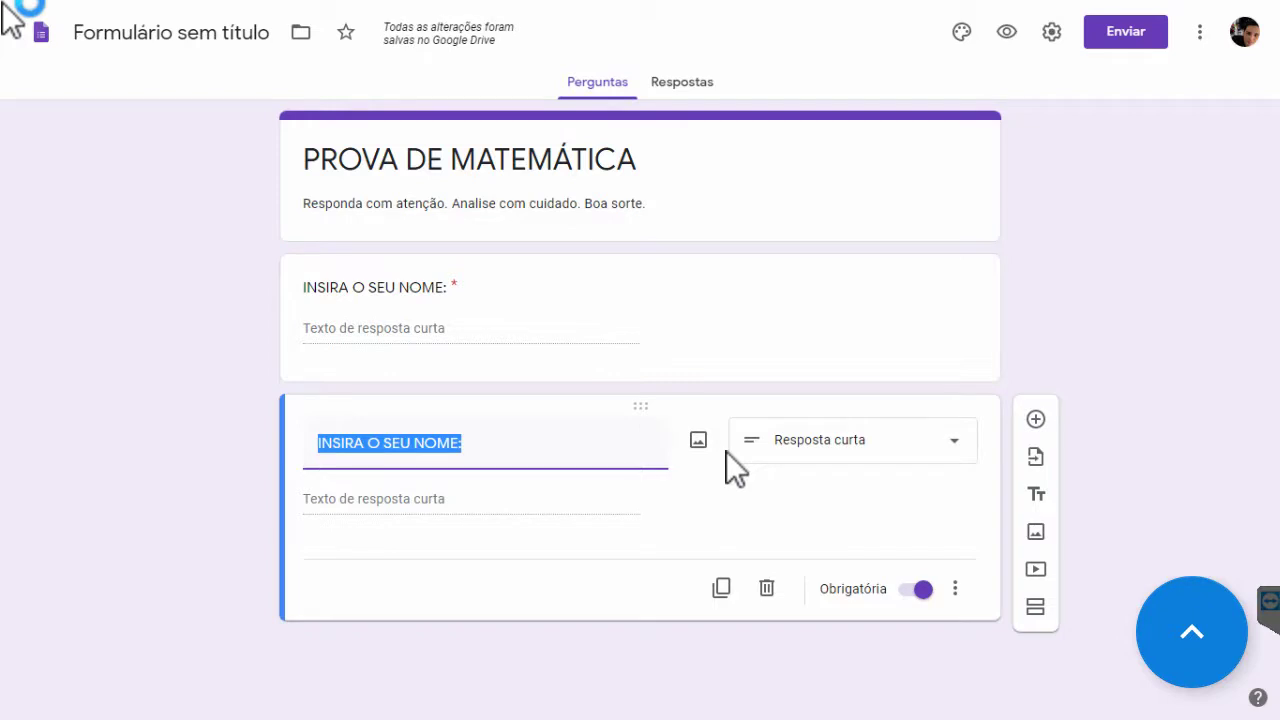
type("NOME ")
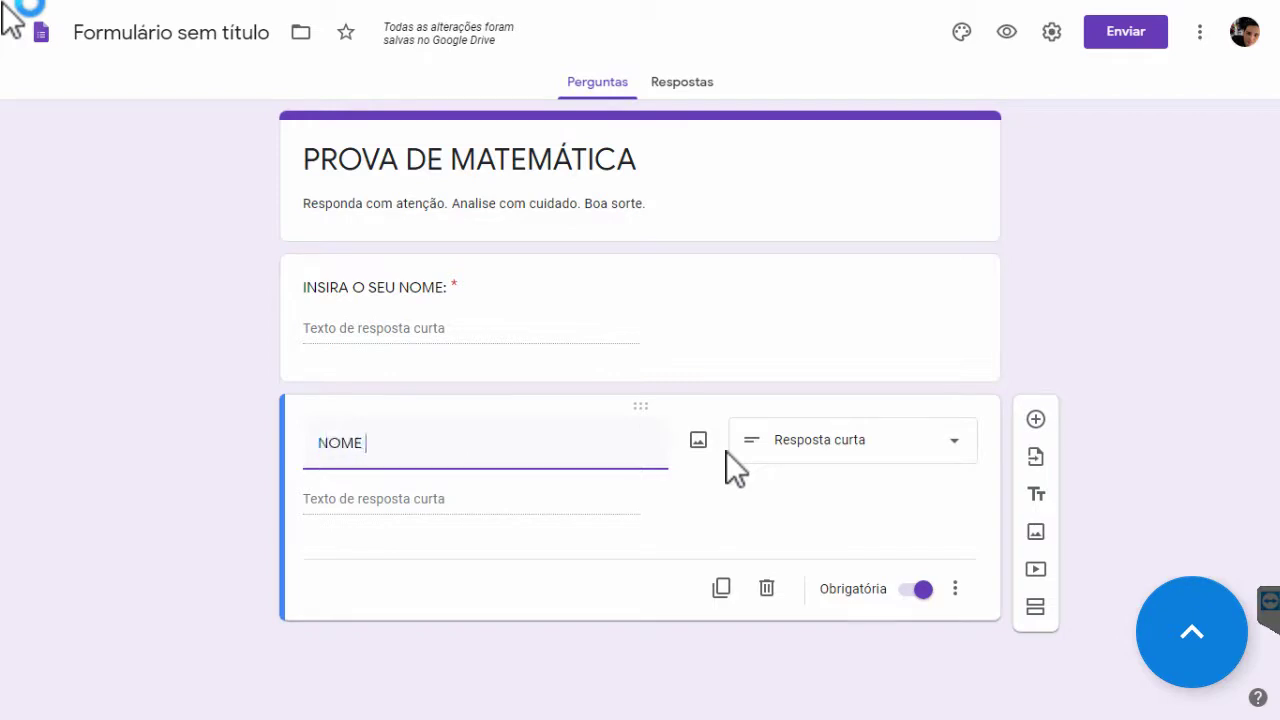
type("DA ESCO")
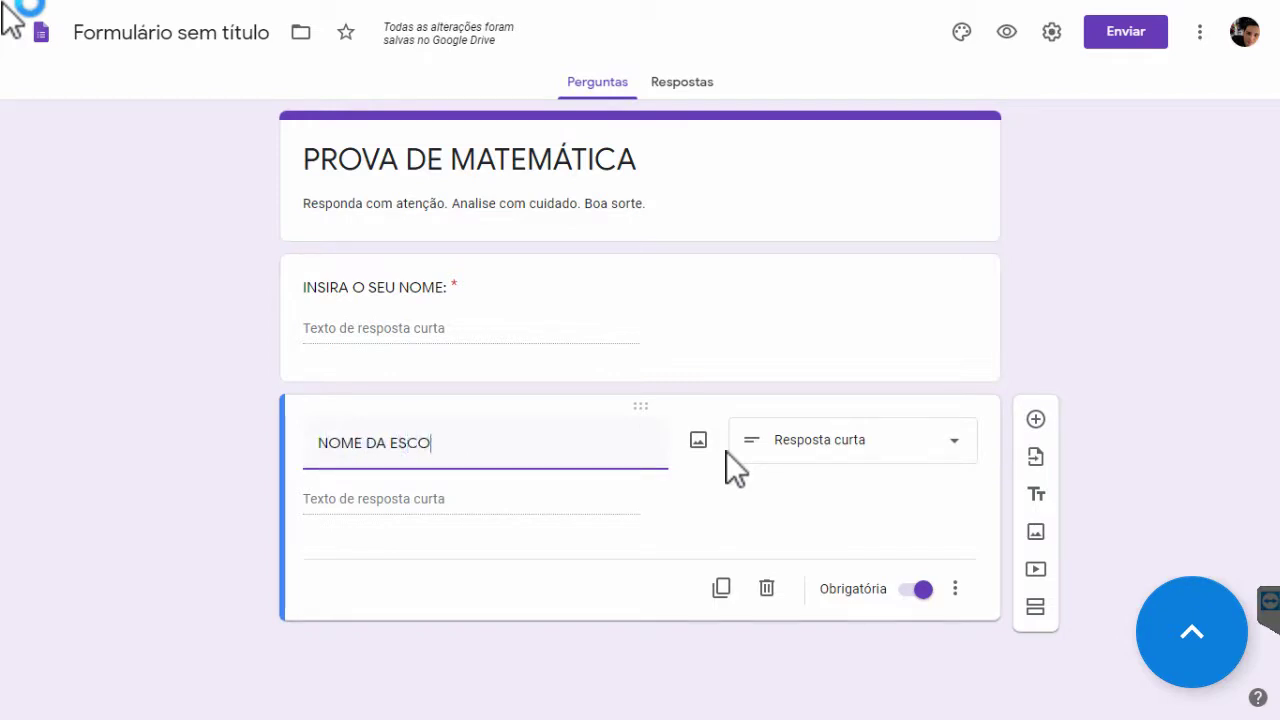
type("LA:")
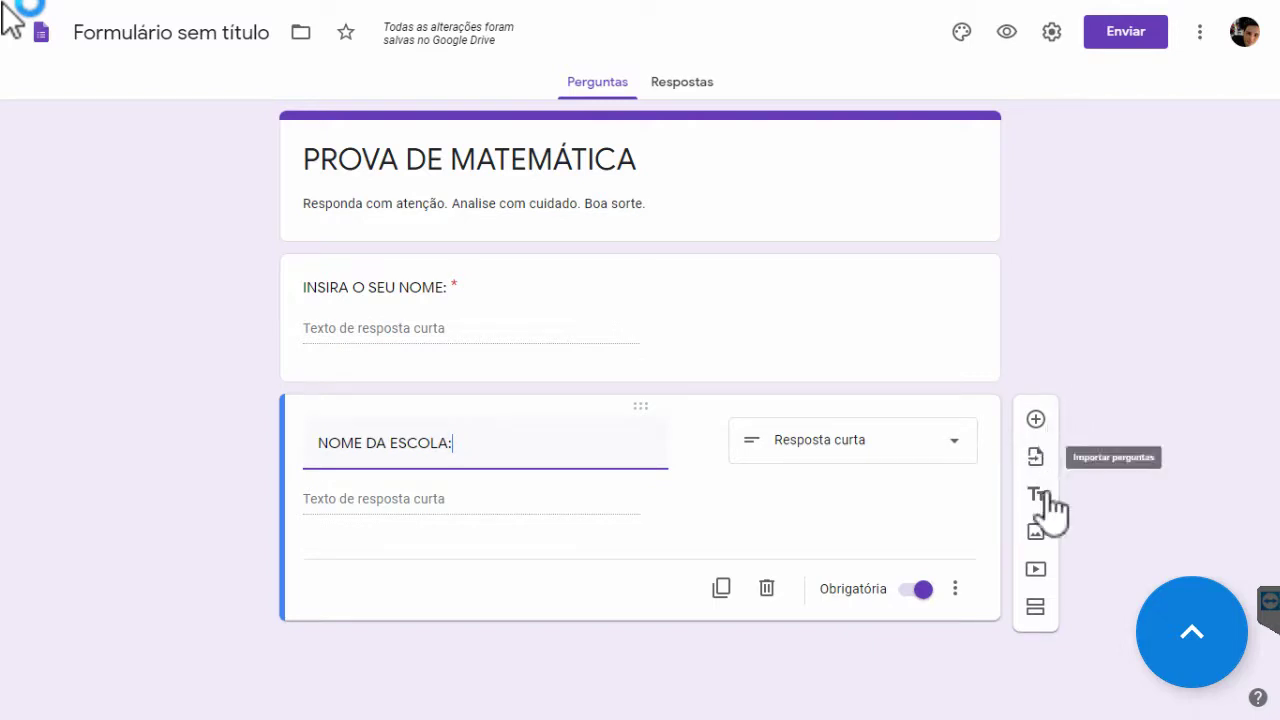
Step: Add a new question below the school name field, keeping the Múltipla escolha type
left_click(1043, 425)
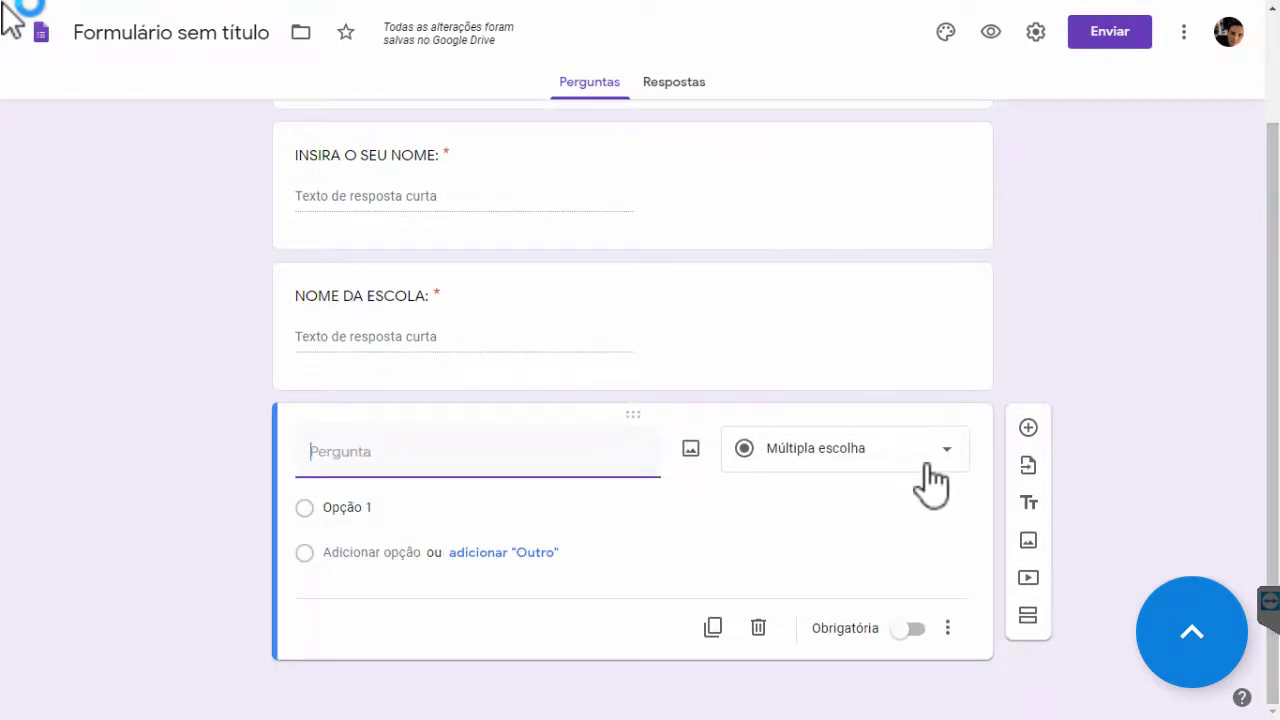
left_click(926, 466)
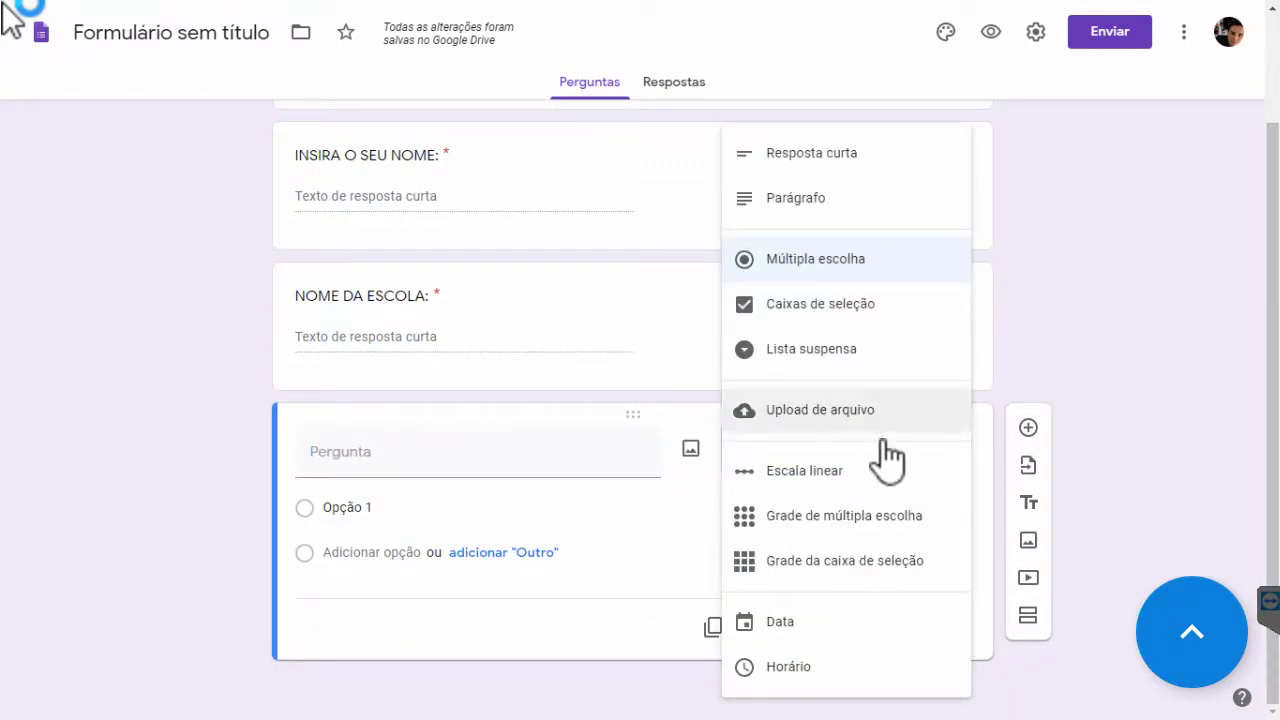
left_click(1136, 328)
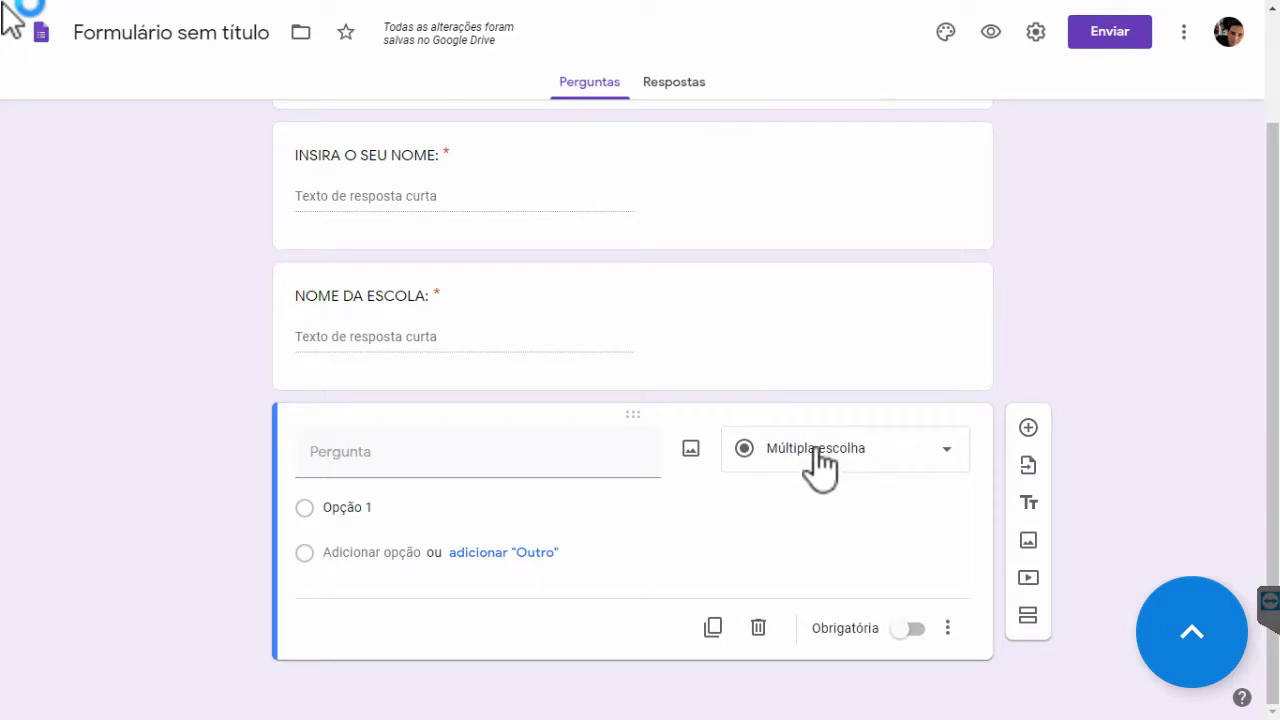
Step: Enter the question text "Qual a área de um quadrado com lado igual a 4m?"
left_click(540, 457)
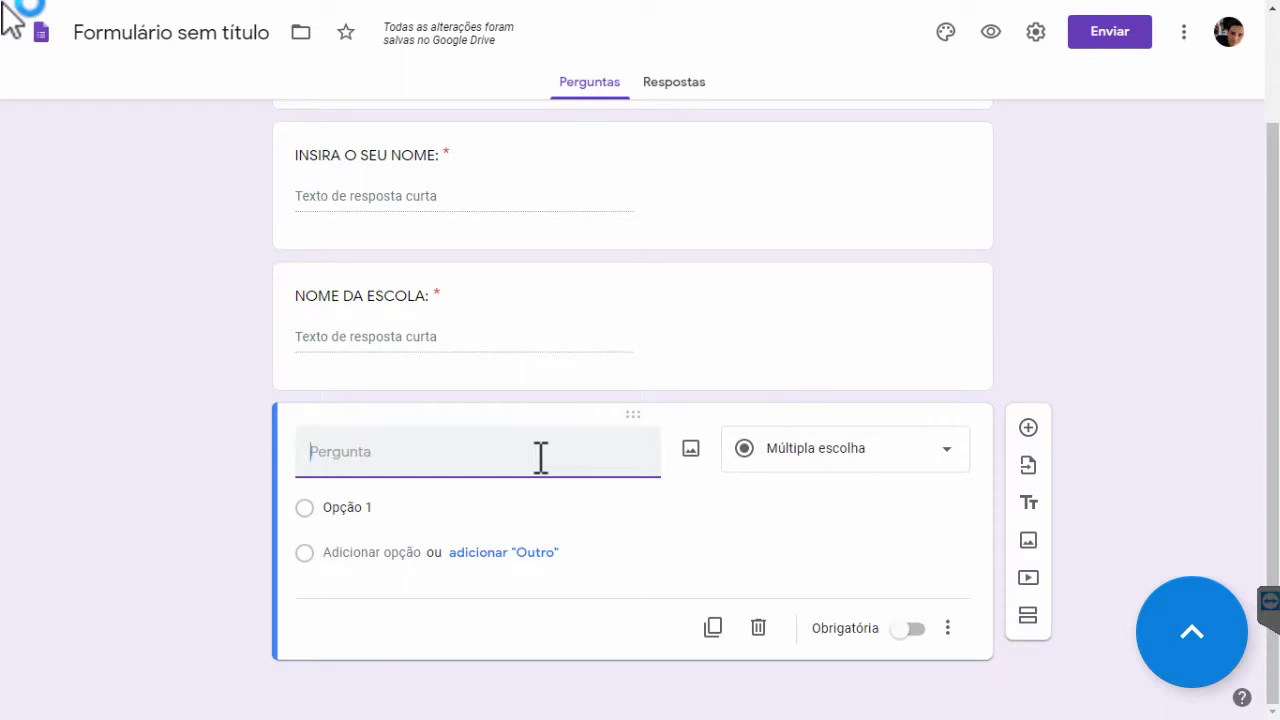
type("q")
key("BackSpace")
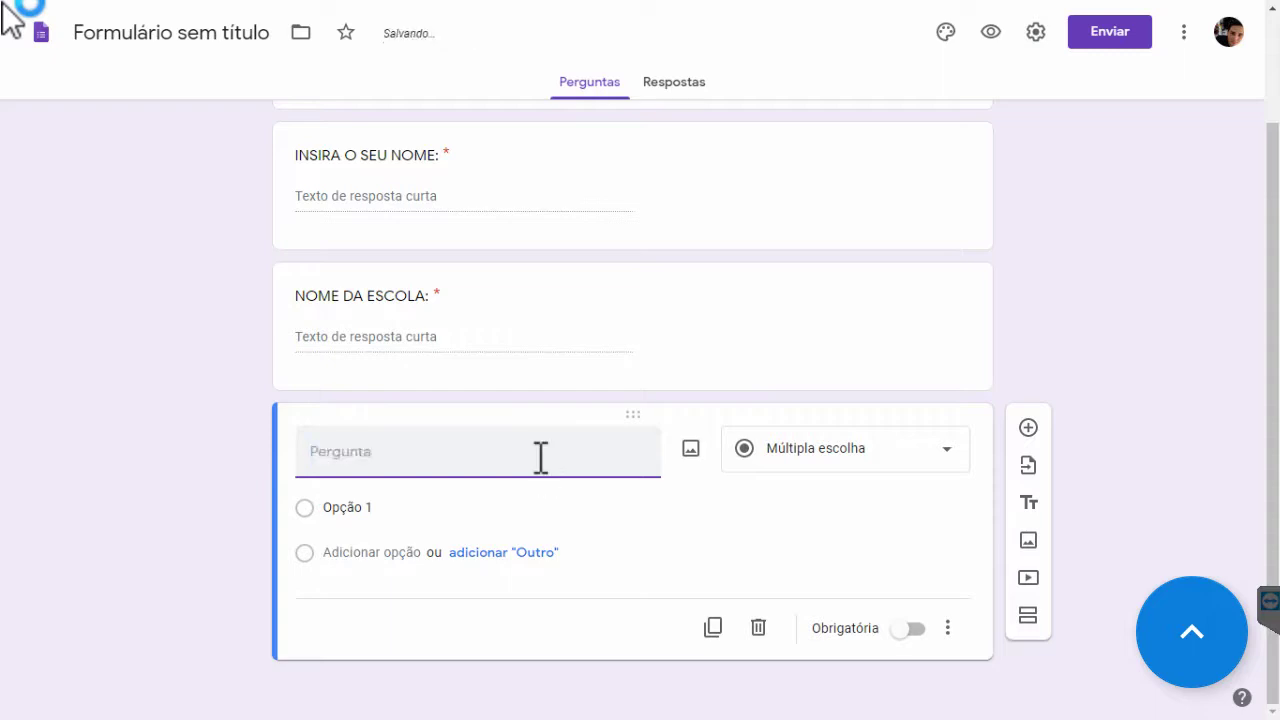
type("q")
key("BackSpace")
type("q")
key("BackSpace")
type("Qu")
type("i")
key("BackSpace")
type("al a a´r")
type("ea")
key("BackSpace")
key("BackSpace")
key("BackSpace")
key("BackSpace")
key("BackSpace")
type("área dos")
key("BackSpace")
key("BackSpace")
type("e um")
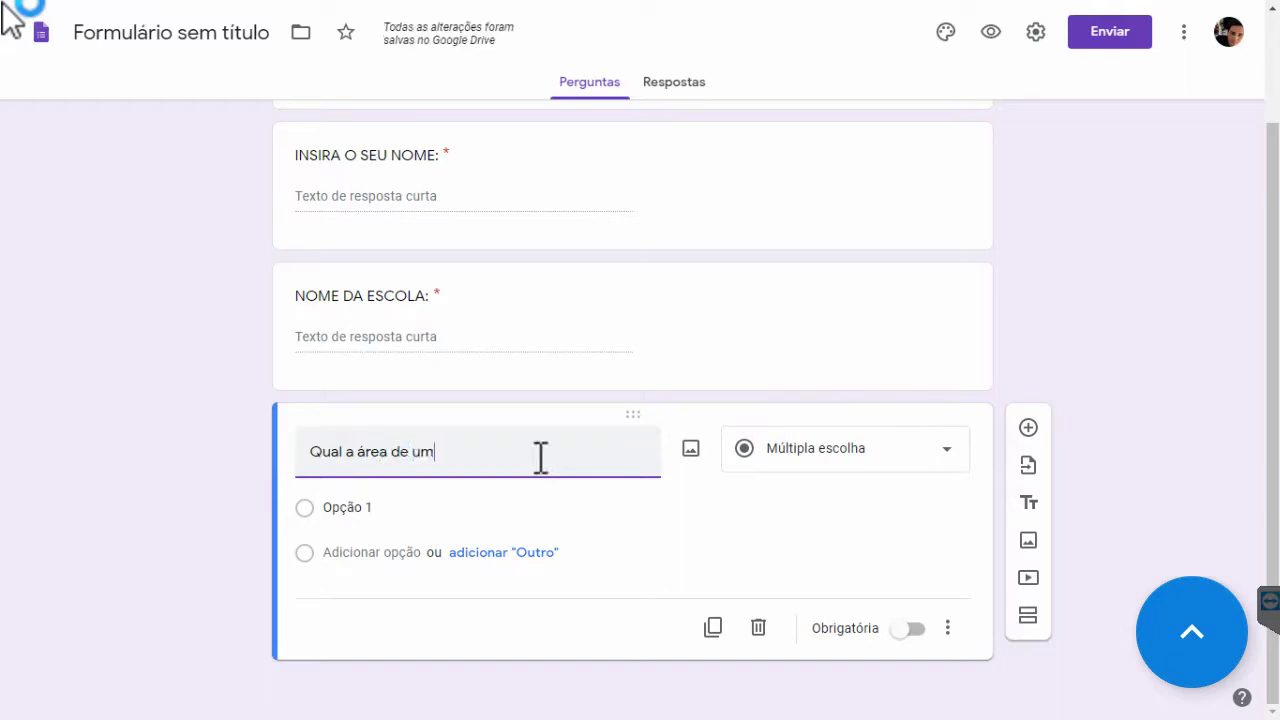
type(" quadra")
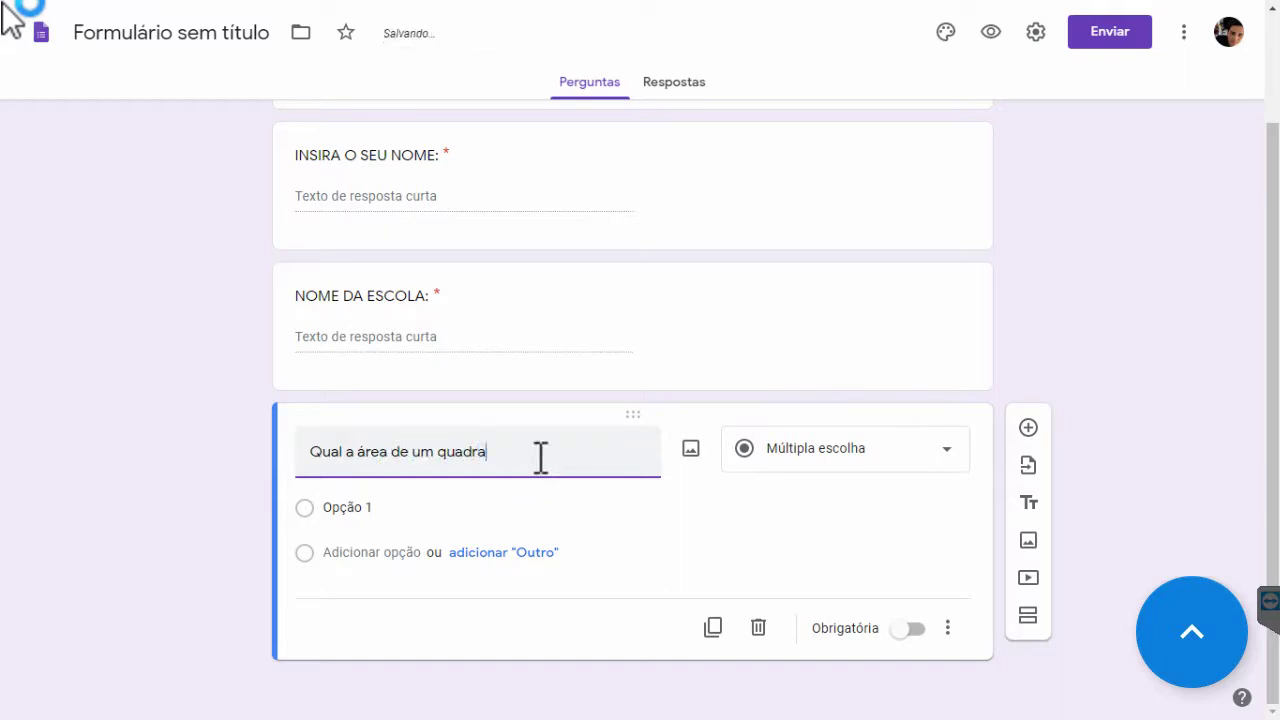
type("do com lado igu")
key("BackSpace")
key("BackSpace")
type("gual")
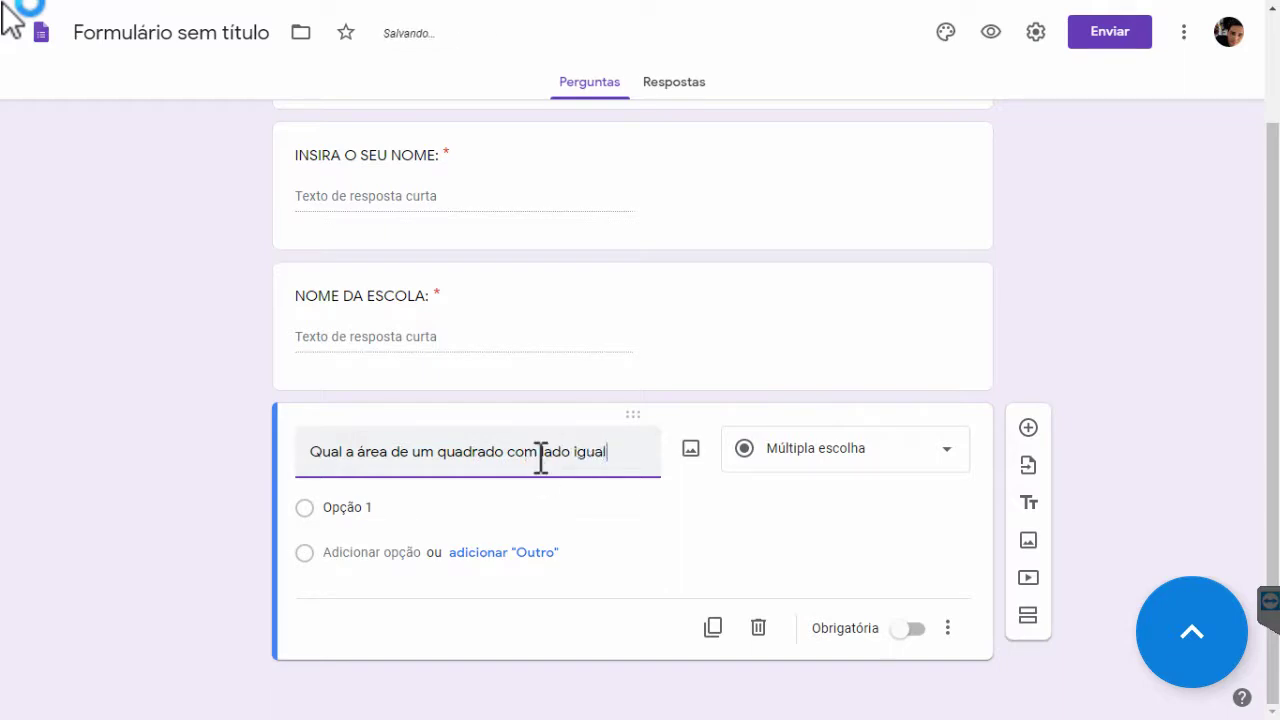
type(" a 4m?")
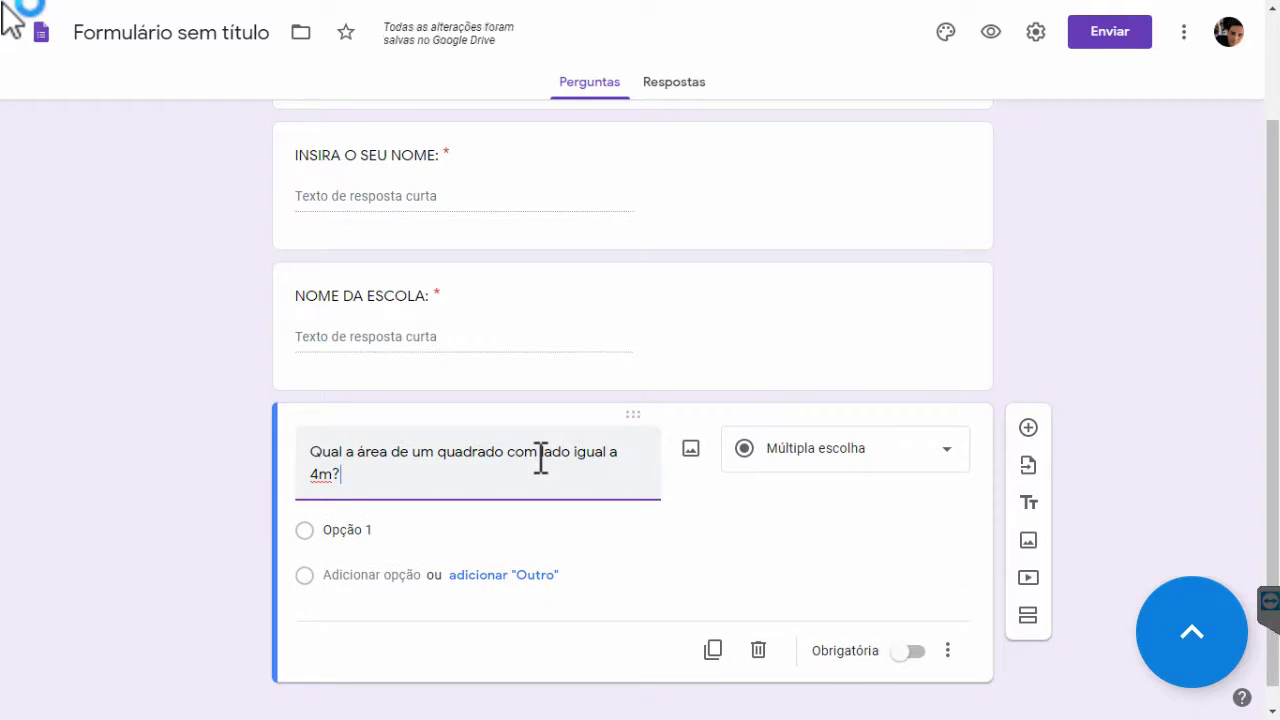
Step: Set the first answer option of the square area question to "16 m²"
scroll(1272, 400, "down", 1)
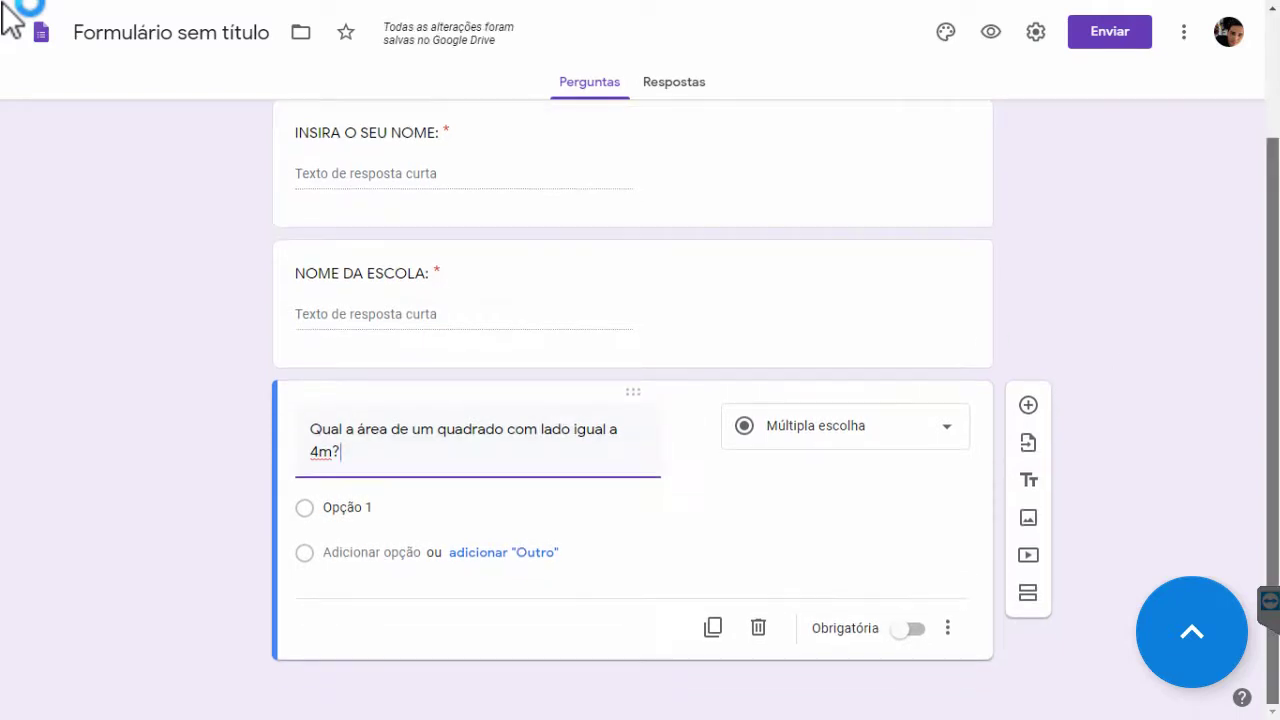
left_click(362, 507)
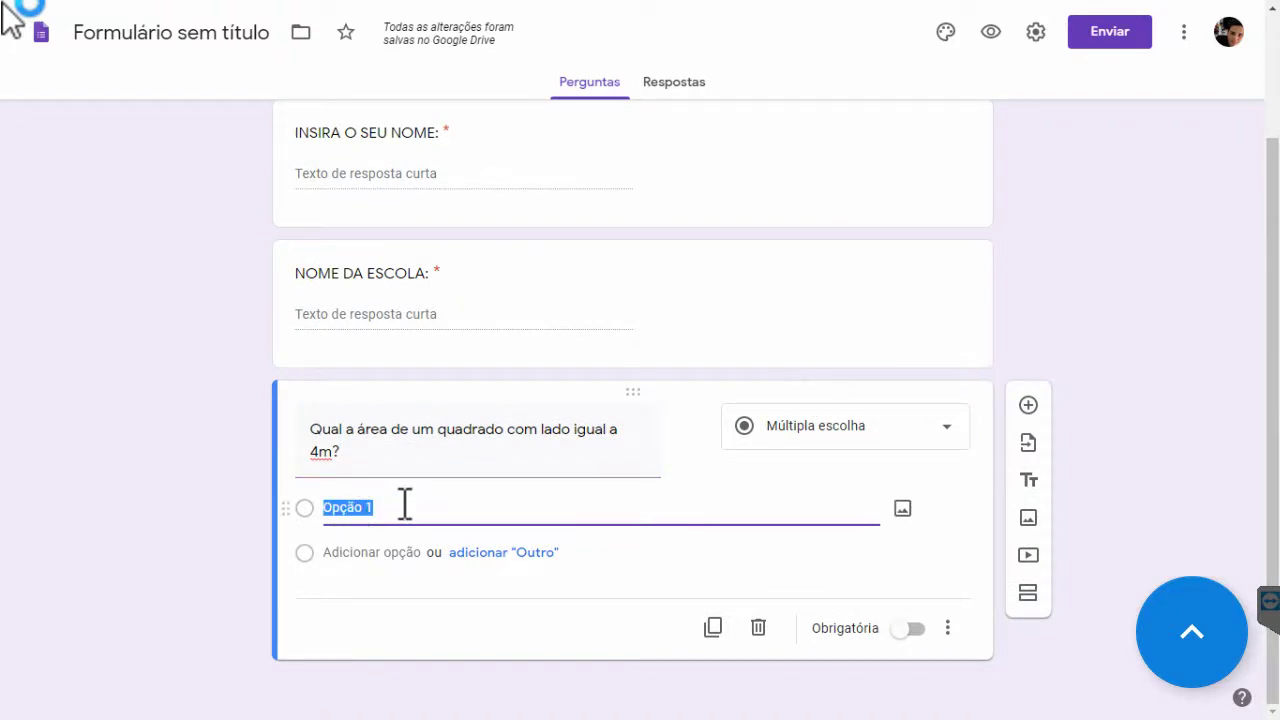
type("16")
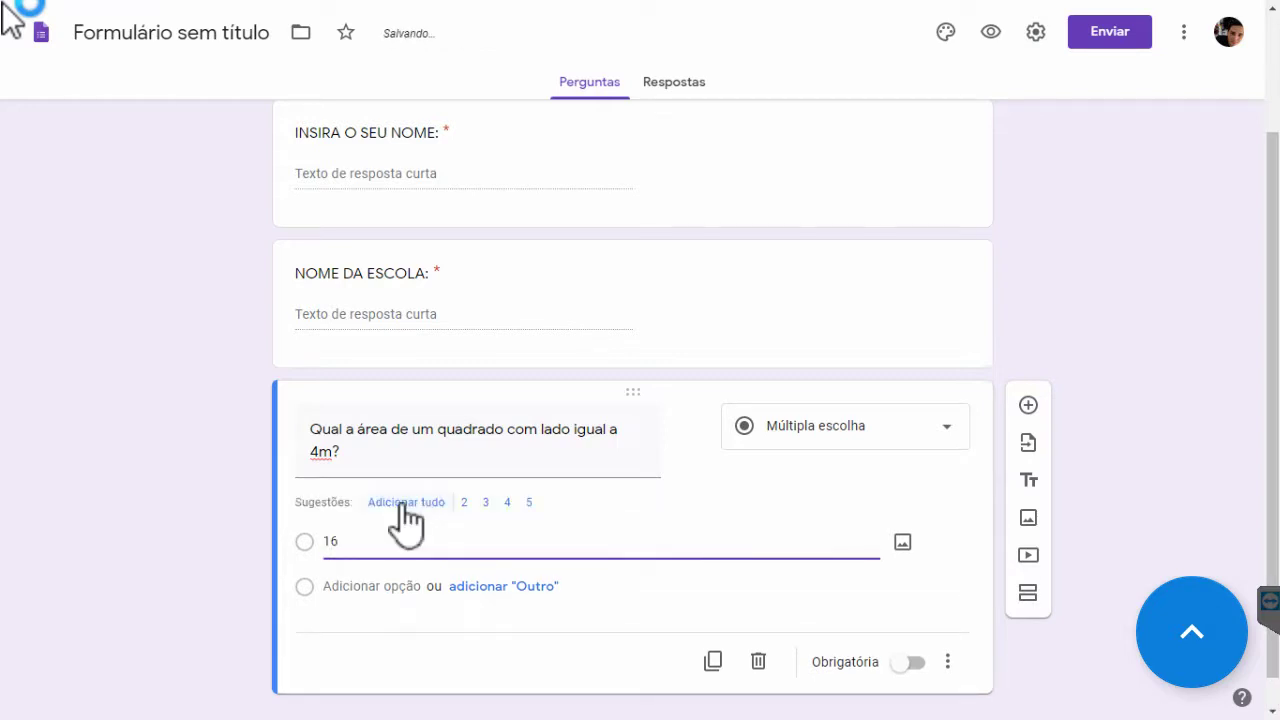
type(" M")
key("BackSpace")
key("BackSpace")
type("M")
key("BackSpace")
type("m²")
key("BackSpace")
type("²")
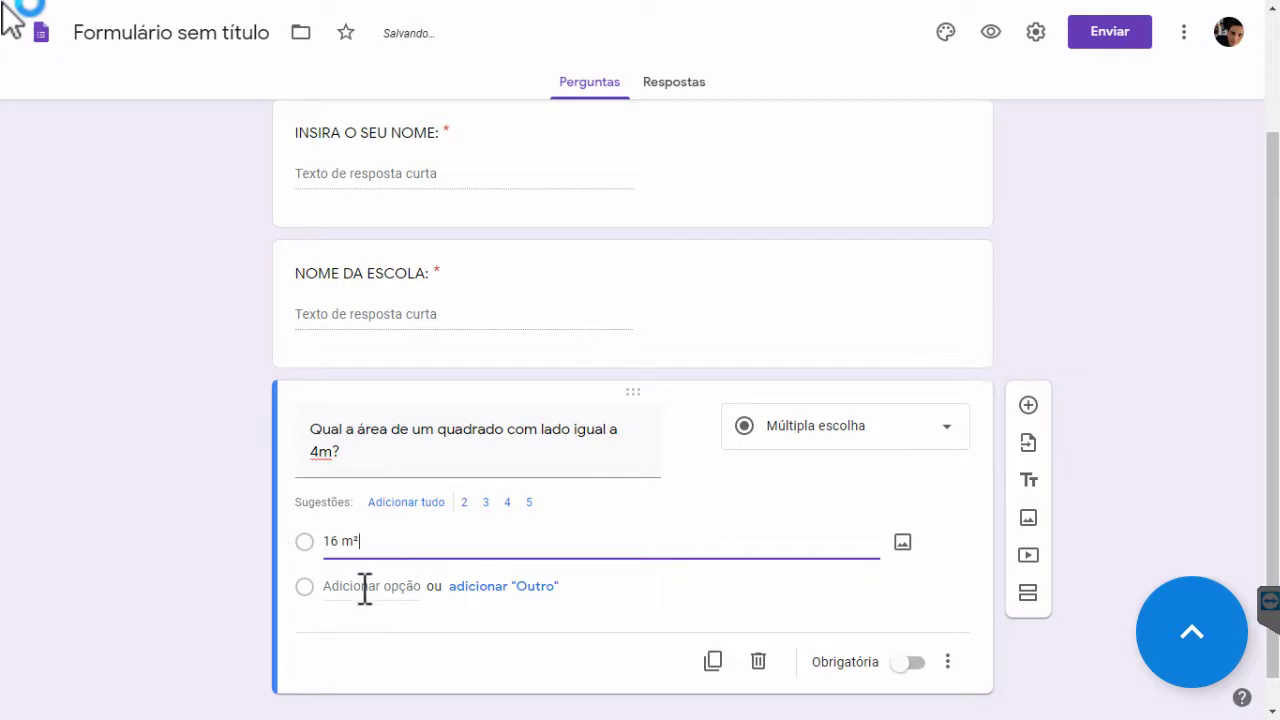
Step: Add three more answer options to the square area question: "20m²", "25 m²" and "30 m²"
left_click(364, 588)
type("20")
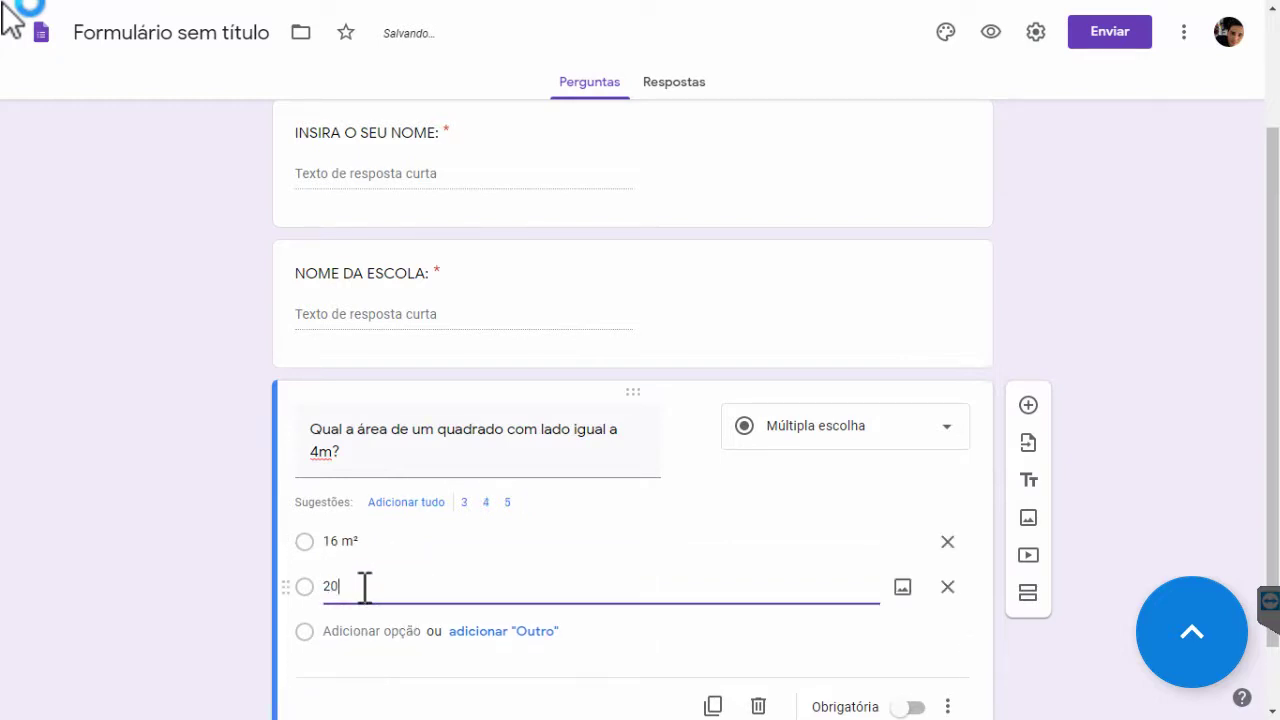
type("m²")
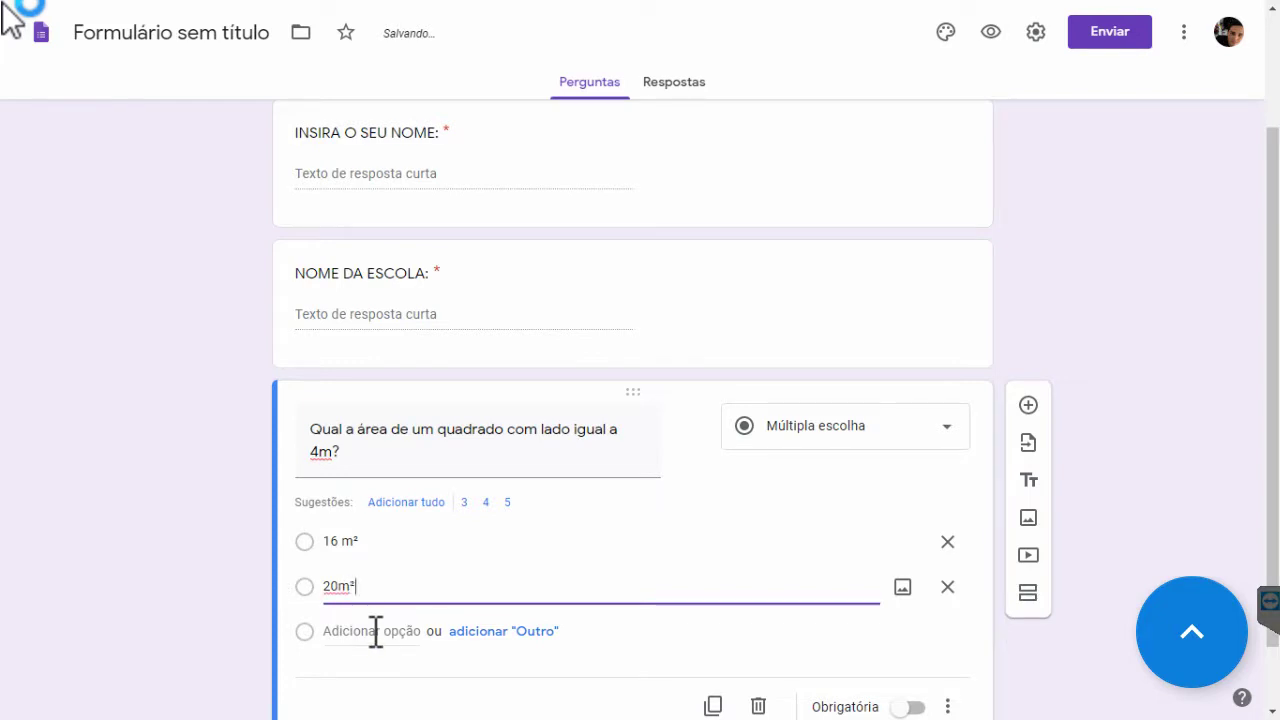
left_click(372, 631)
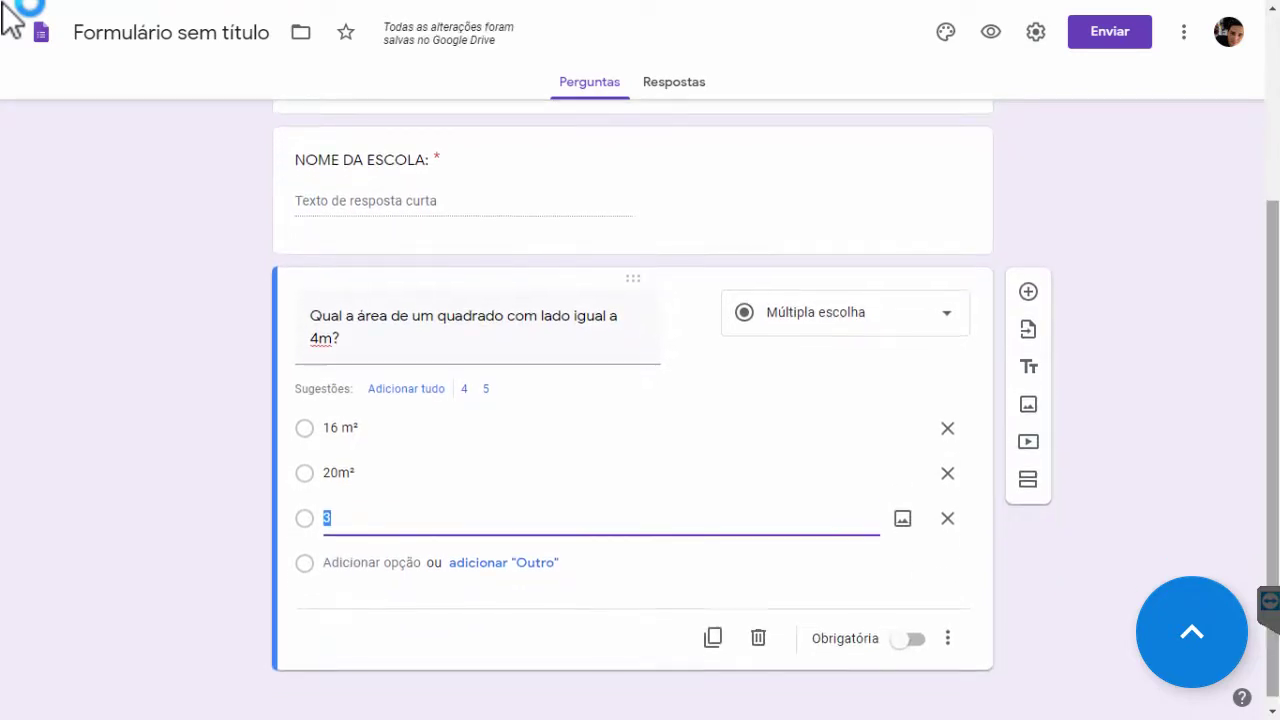
type("25 m")
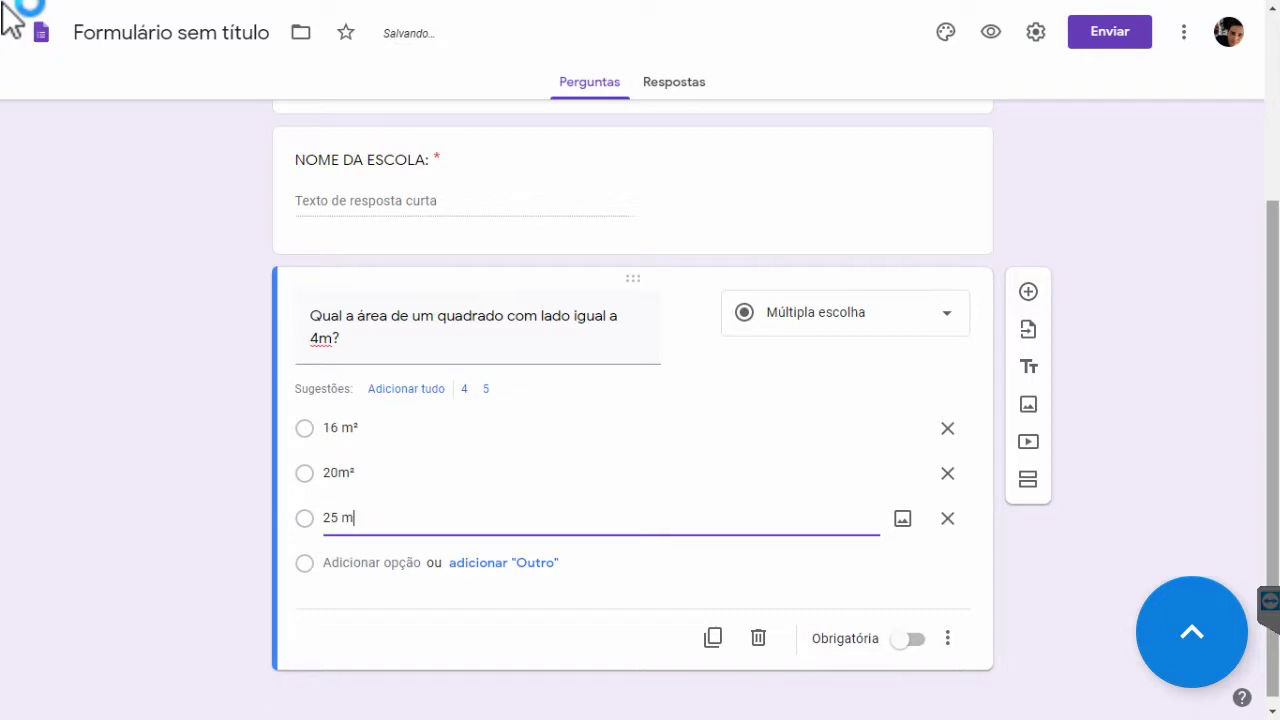
type("²")
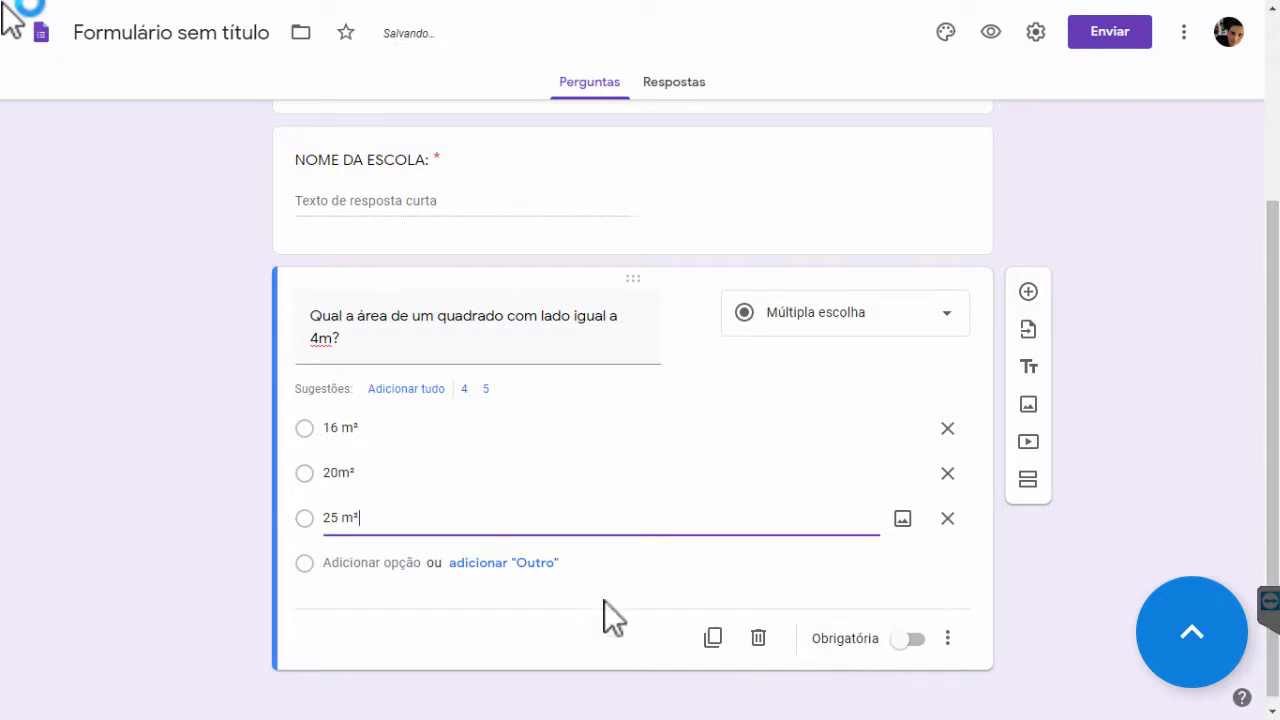
left_click(372, 563)
type("30 m²")
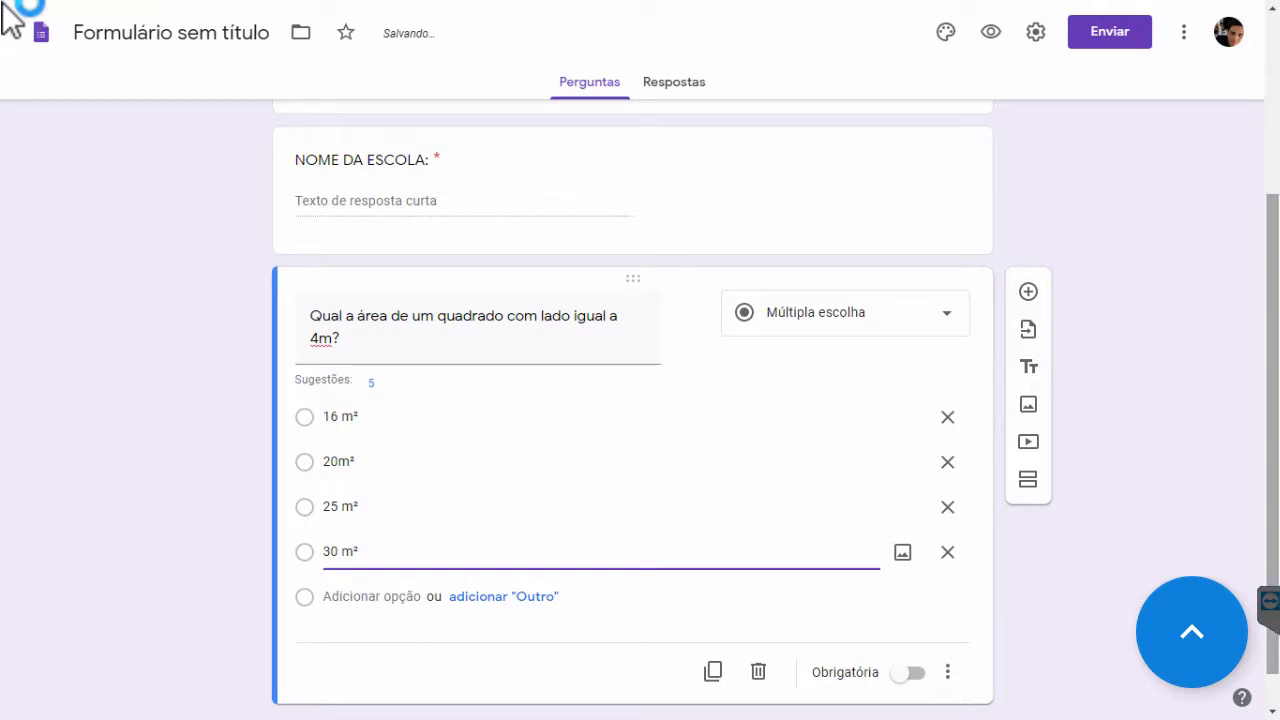
Step: Make the square area question required and duplicate it
scroll(1272, 400, "down", 1)
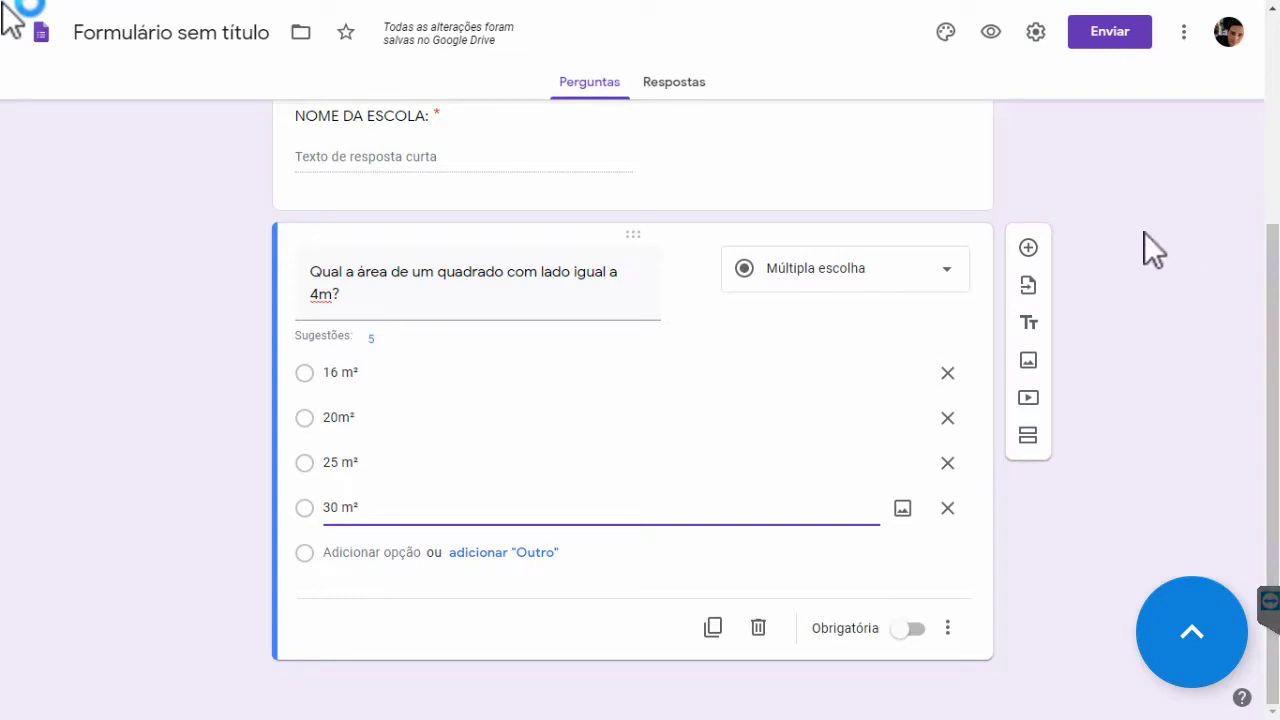
left_click(904, 632)
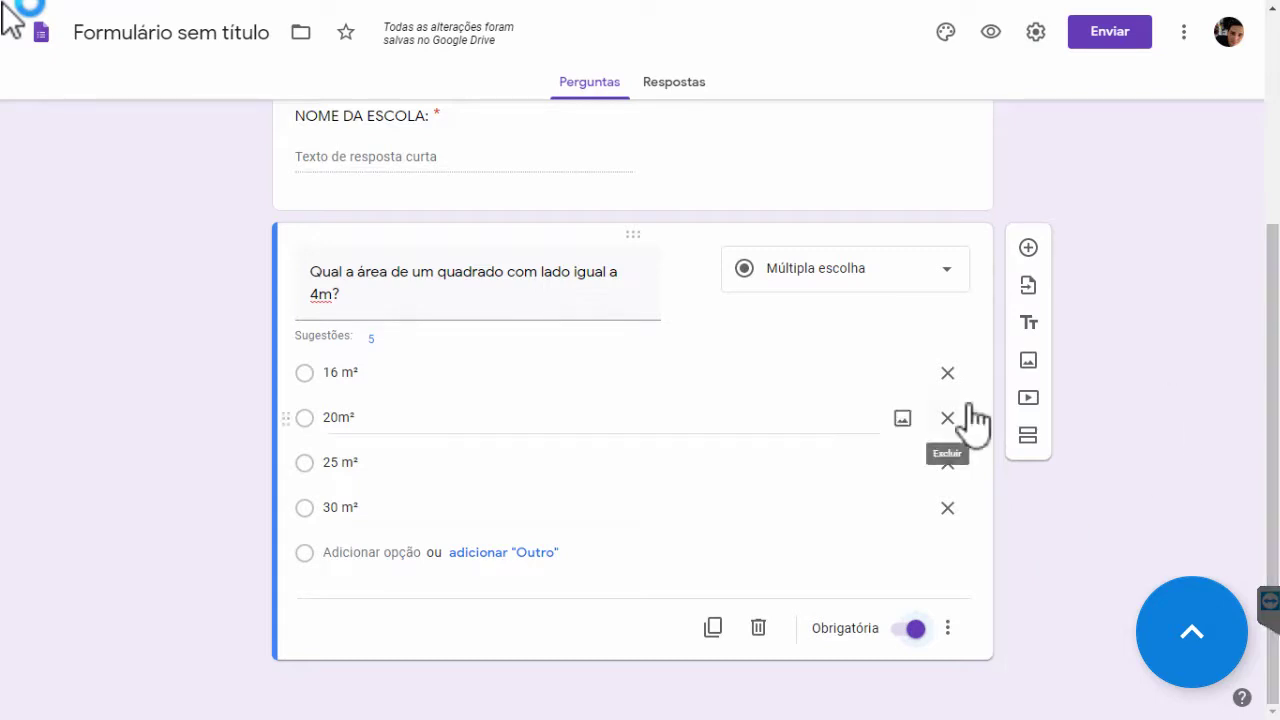
left_click(713, 630)
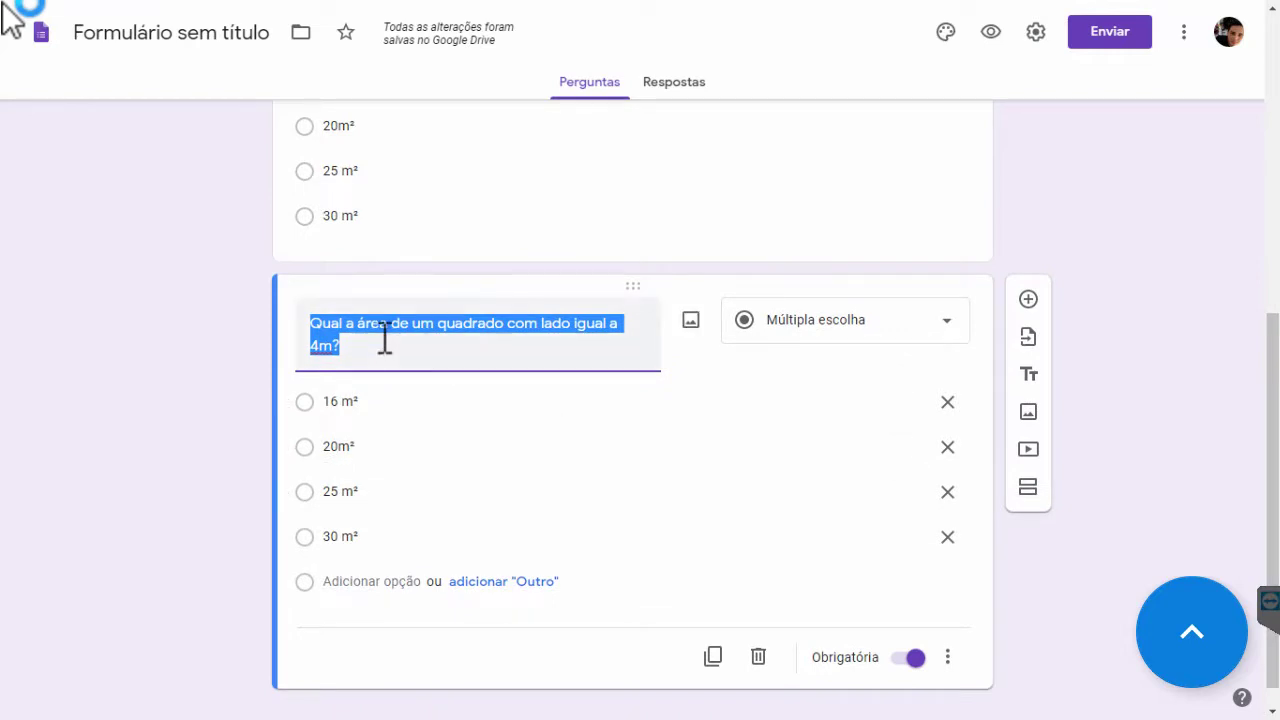
Step: Replace the duplicated question's text with "Qual das alternativas não aponta para uma figura espacial?"
key("BackSpace")
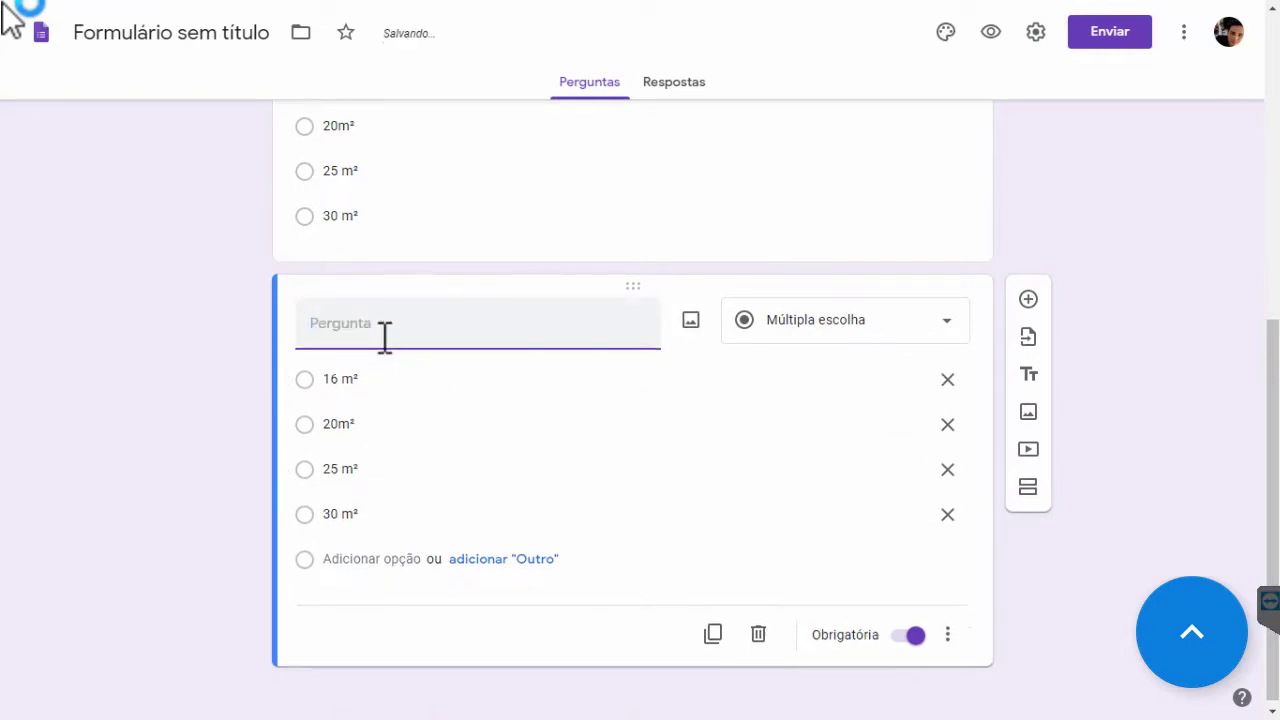
type("Q")
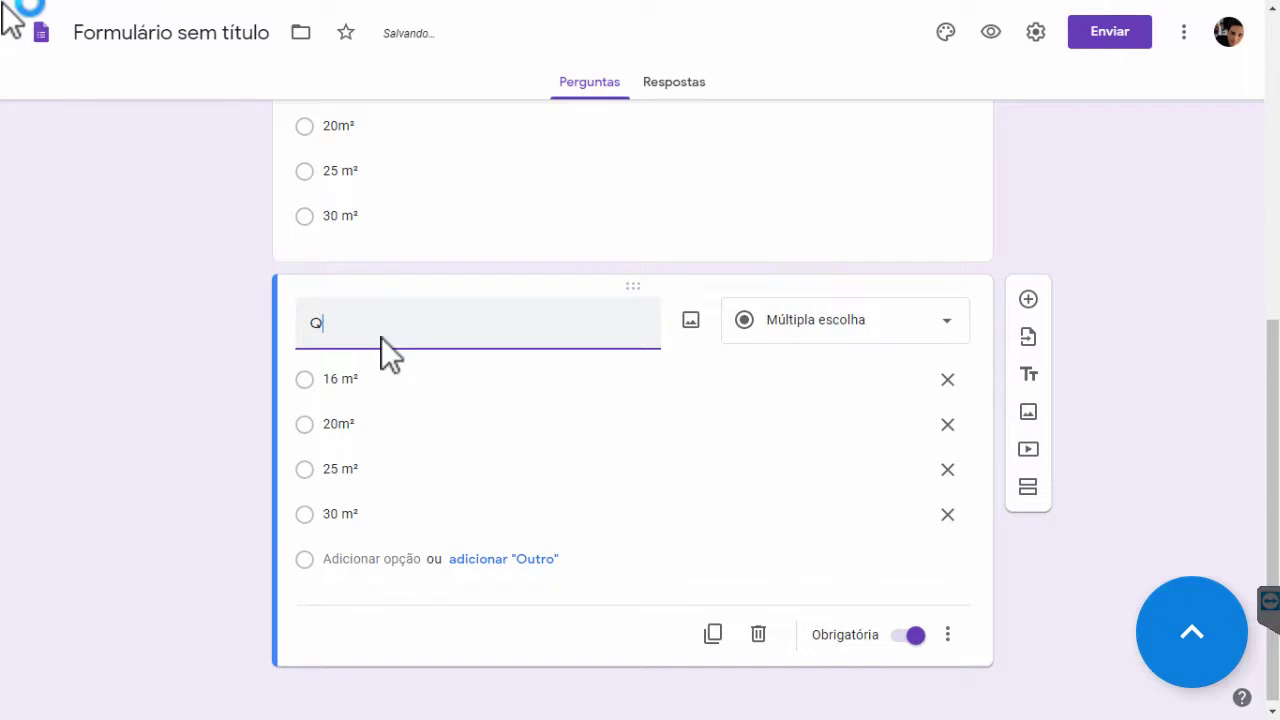
type("ual das figuras")
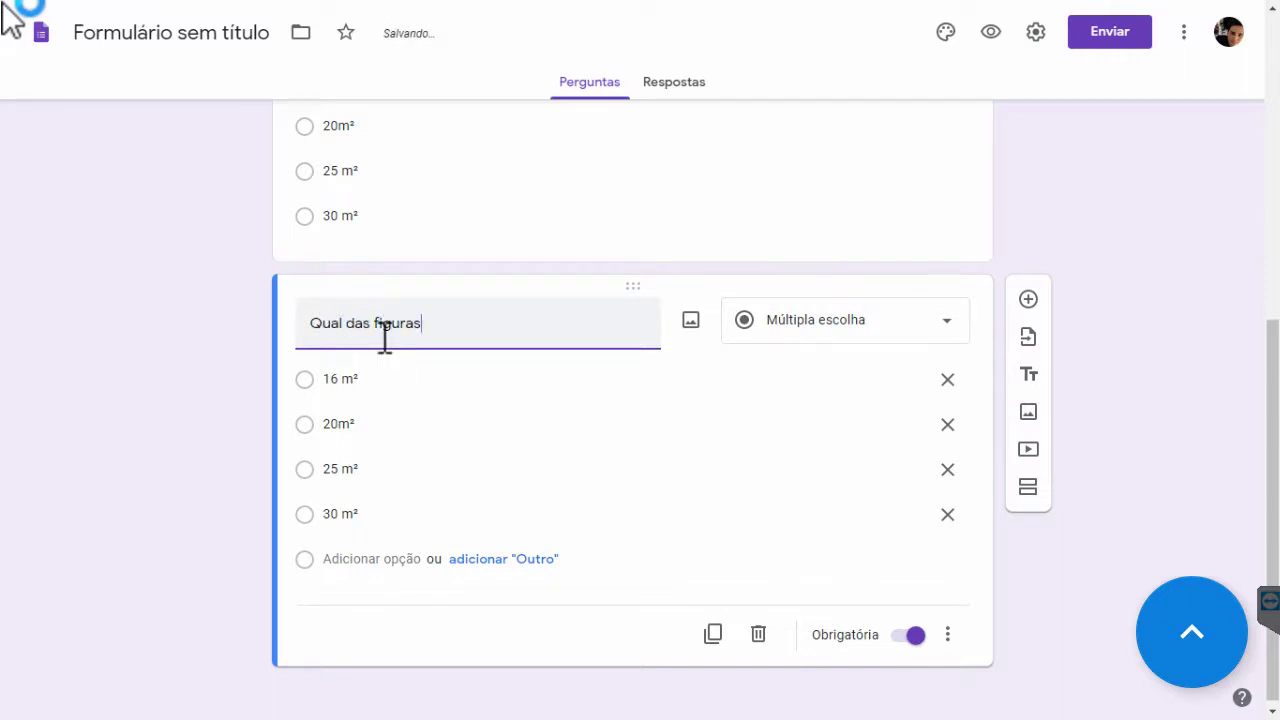
key("BackSpace")
key("BackSpace")
key("BackSpace")
key("BackSpace")
key("BackSpace")
key("BackSpace")
key("BackSpace")
type("a")
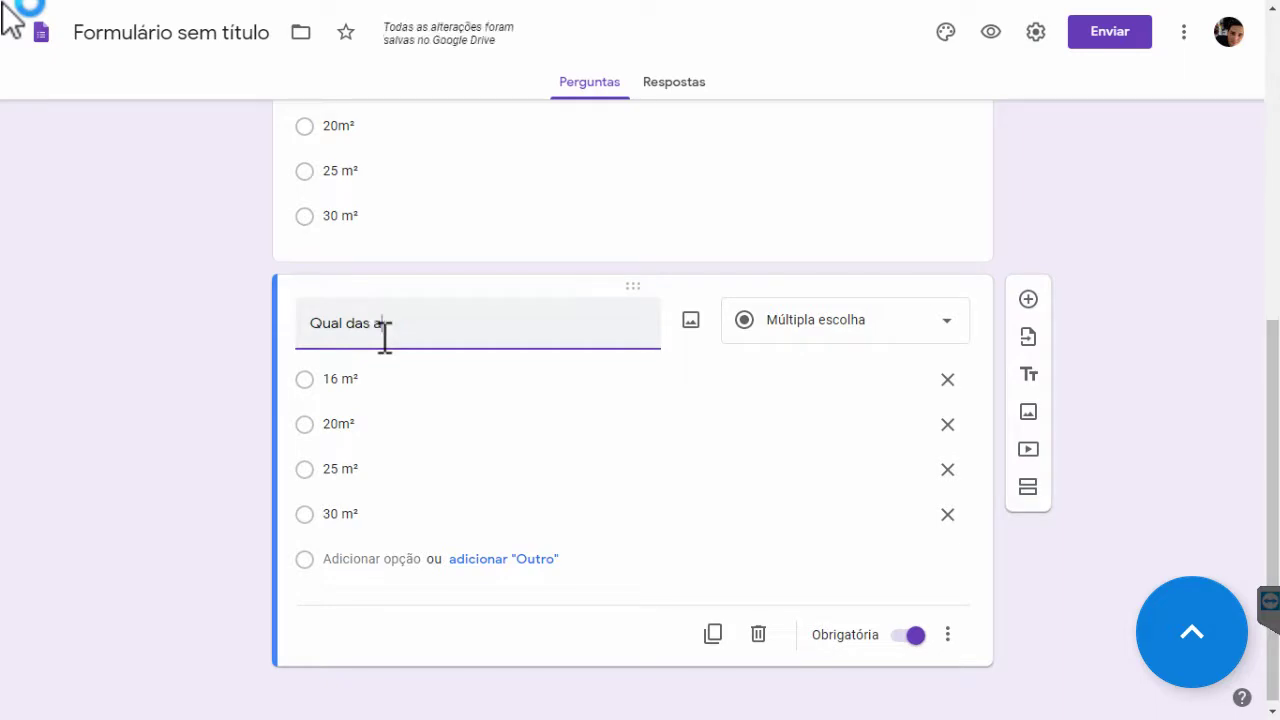
type("lternativas sã")
key("BackSpace")
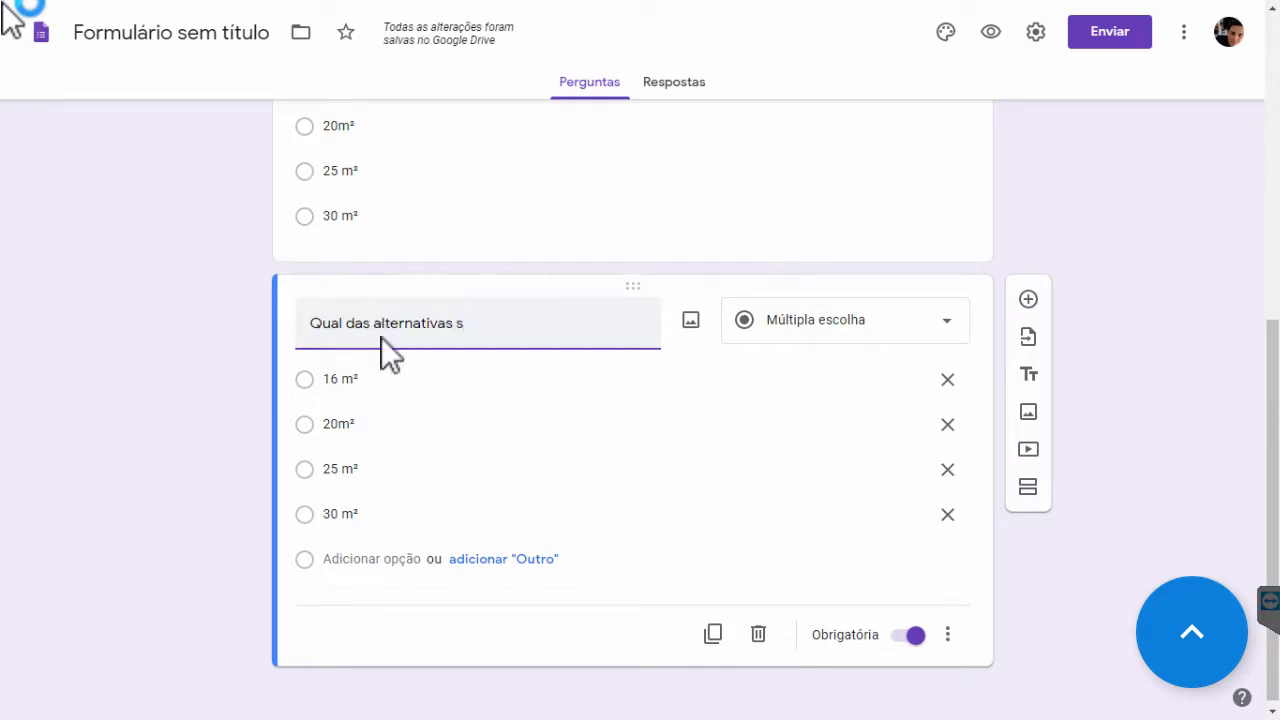
key("BackSpace")
type("não apont")
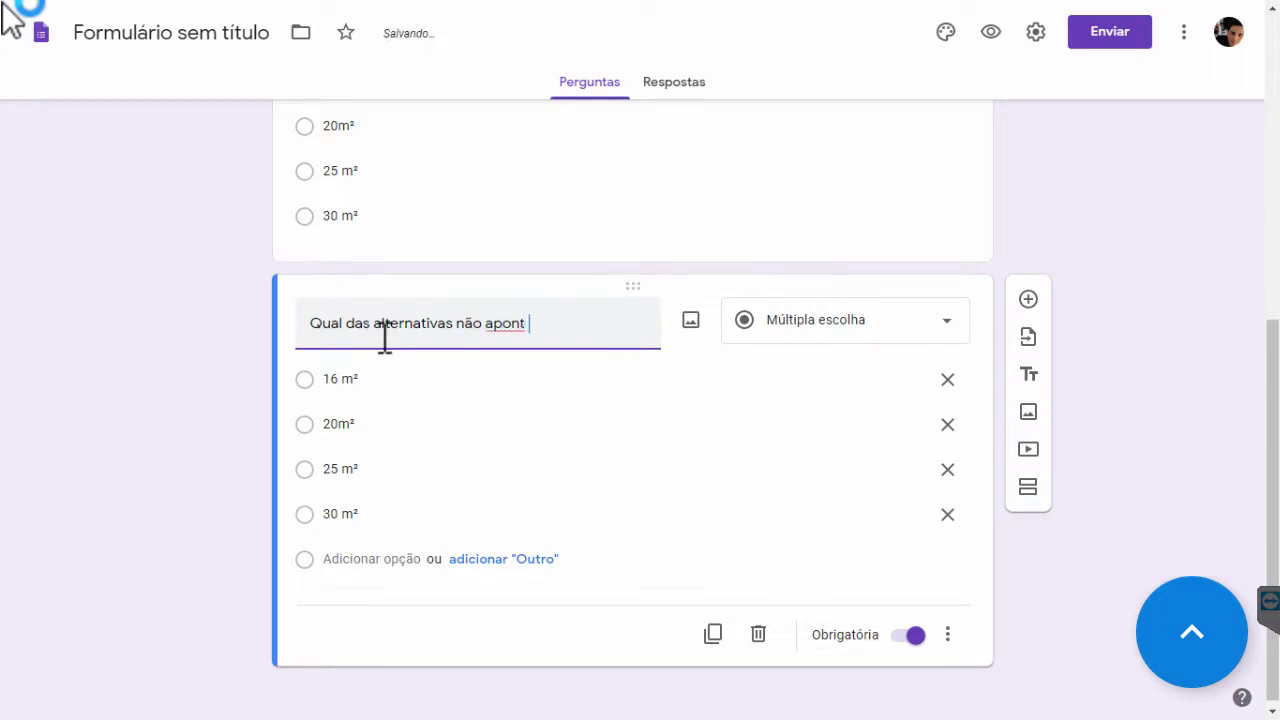
type("a para uma figura")
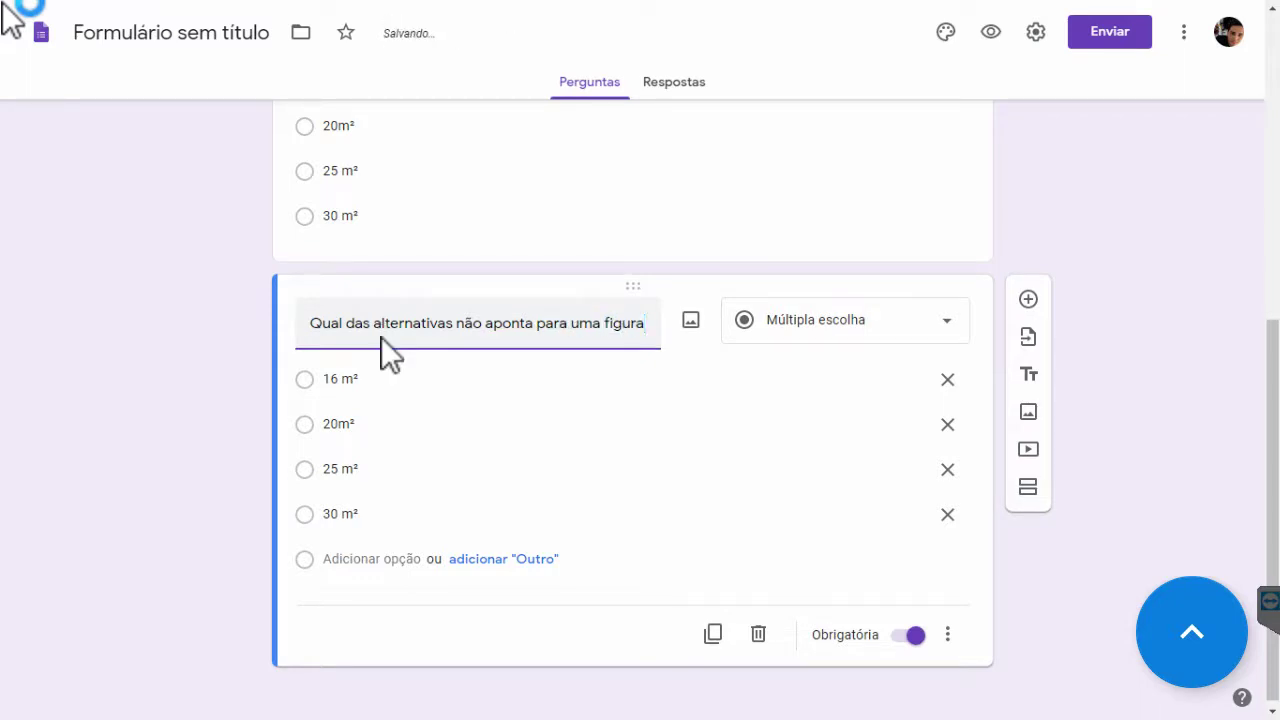
type(" espacial?")
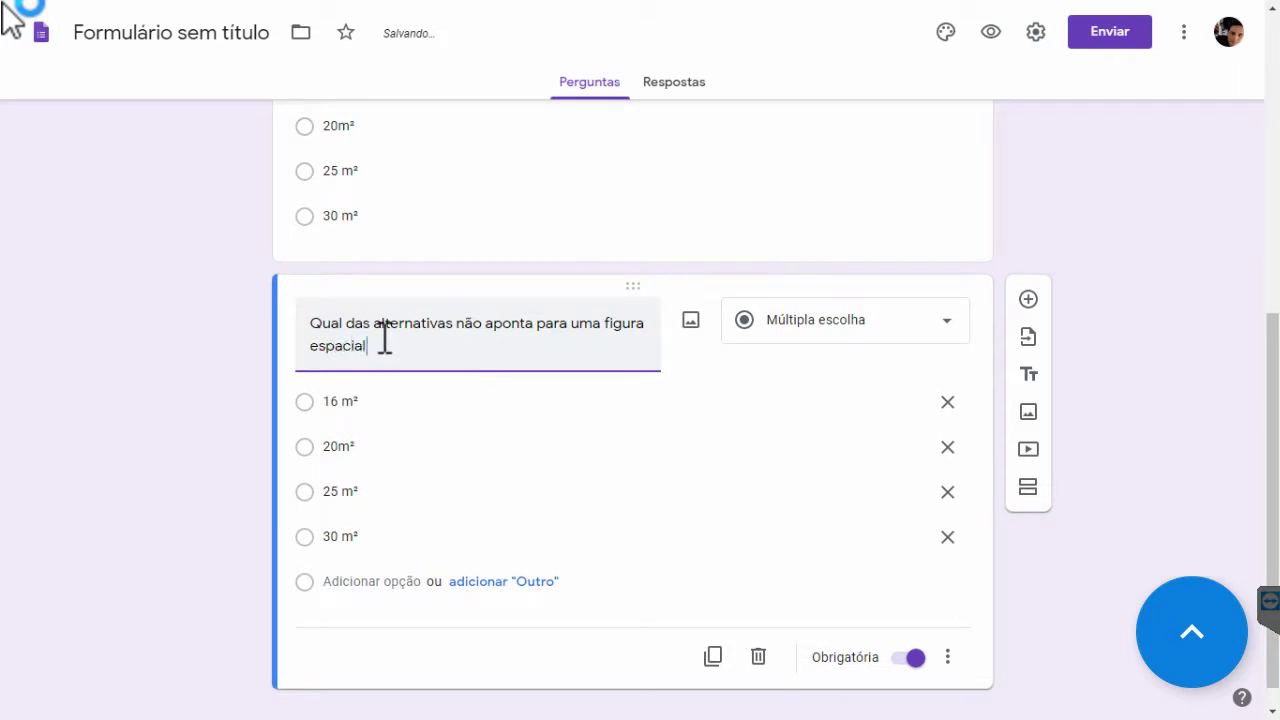
Step: Change the first two answer options of the spatial figure question to "cubo" and "triângulo"
left_click(349, 402)
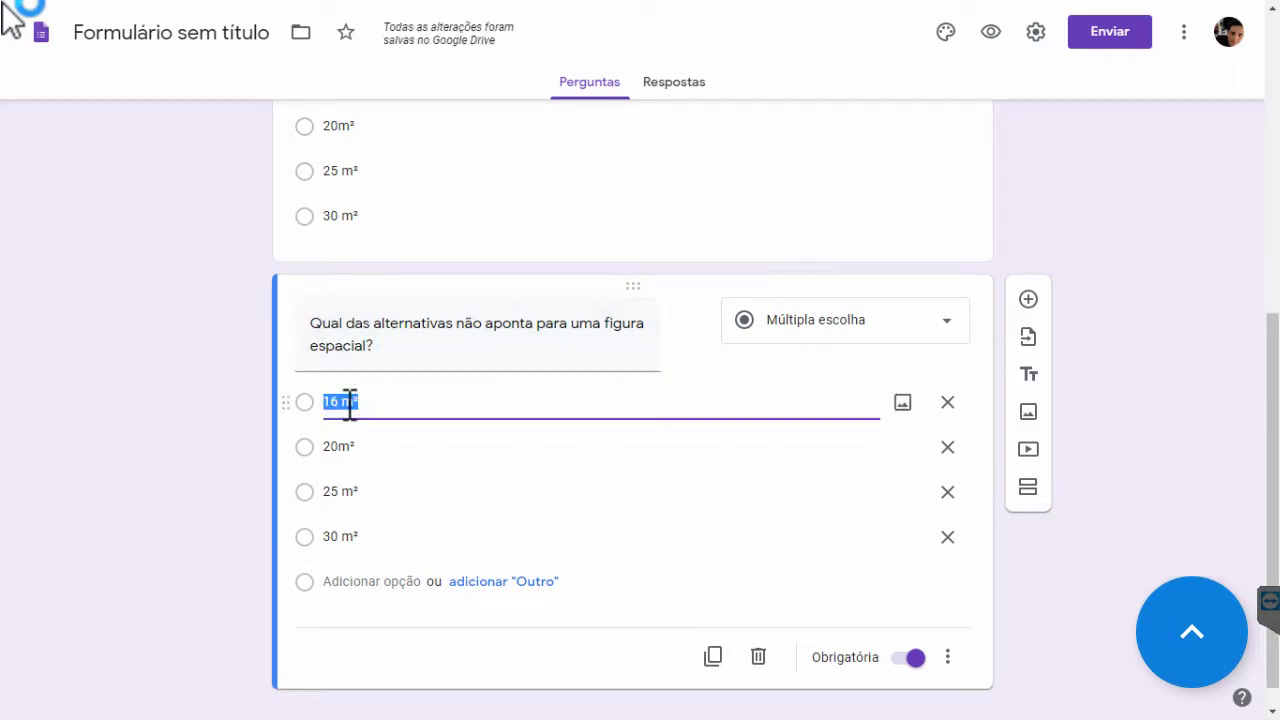
type("cubo")
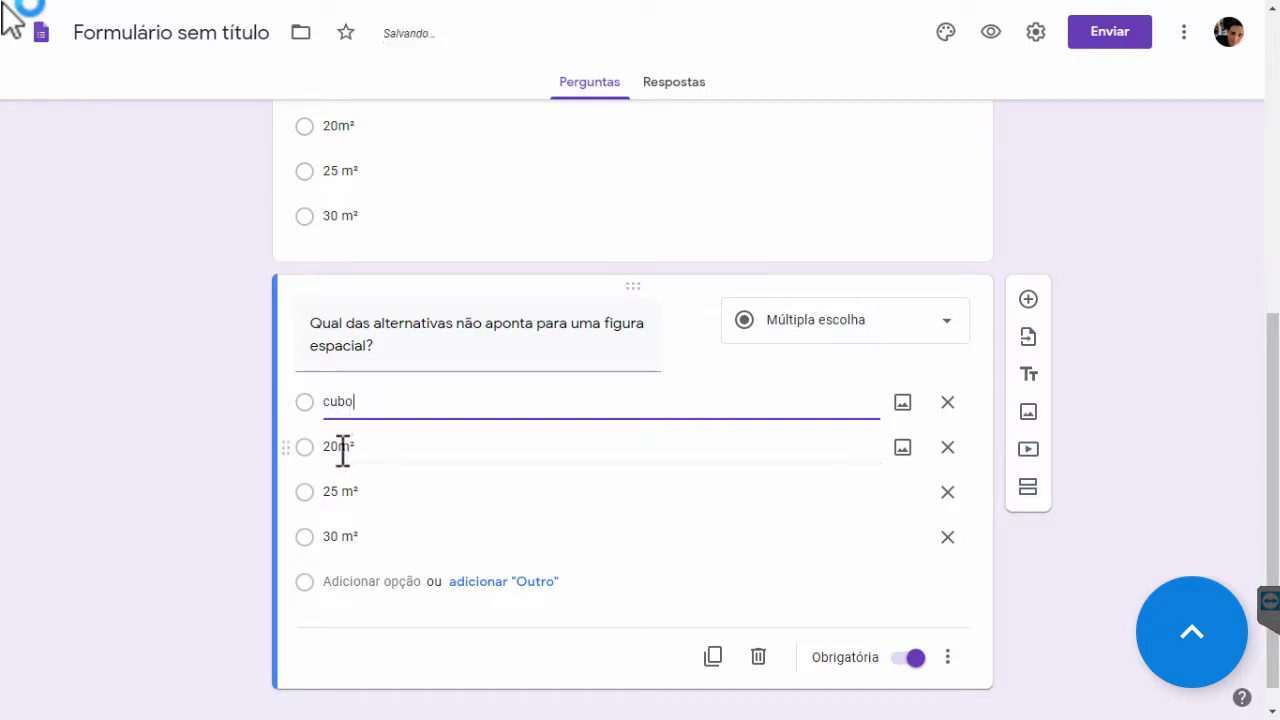
left_click(342, 449)
type("tr")
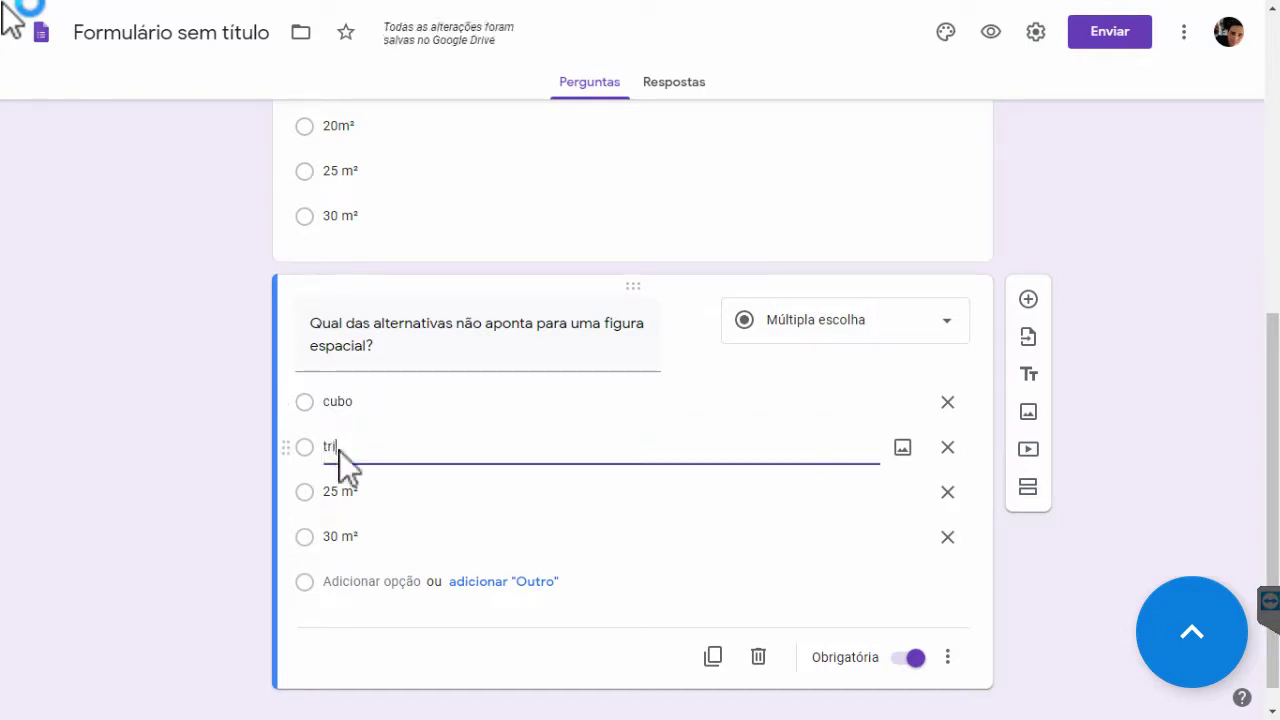
type("i")
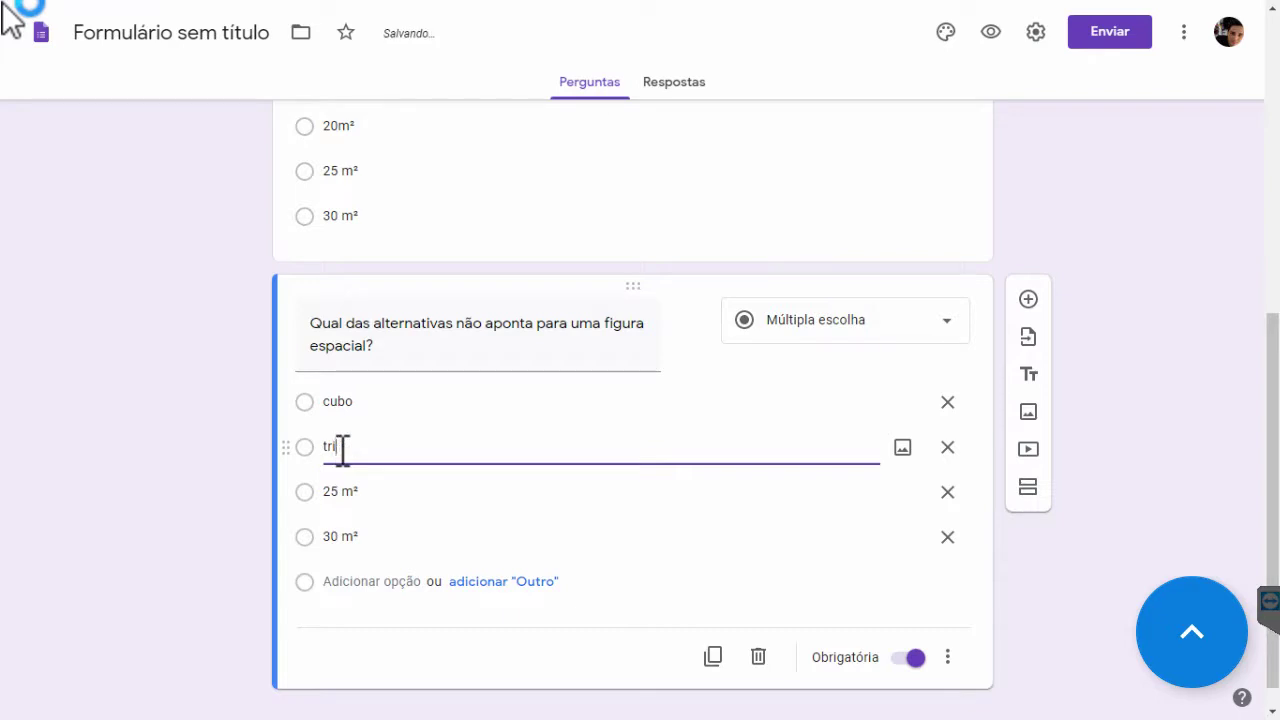
type("ângulo")
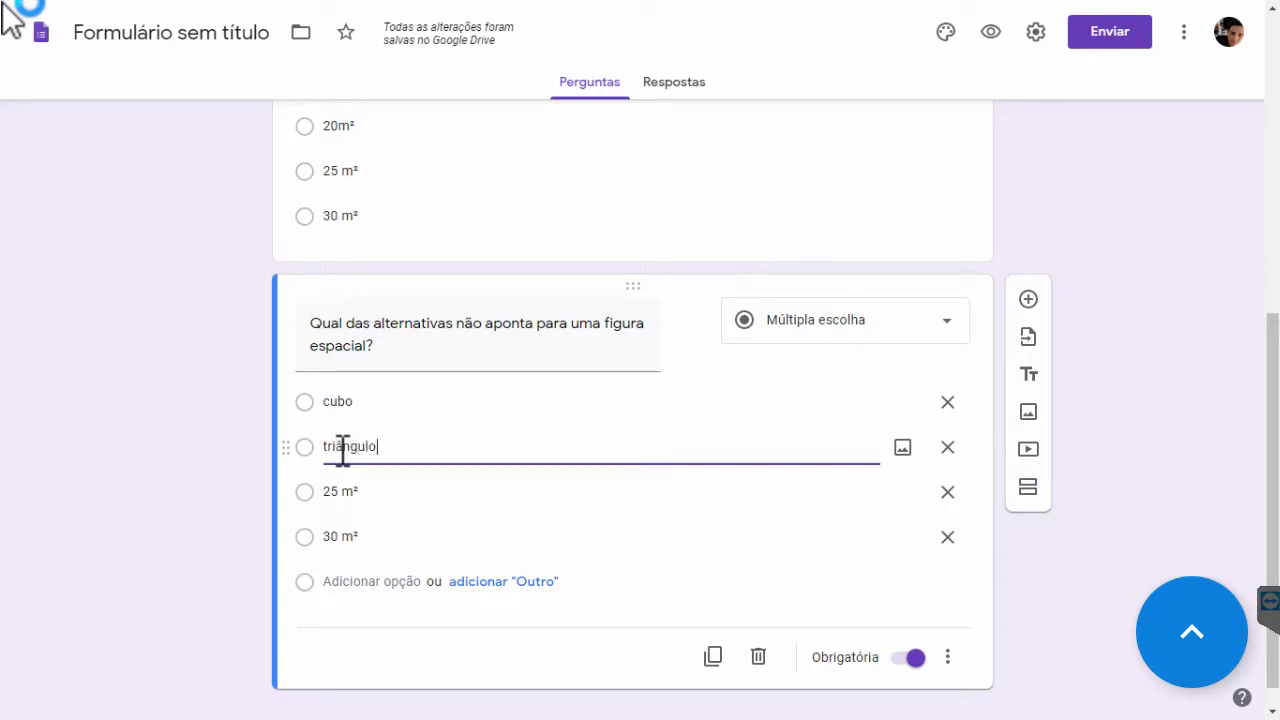
Step: Change the last two answer options of the spatial figure question to "cone" and "esfera"
left_click(349, 492)
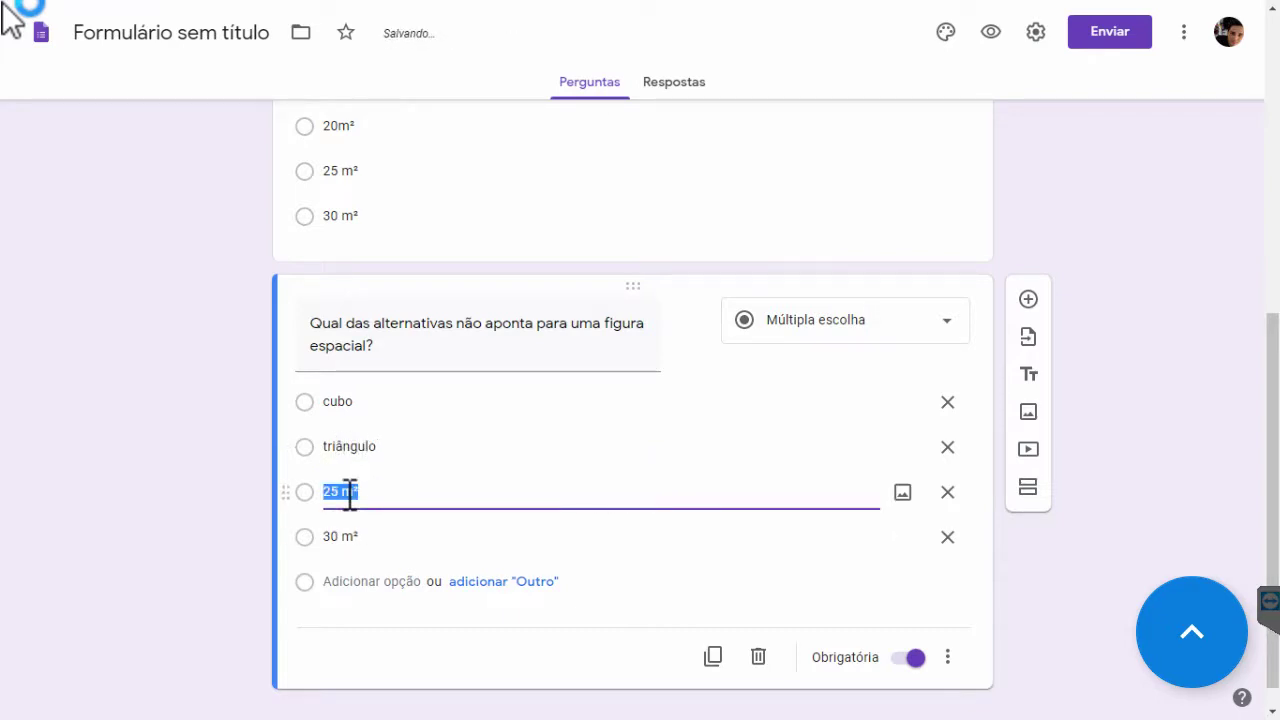
type("cone")
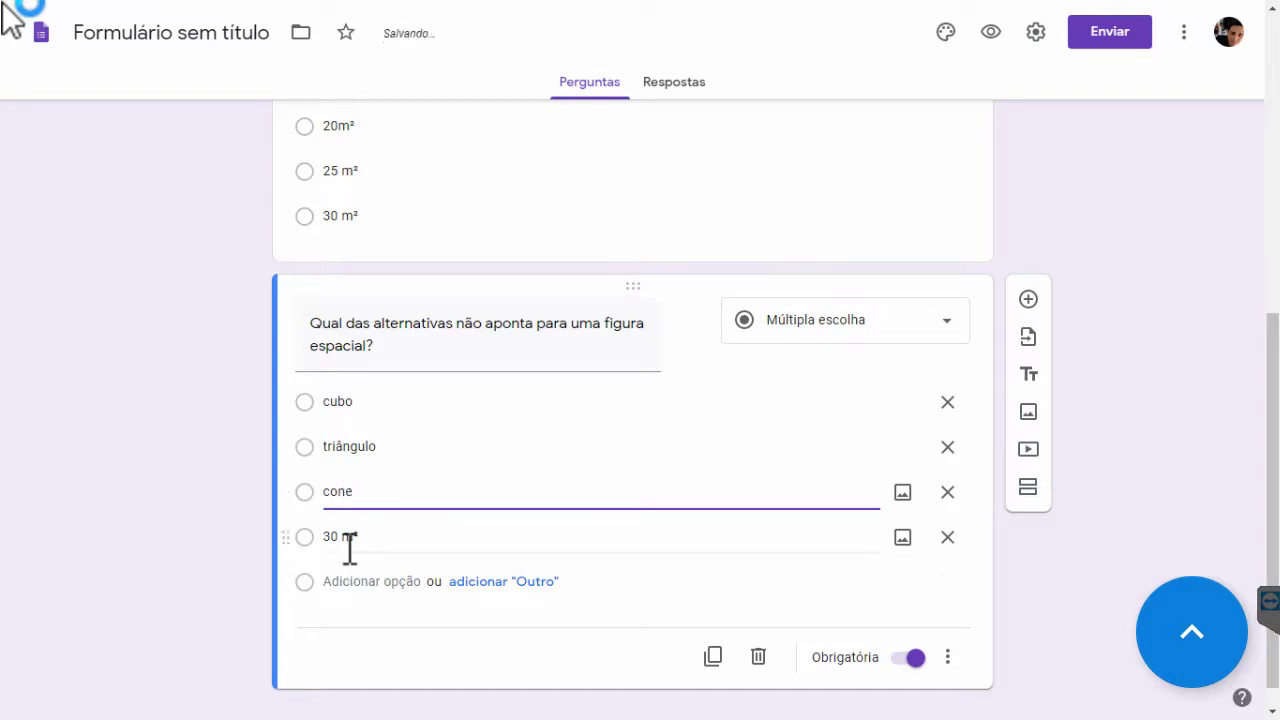
left_click(346, 536)
type("esfera")
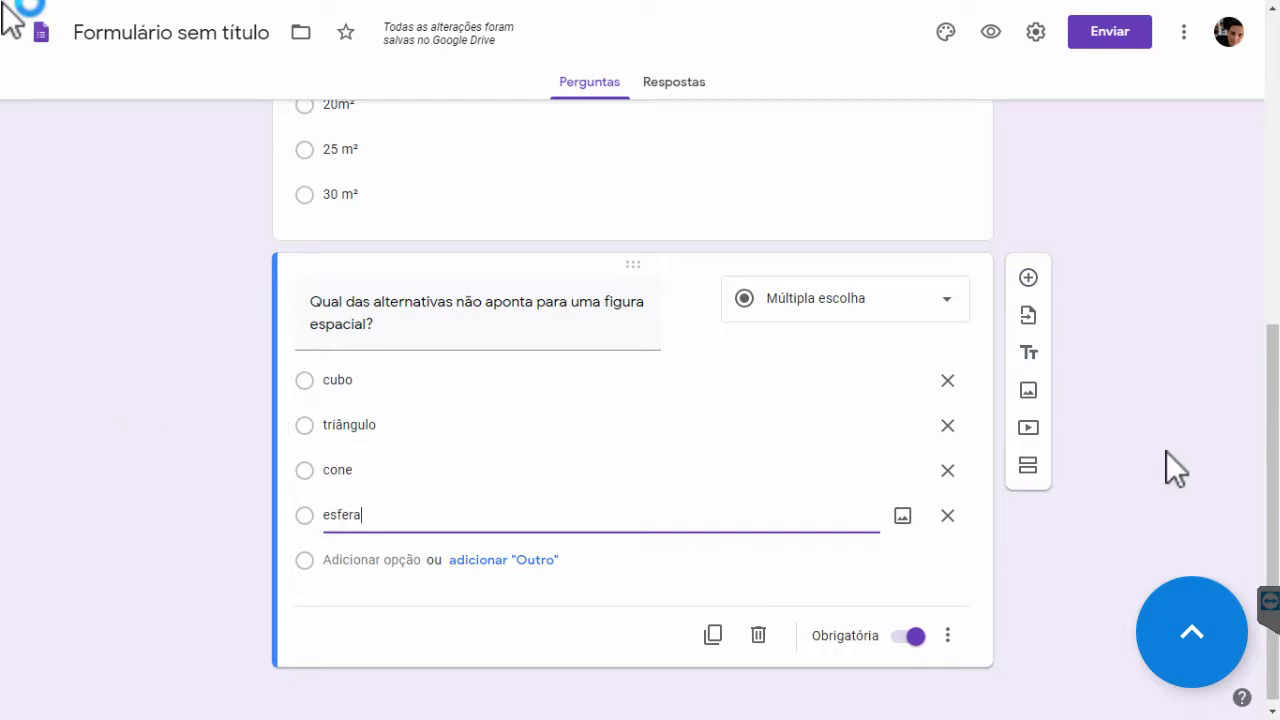
Step: Duplicate the spatial figure question and replace the copy's text with "Qual o resultado da operação 12x5?"
left_click_drag(1272, 460, 1272, 463)
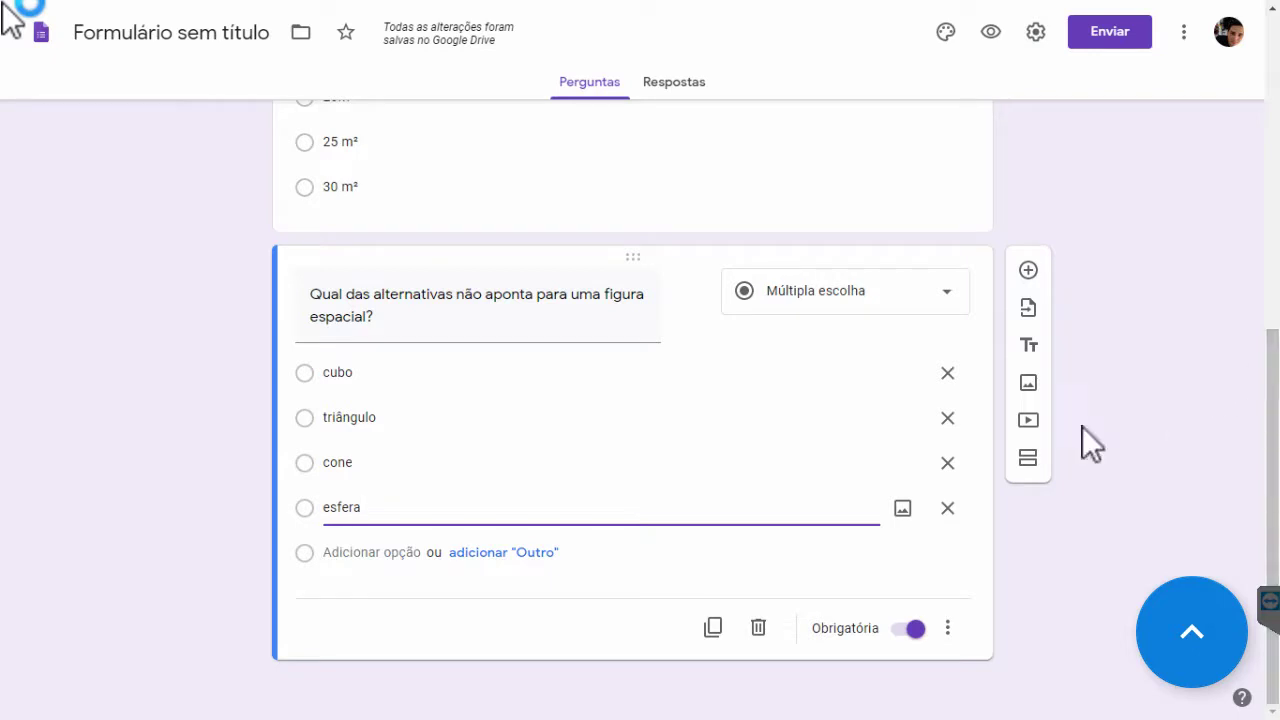
left_click(712, 628)
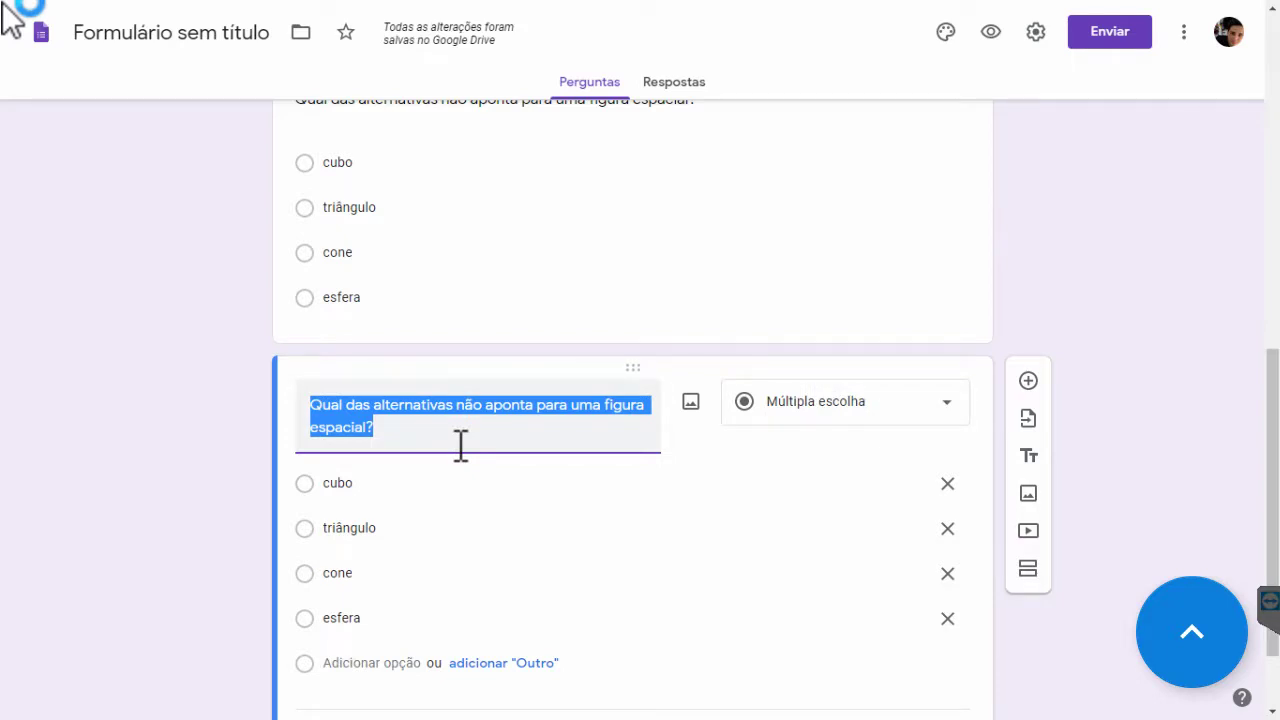
type("Qua")
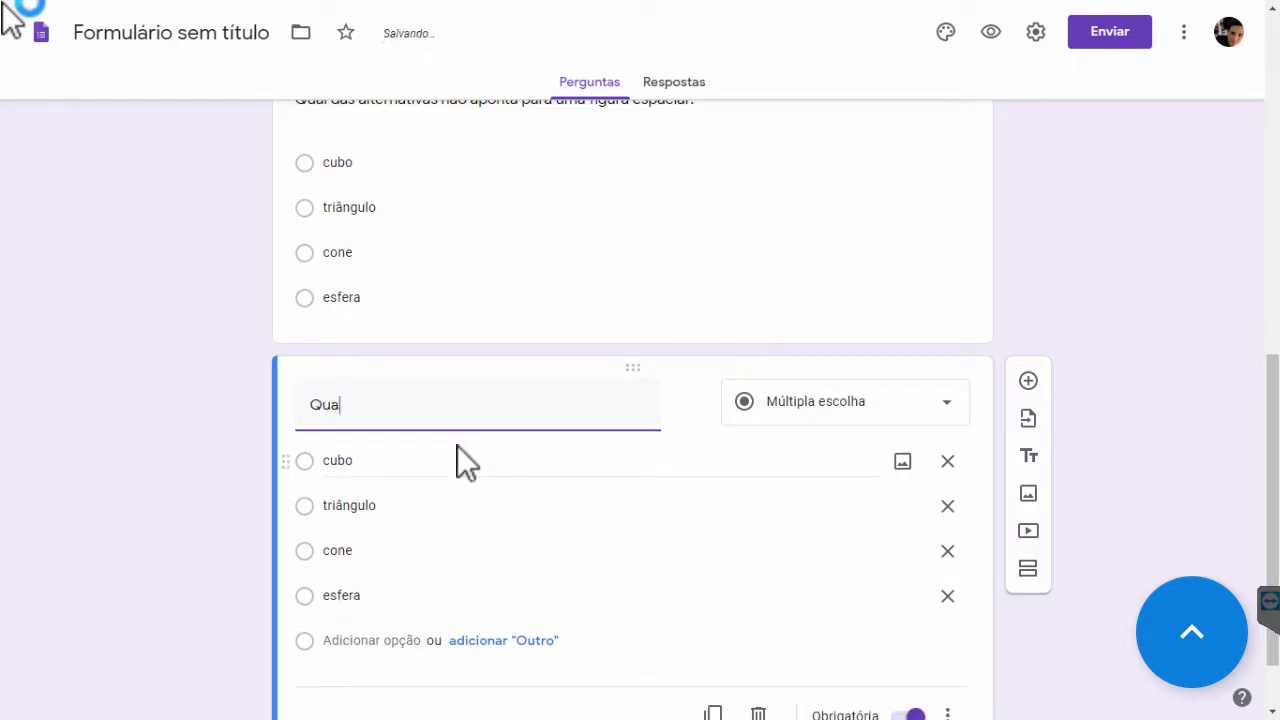
type("l o resultad")
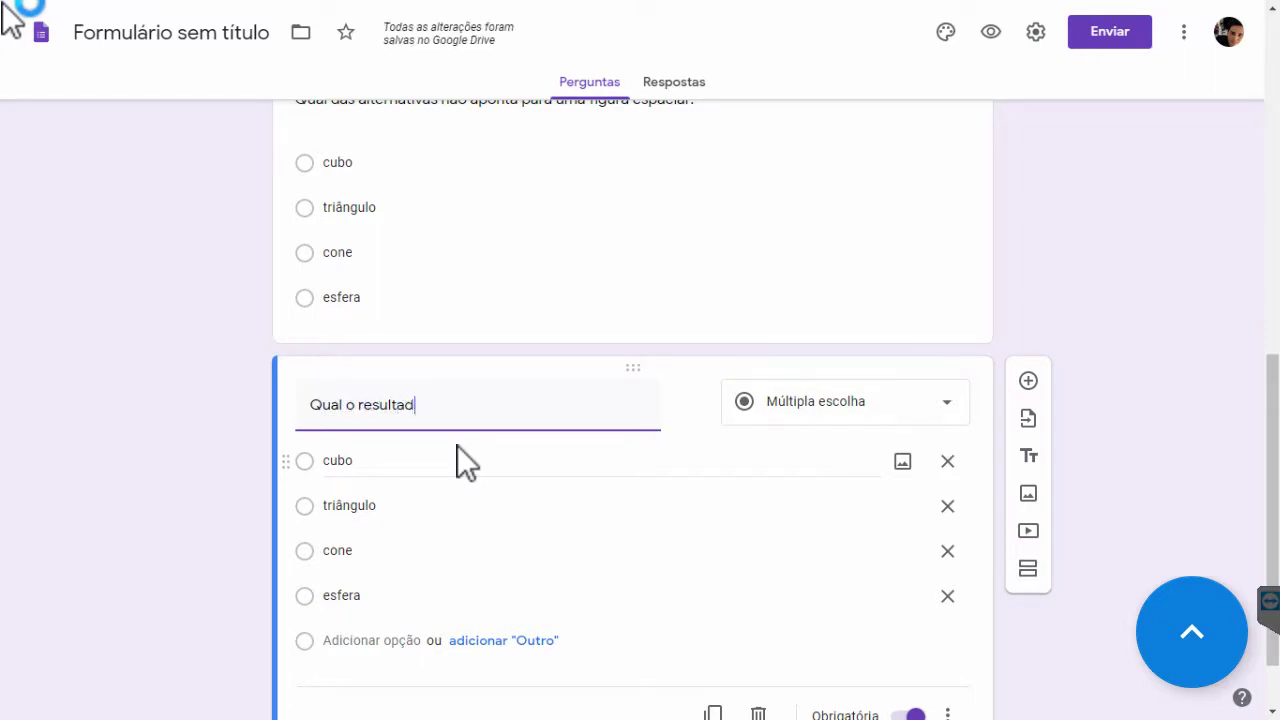
type("o da operação 12x5?")
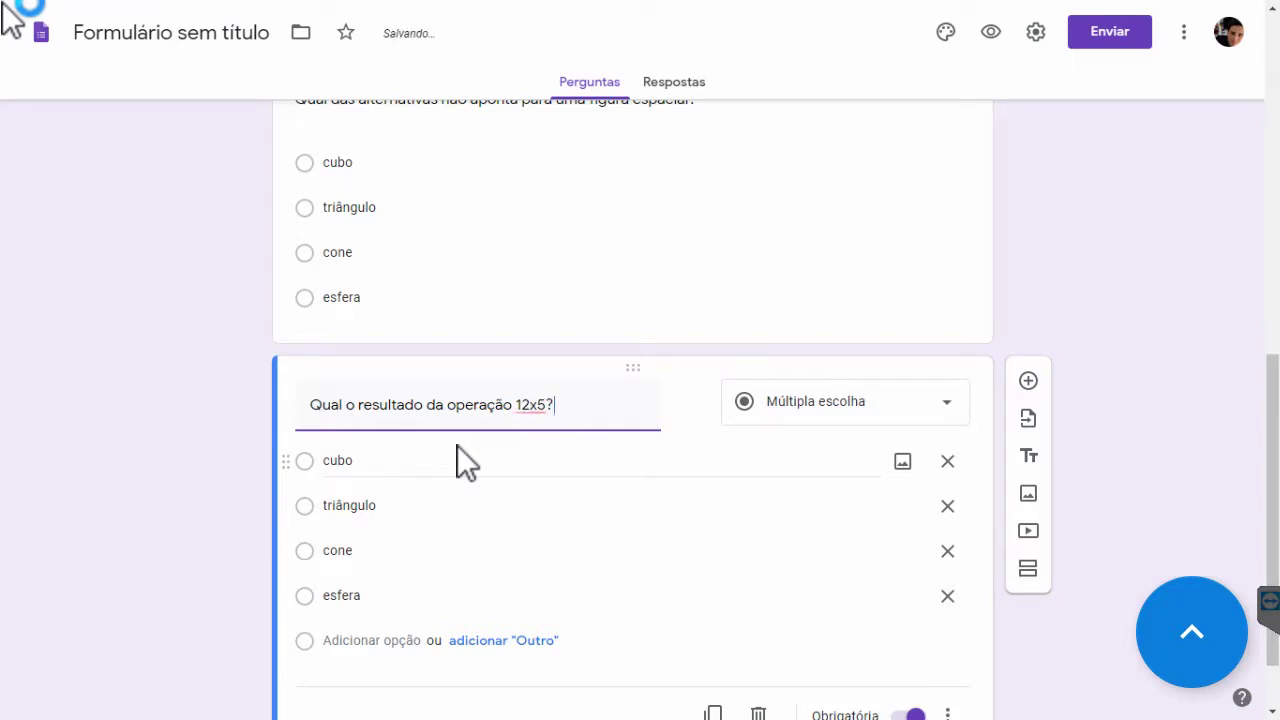
Step: Change the four answer options of the 12x5 question to "40", "50", "60" and "80"
double_click(363, 460)
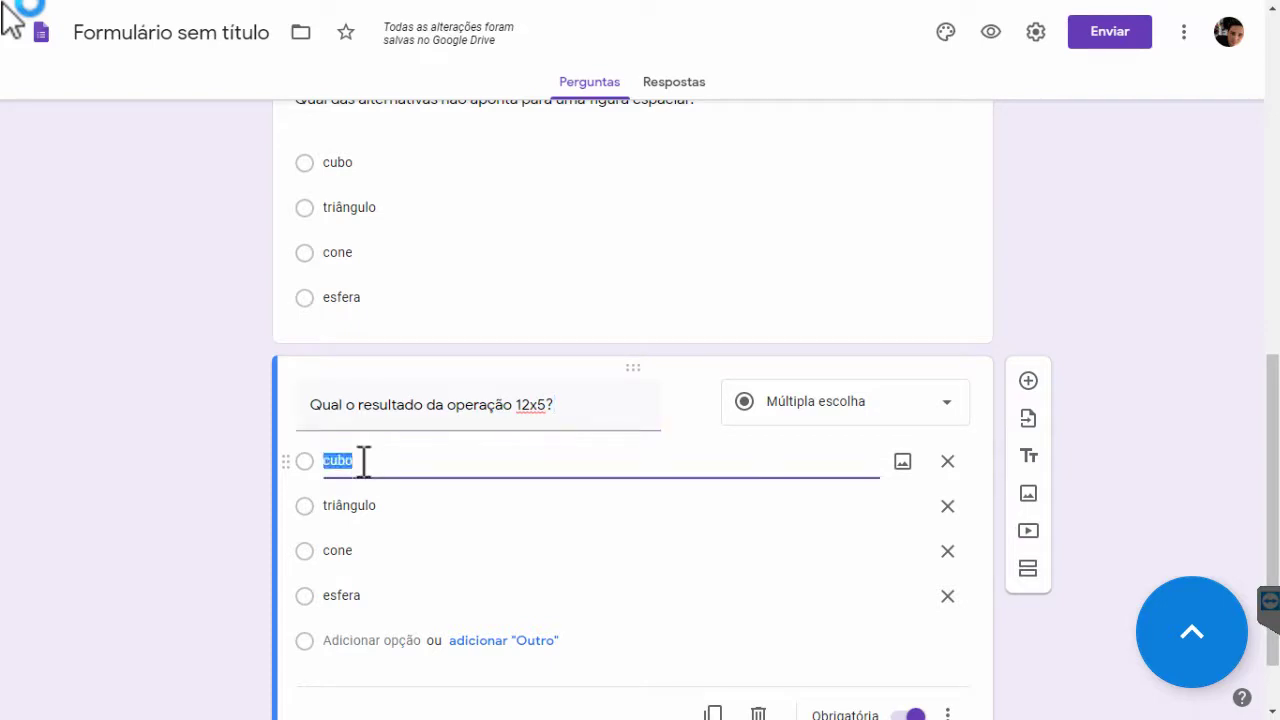
type("40")
double_click(349, 505)
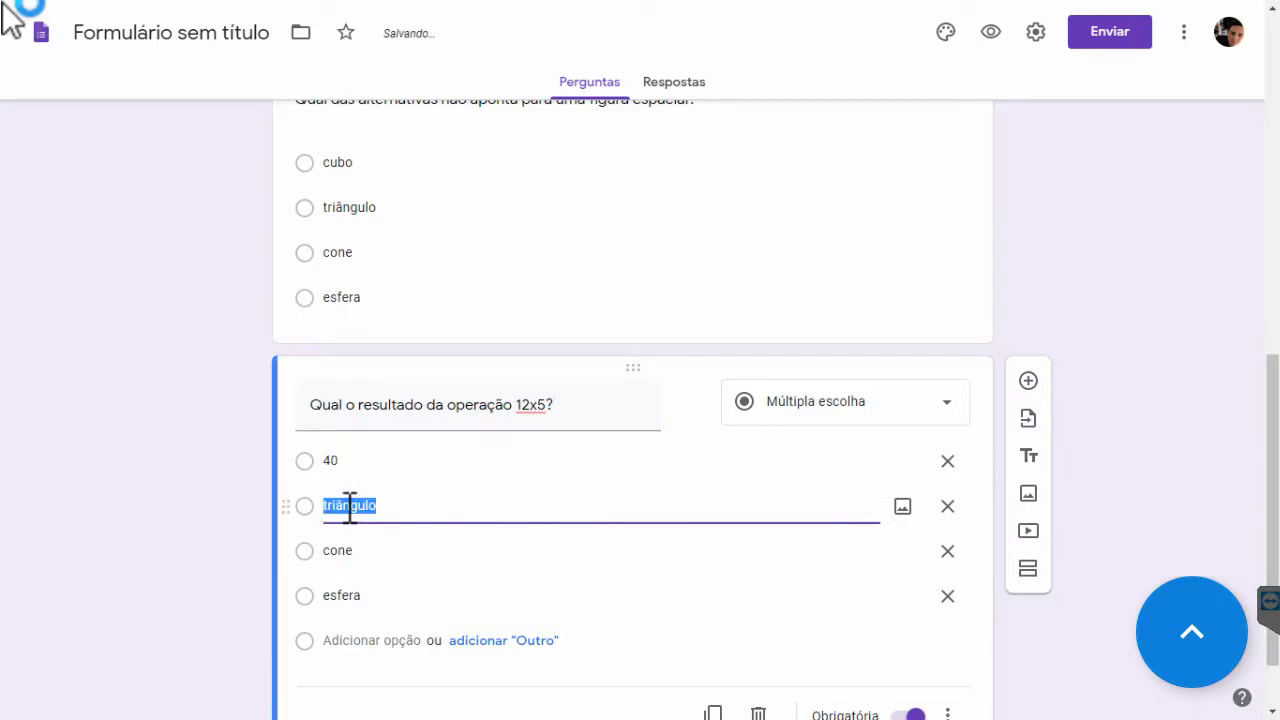
type("50")
double_click(338, 551)
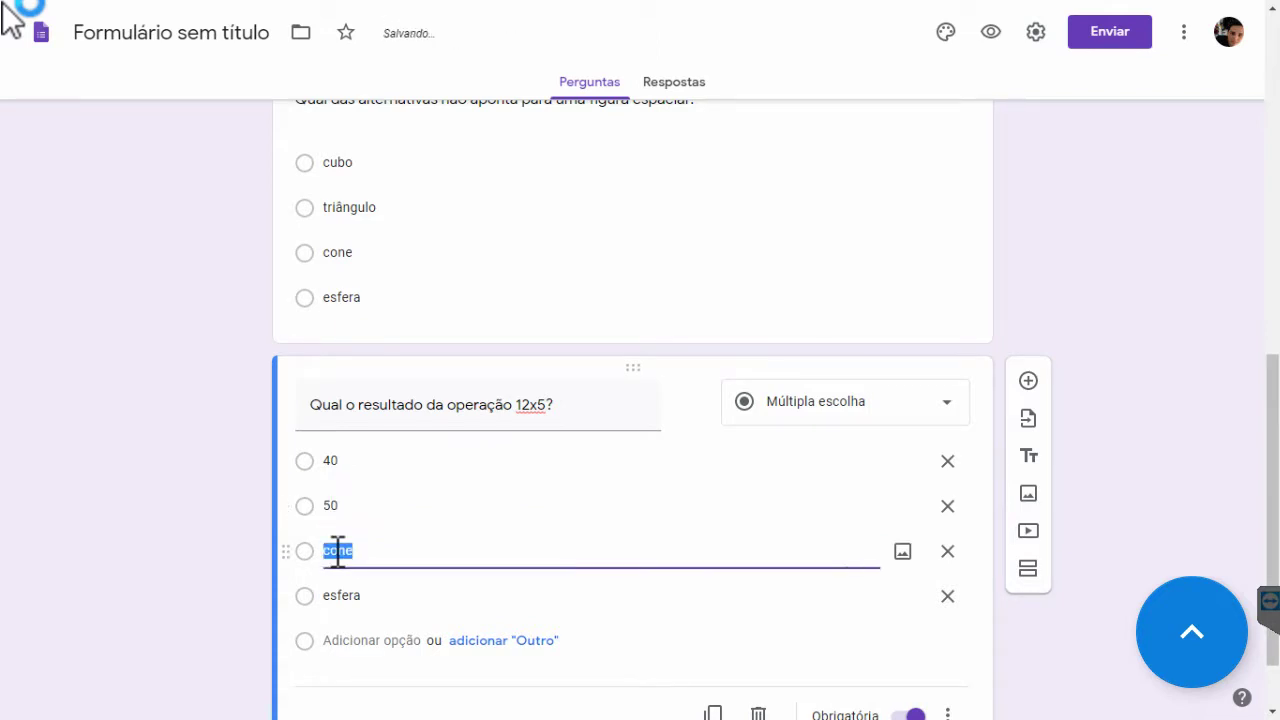
type("60")
double_click(343, 596)
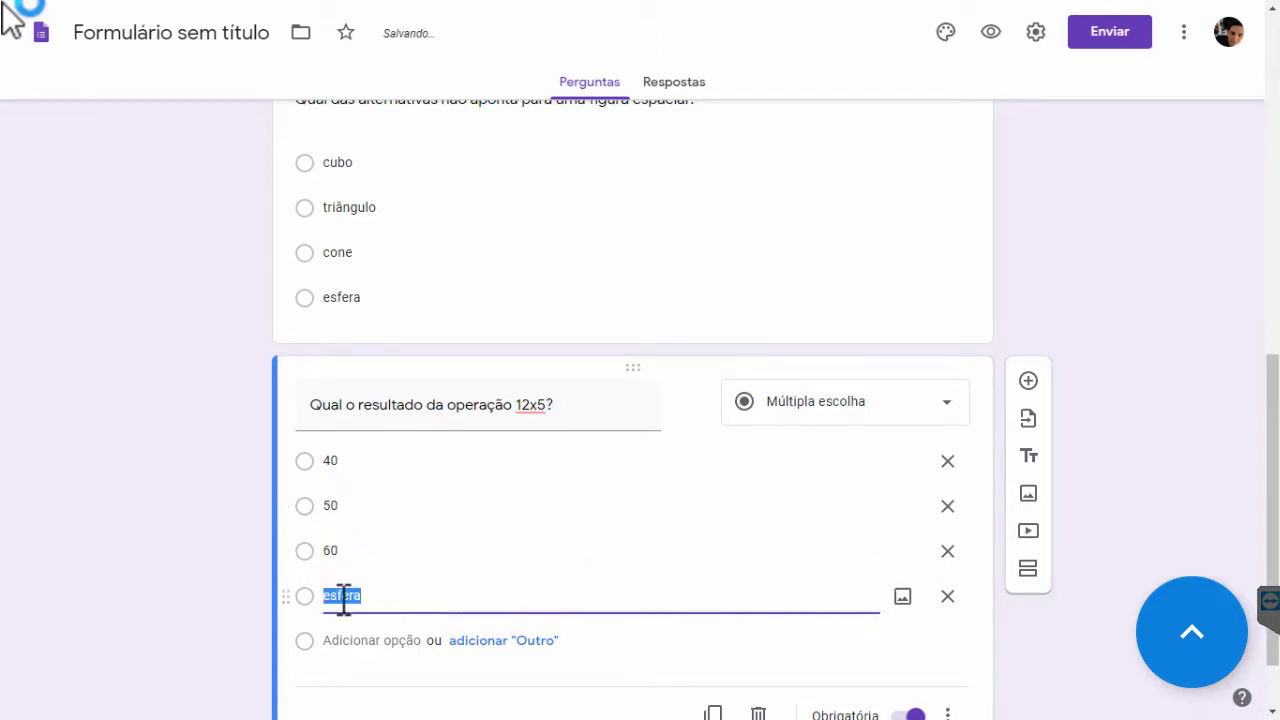
type("80")
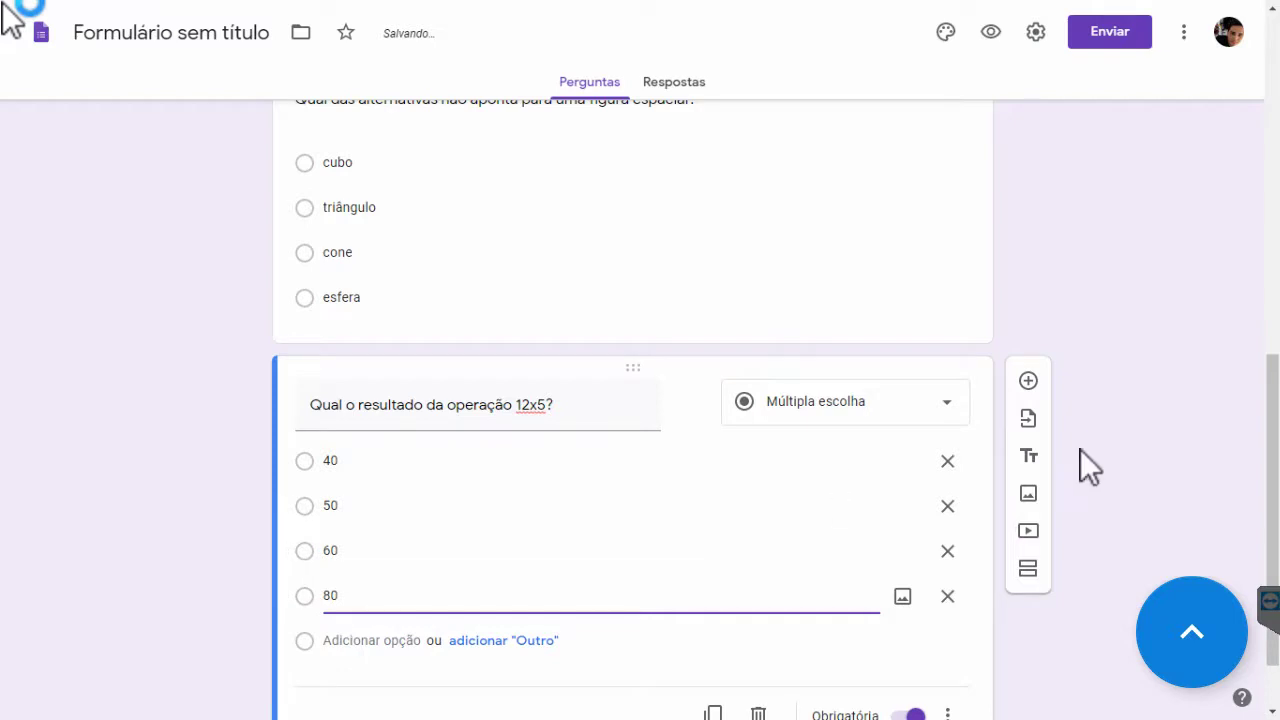
Step: Duplicate the 12x5 question and change the copy's text to "Qual o resultado da operação 50 + 50?"
scroll(640, 400, "down", 1)
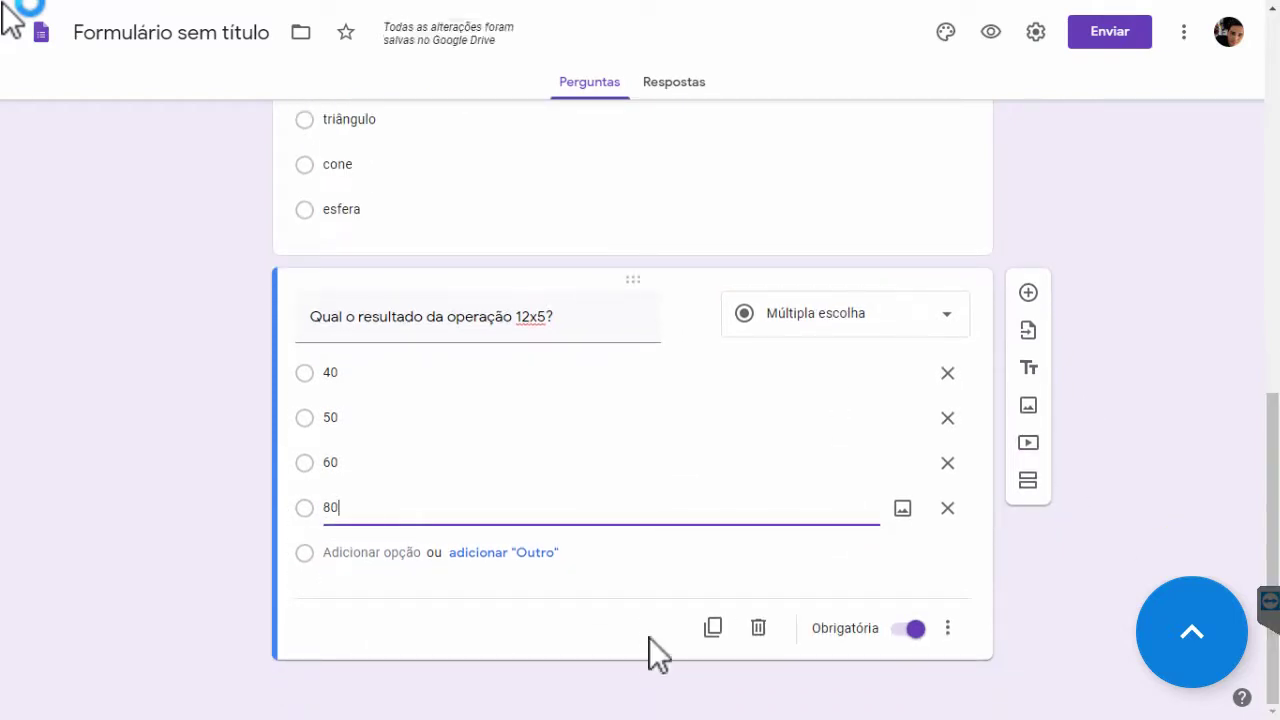
left_click(713, 627)
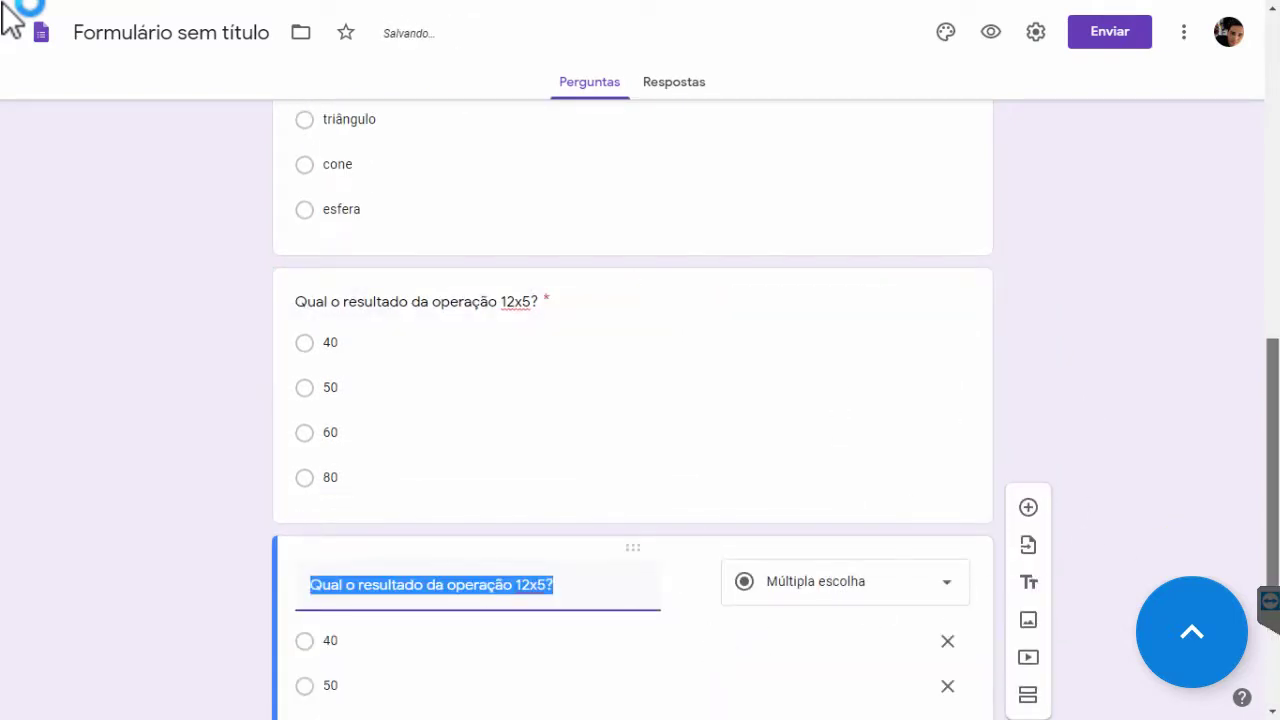
scroll(640, 400, "down", 2)
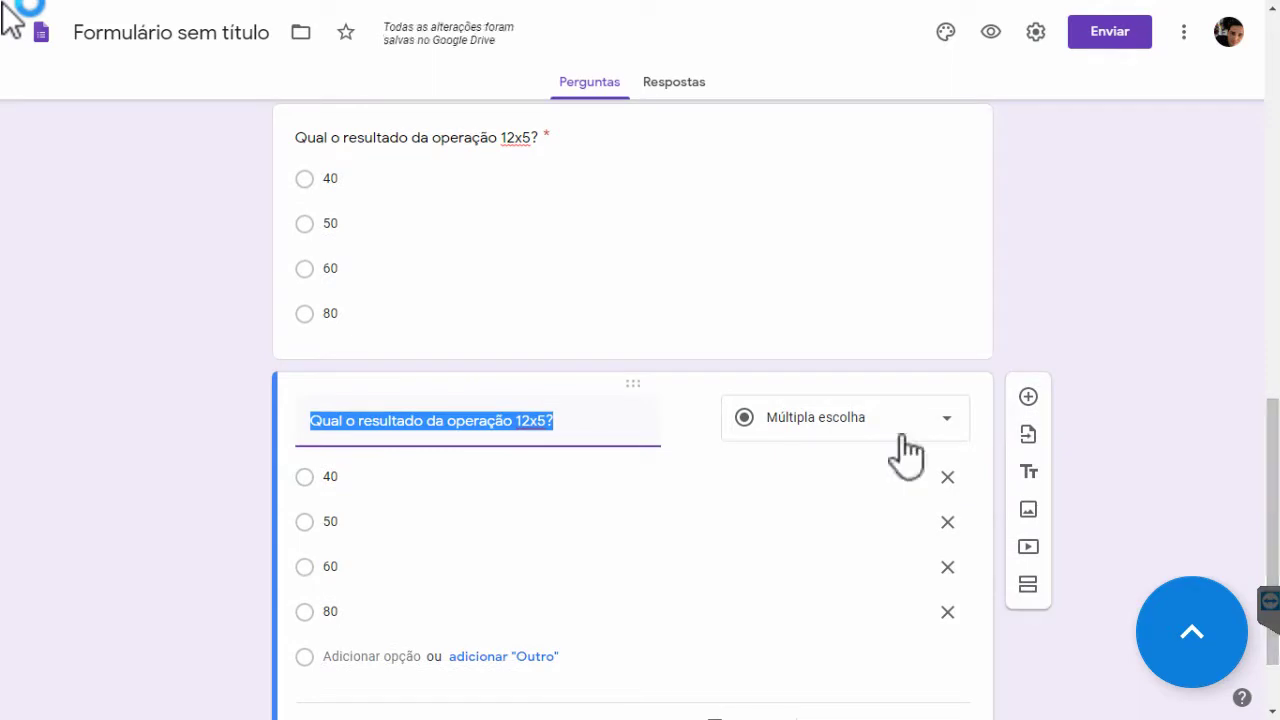
left_click(560, 422)
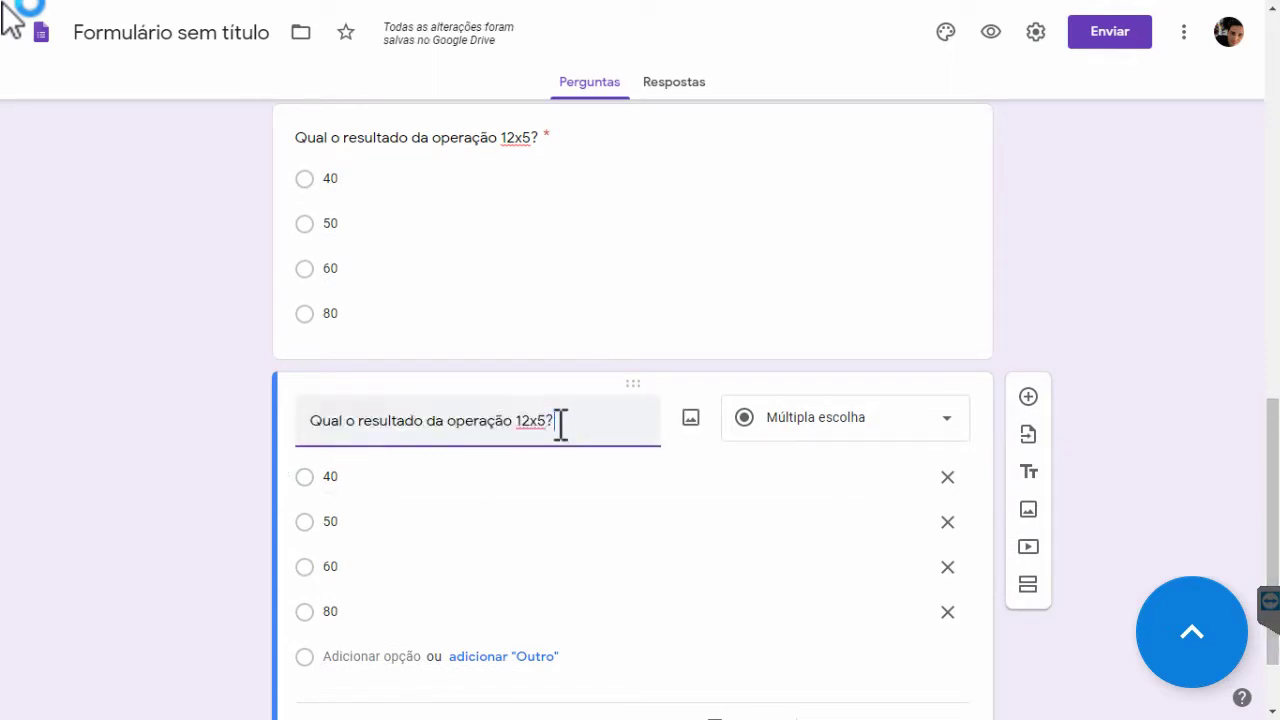
key("BackSpace")
key("BackSpace")
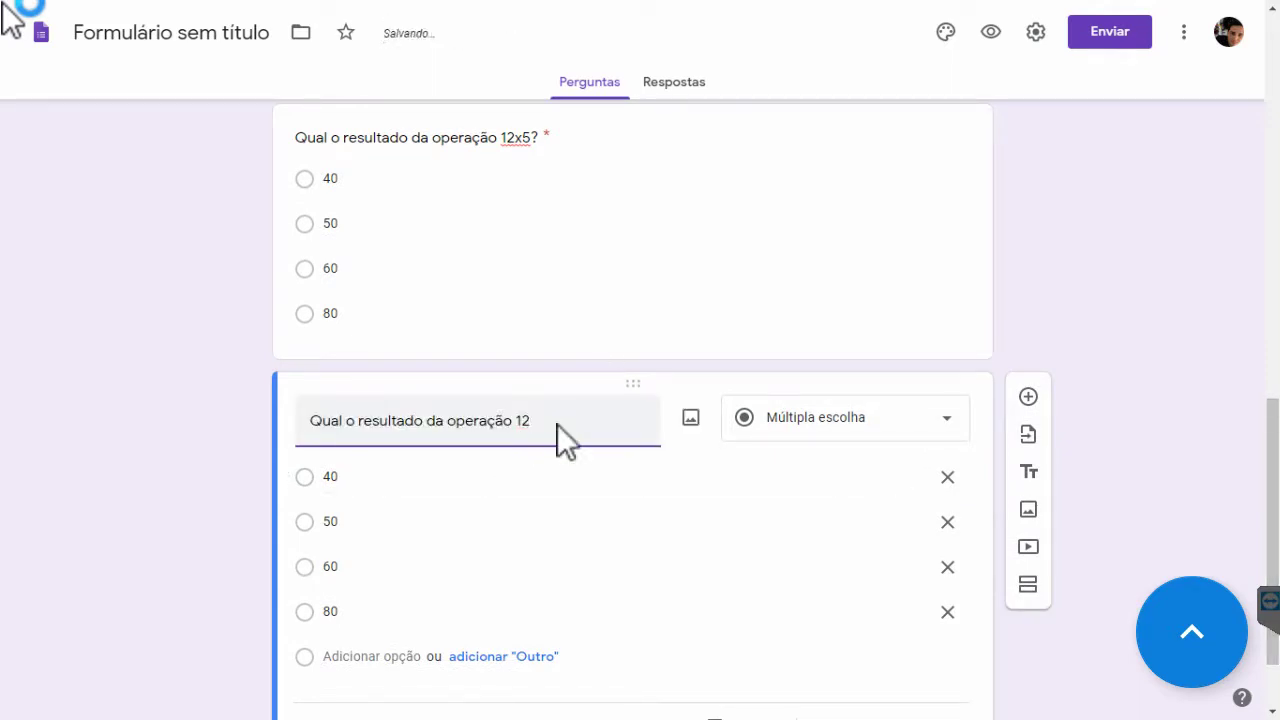
key("BackSpace")
key("BackSpace")
type("50")
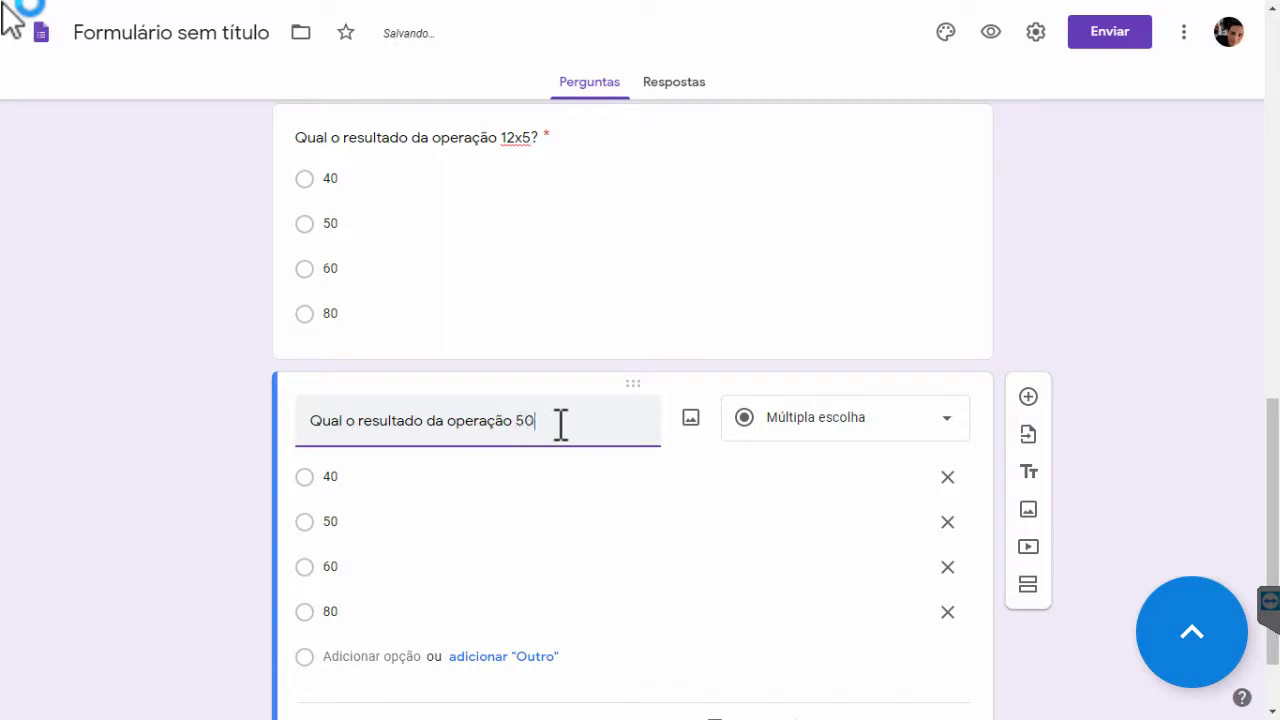
type(" + 50?")
Step: Change the first answer option of the 50 + 50 question to "70"
double_click(334, 477)
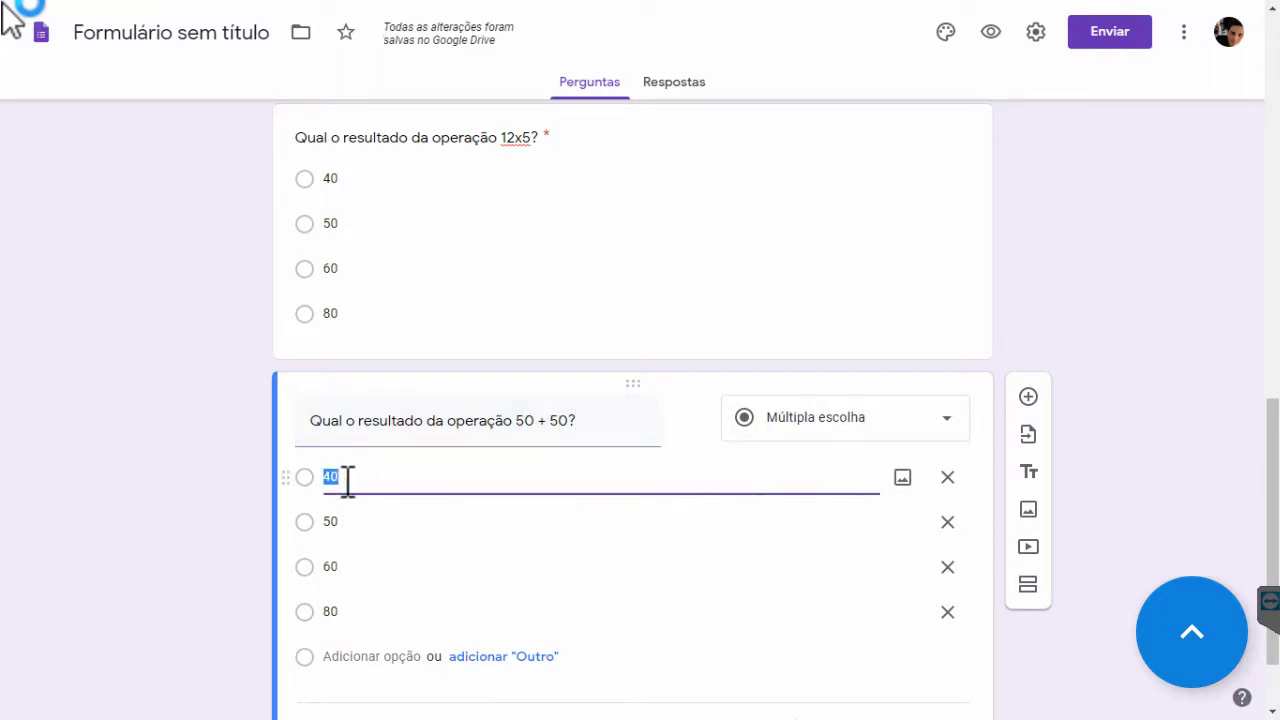
key("BackSpace")
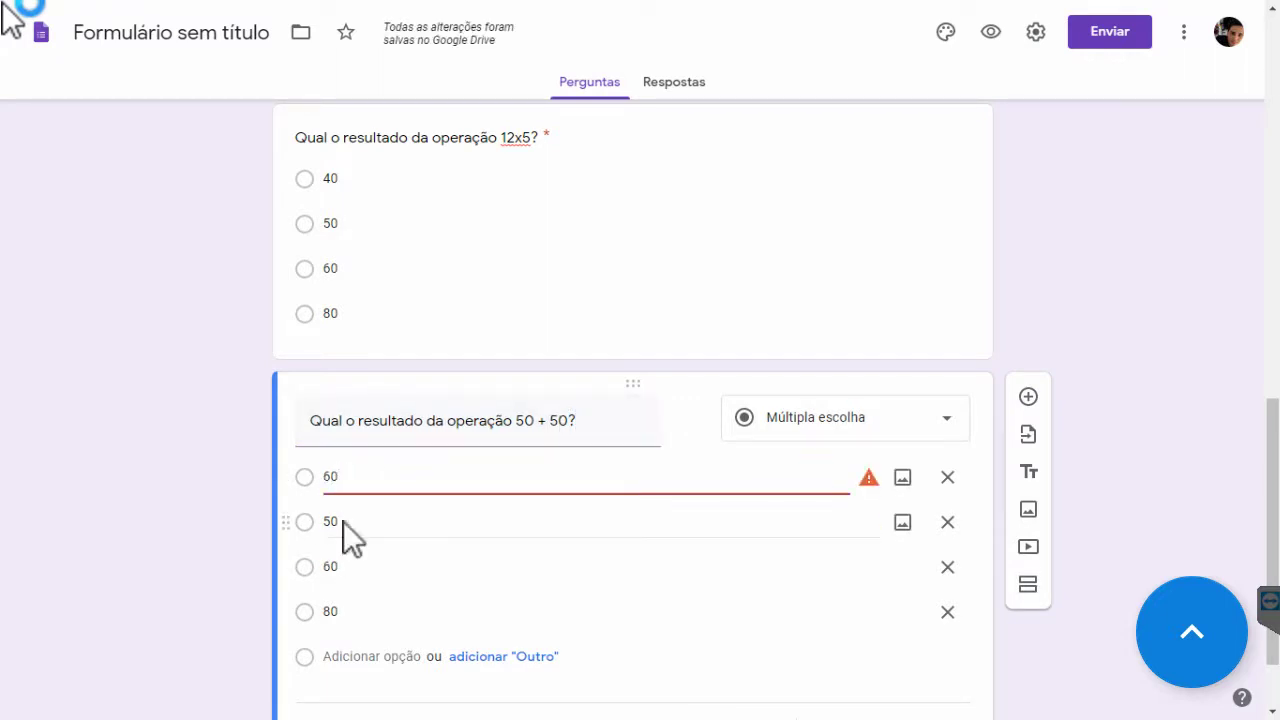
double_click(343, 521)
left_click(349, 476)
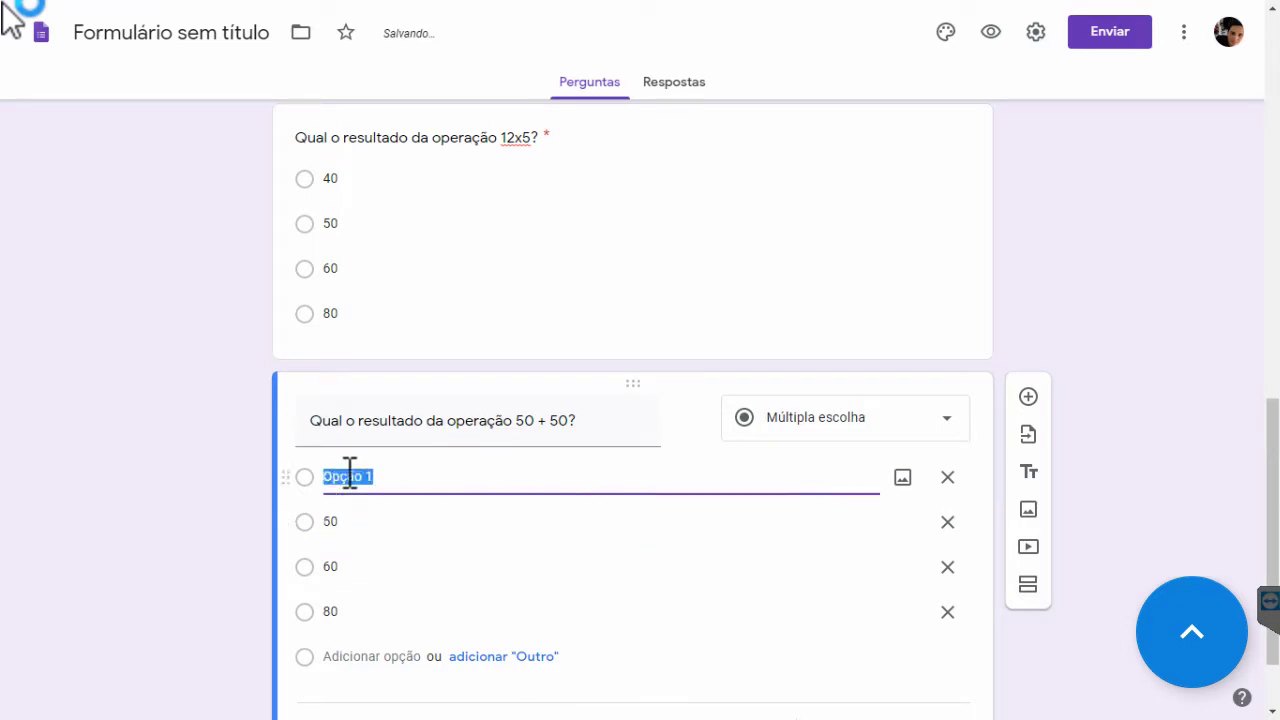
type("0")
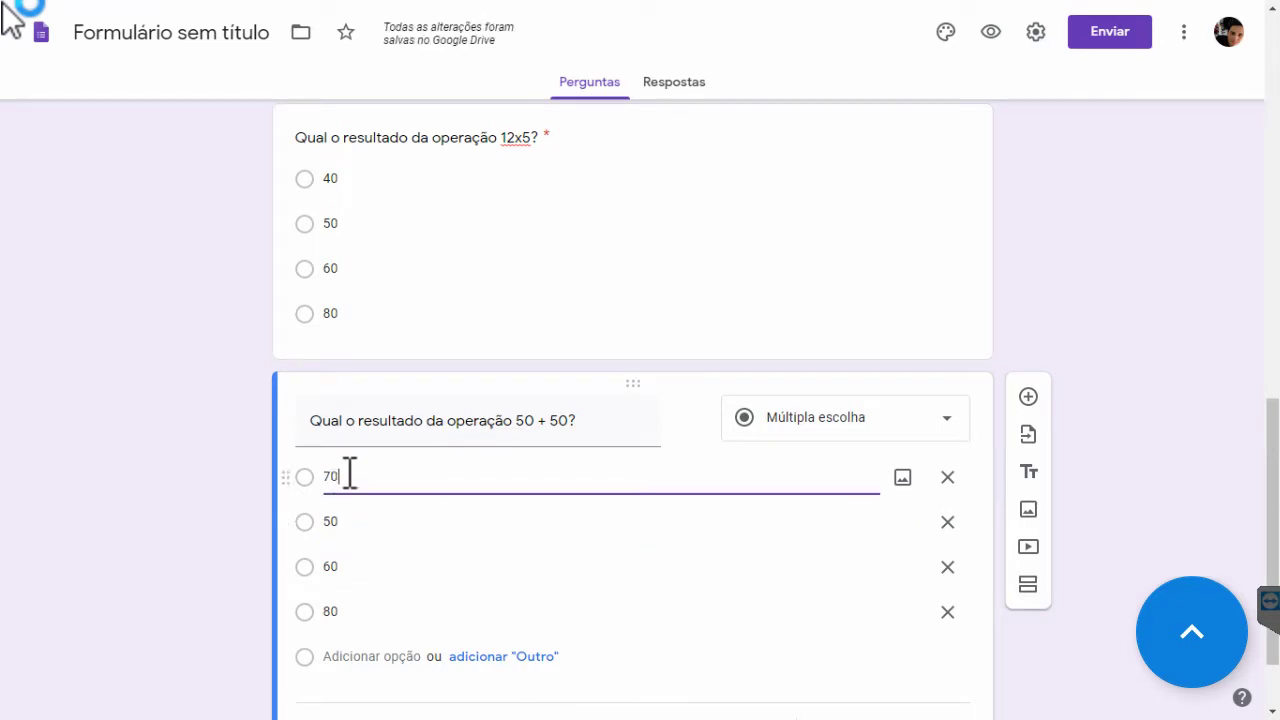
Step: Change the remaining three answer options of the 50 + 50 question to "80", "90" and "100"
double_click(333, 521)
type("80")
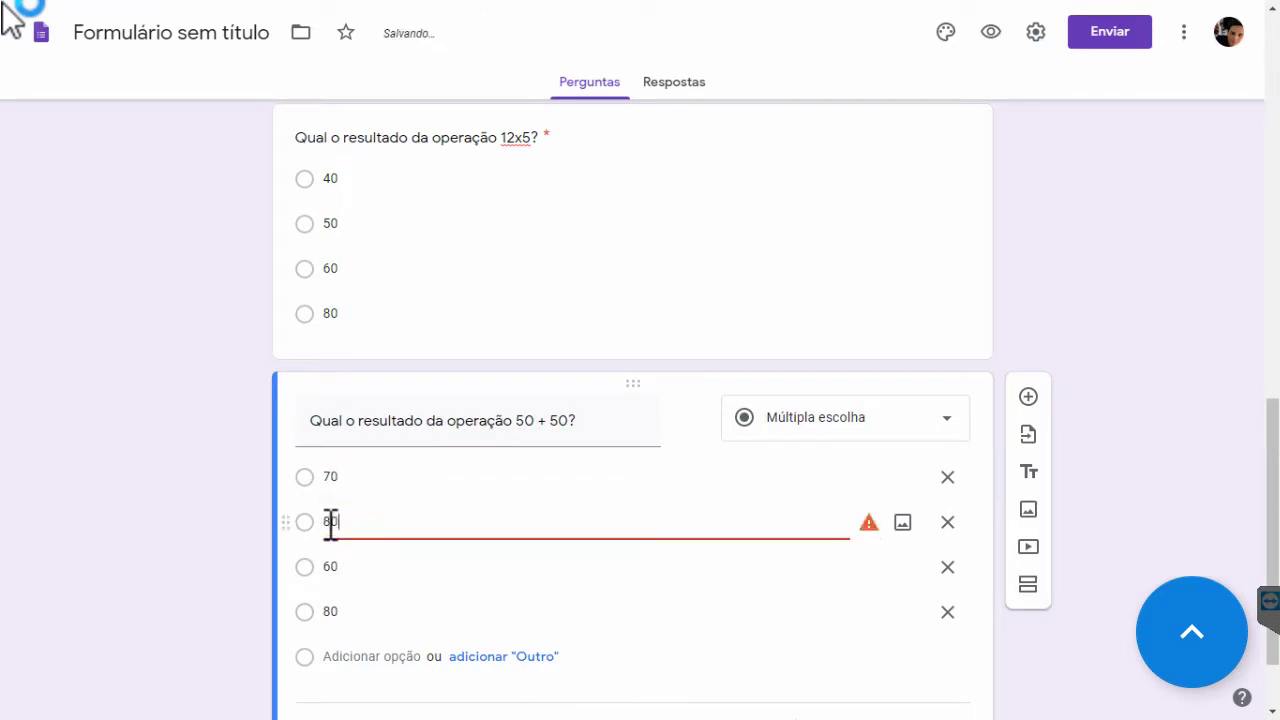
double_click(333, 566)
type("90")
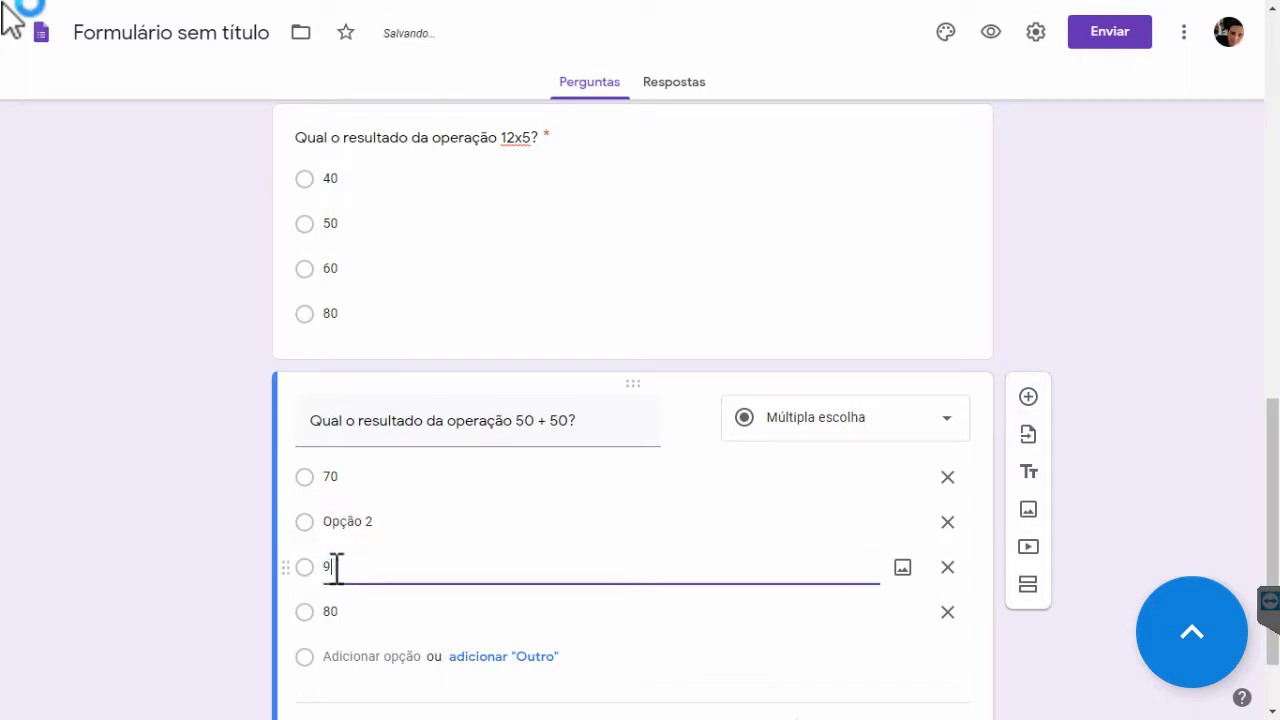
double_click(333, 611)
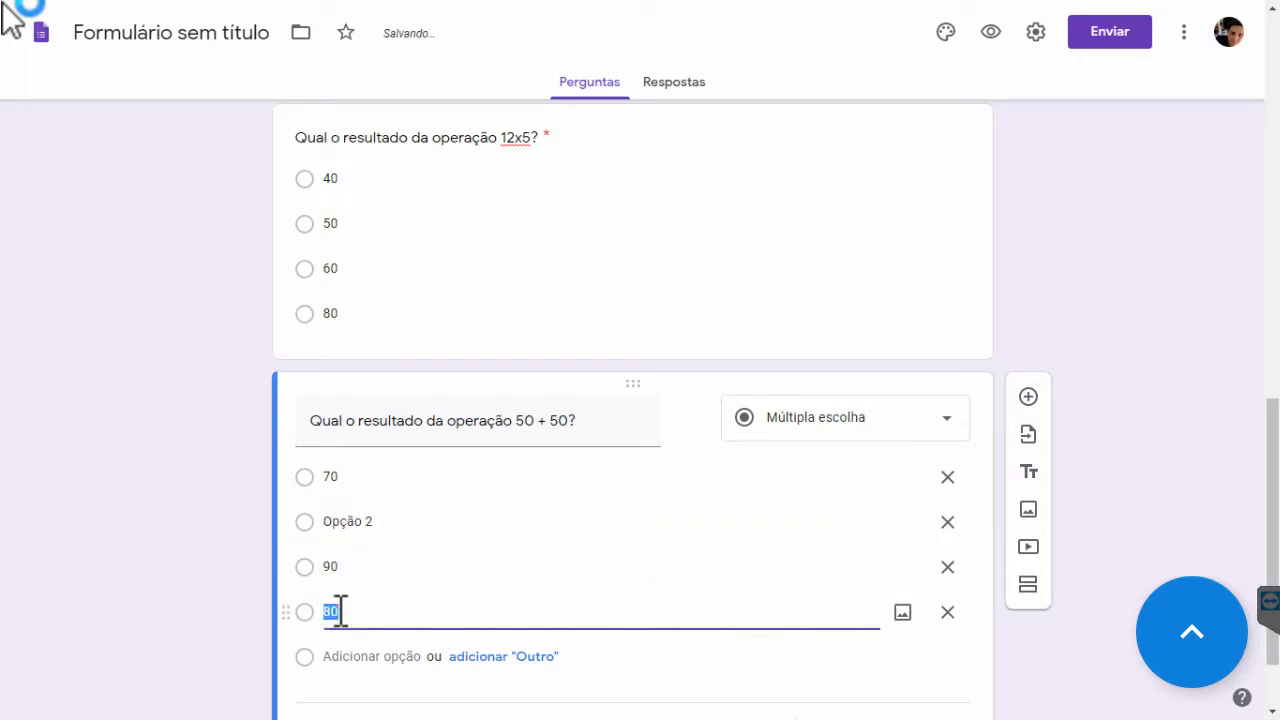
type("100")
left_click(65, 414)
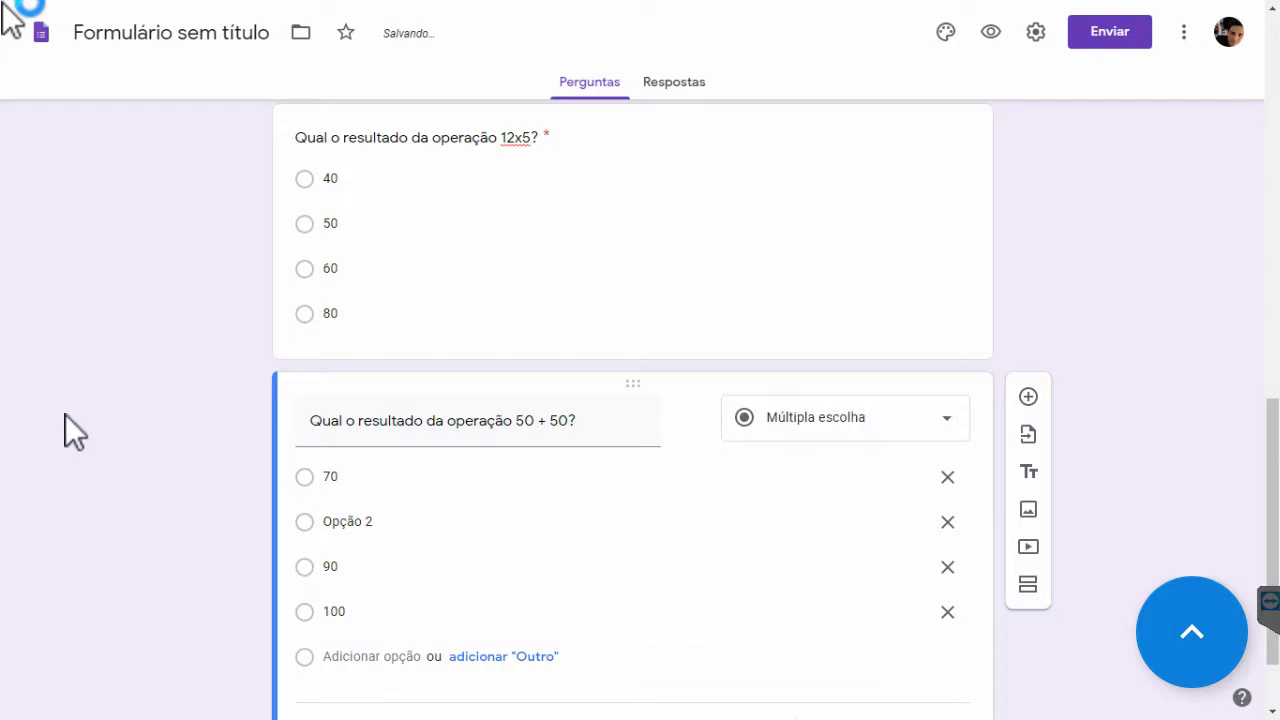
left_click(343, 522)
type("80")
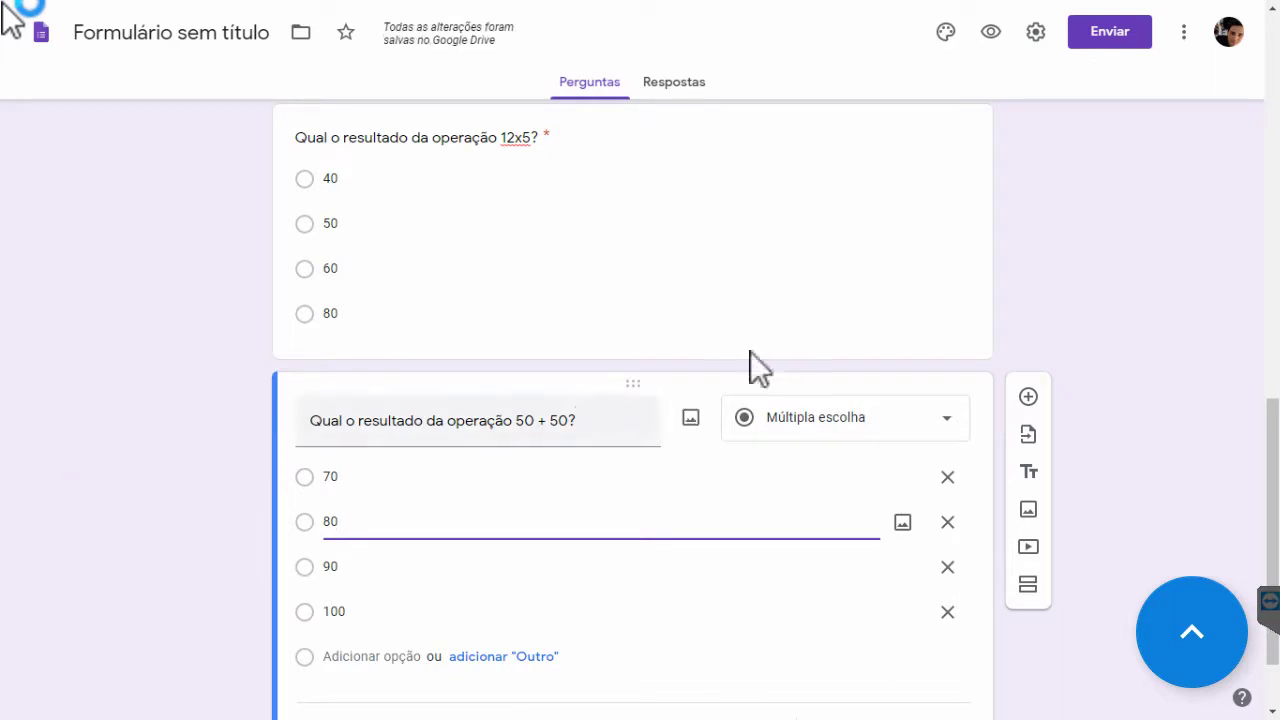
Step: Open the form settings and switch the "Limitar a 1 resposta" option on and back off
left_click_drag(1272, 430, 1277, 522)
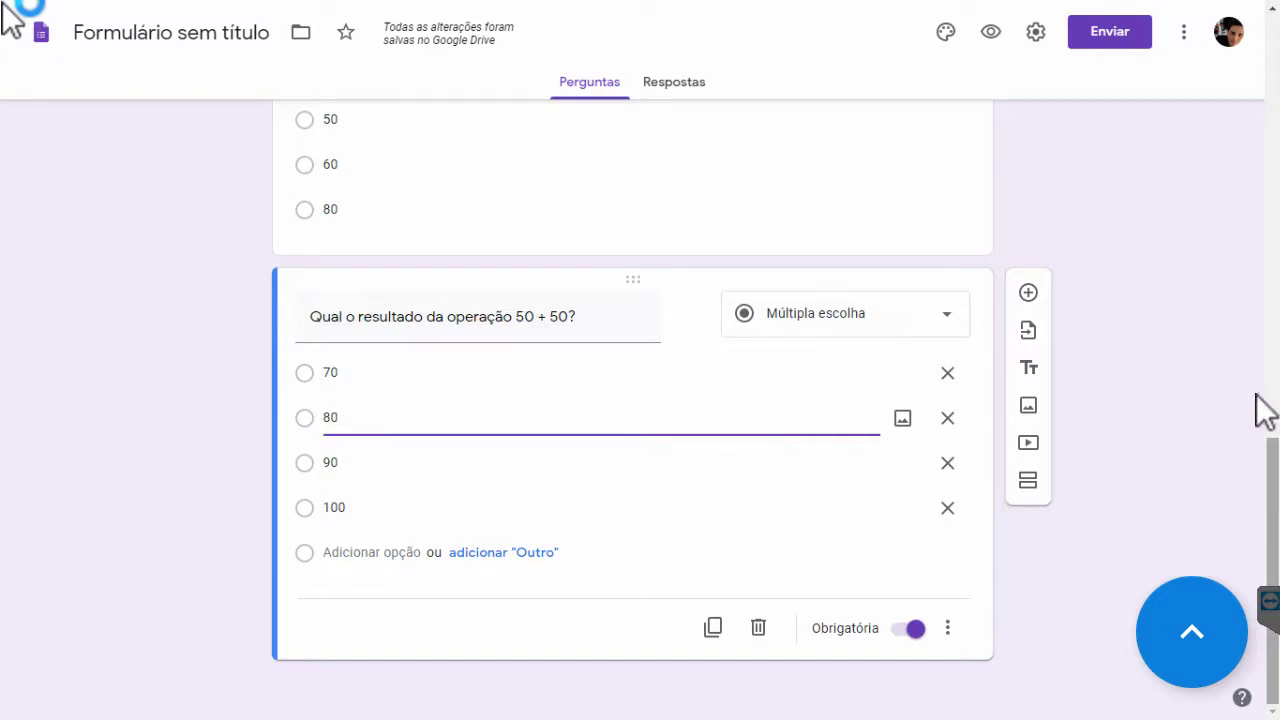
left_click(1038, 42)
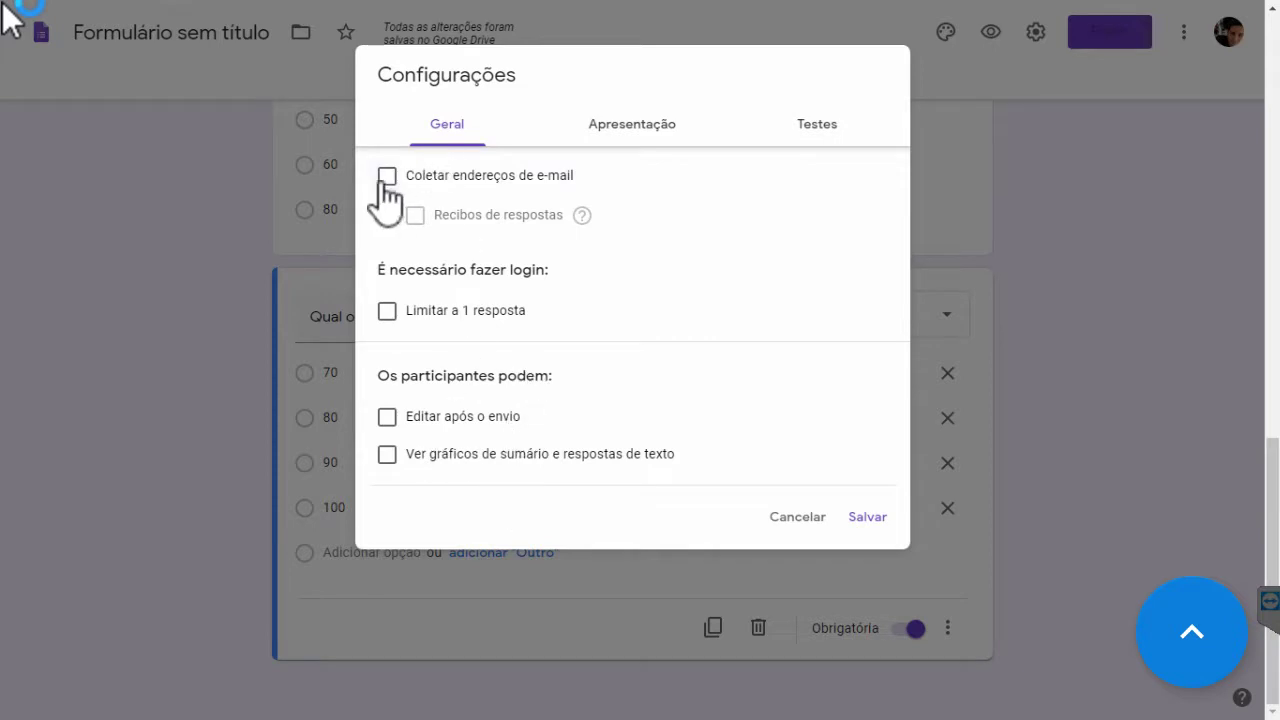
left_click(388, 313)
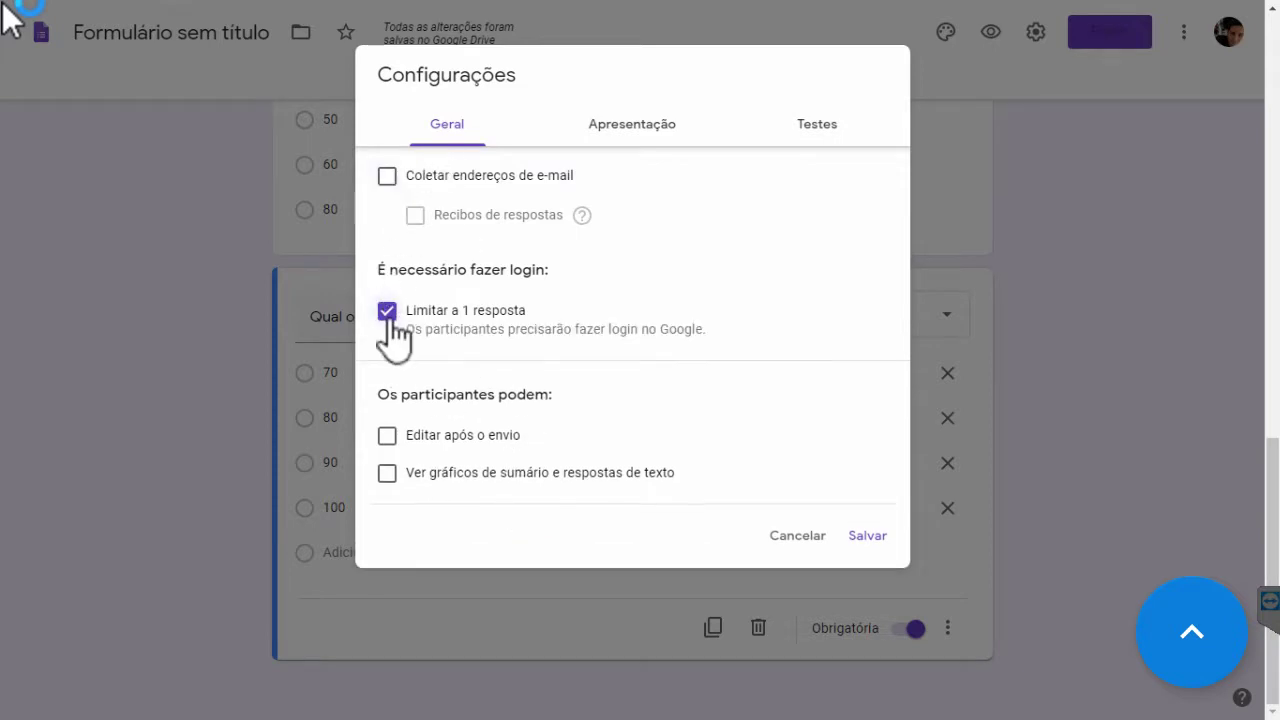
left_click(388, 315)
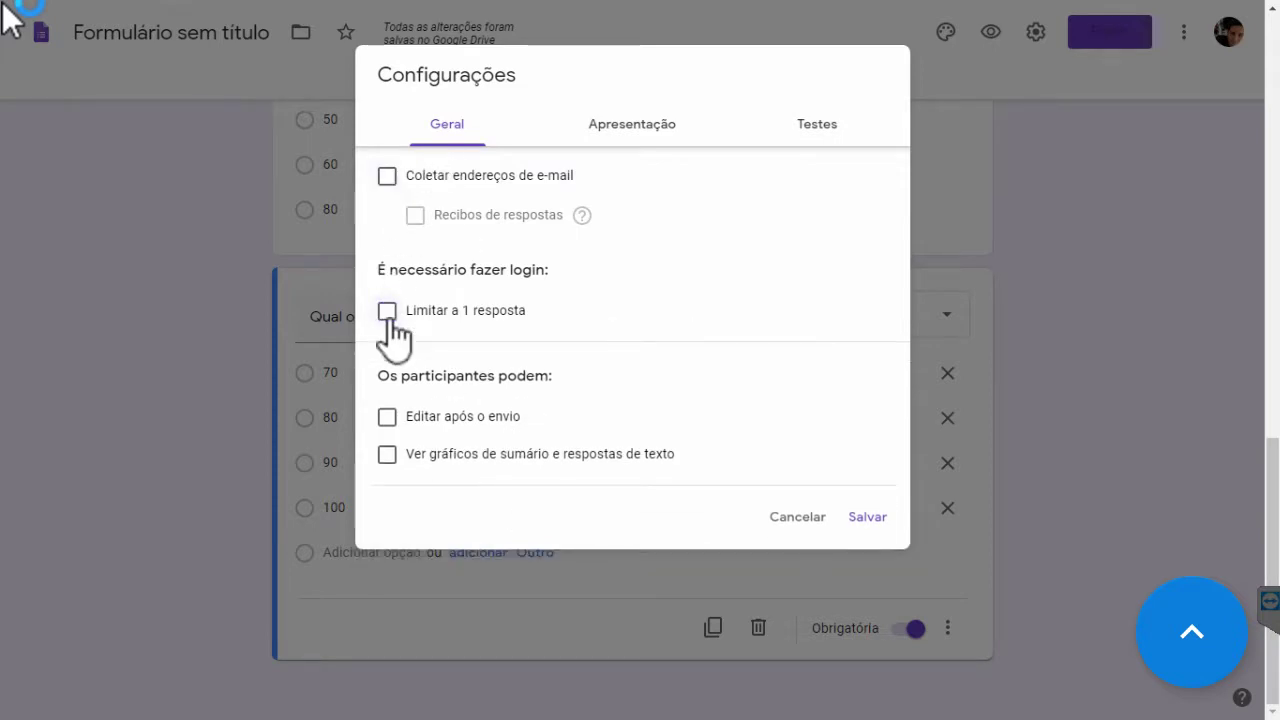
Step: Disable "Mostrar link para enviar outra resposta" and enable "Embaralhar a ordem das perguntas" in the form's presentation settings
left_click(620, 140)
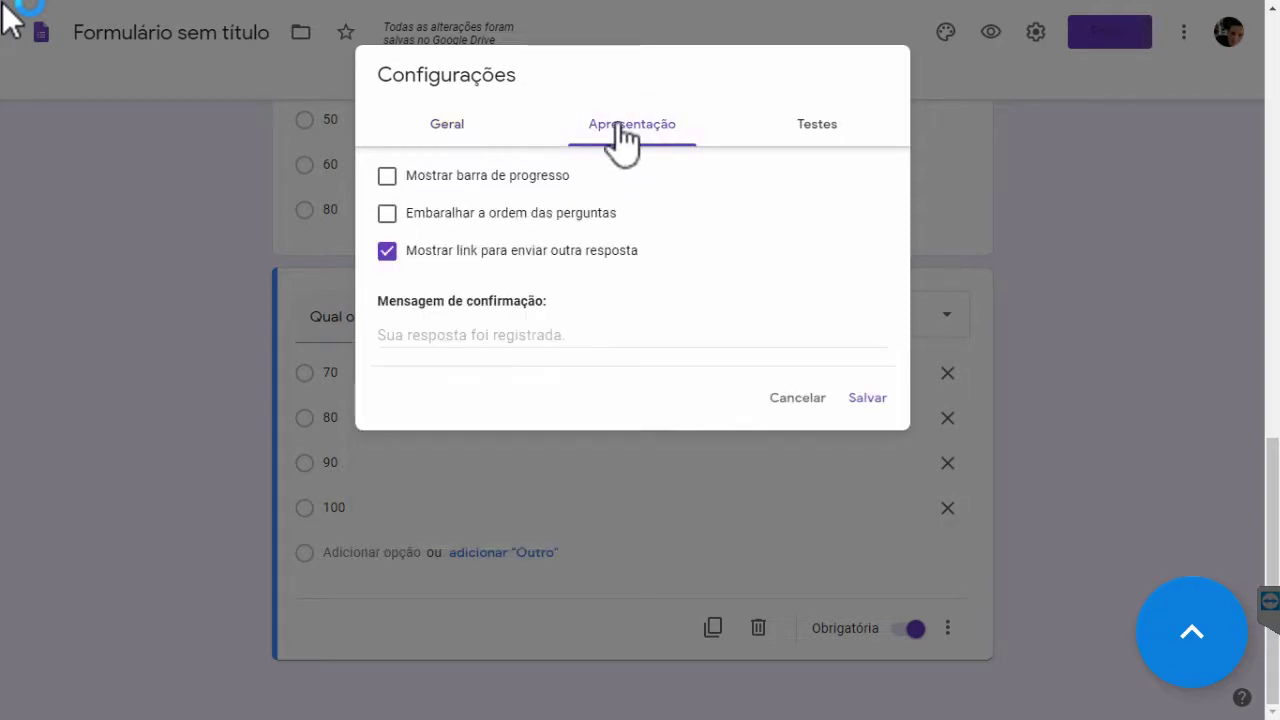
left_click(387, 252)
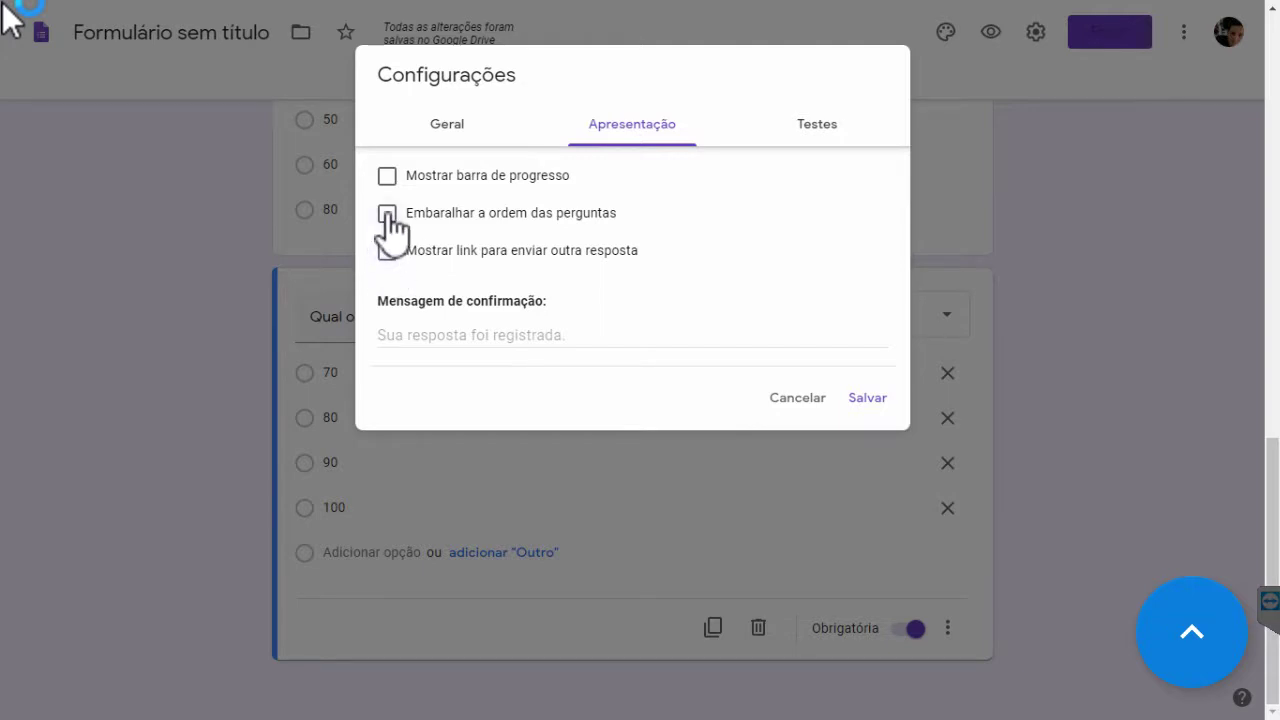
left_click(387, 213)
Step: Set the form's confirmation message to "SUA AVALIAÇÃO FOI CONCLUÍDA!"
left_click(551, 338)
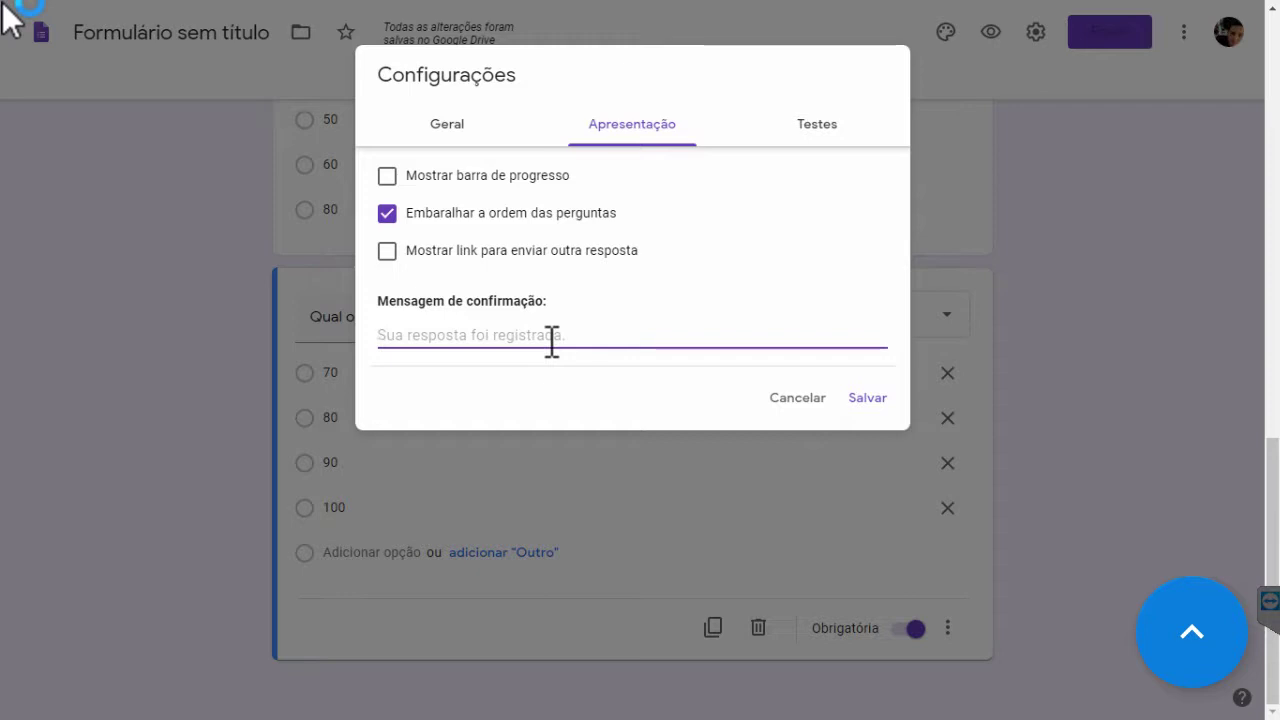
type("SUA VA")
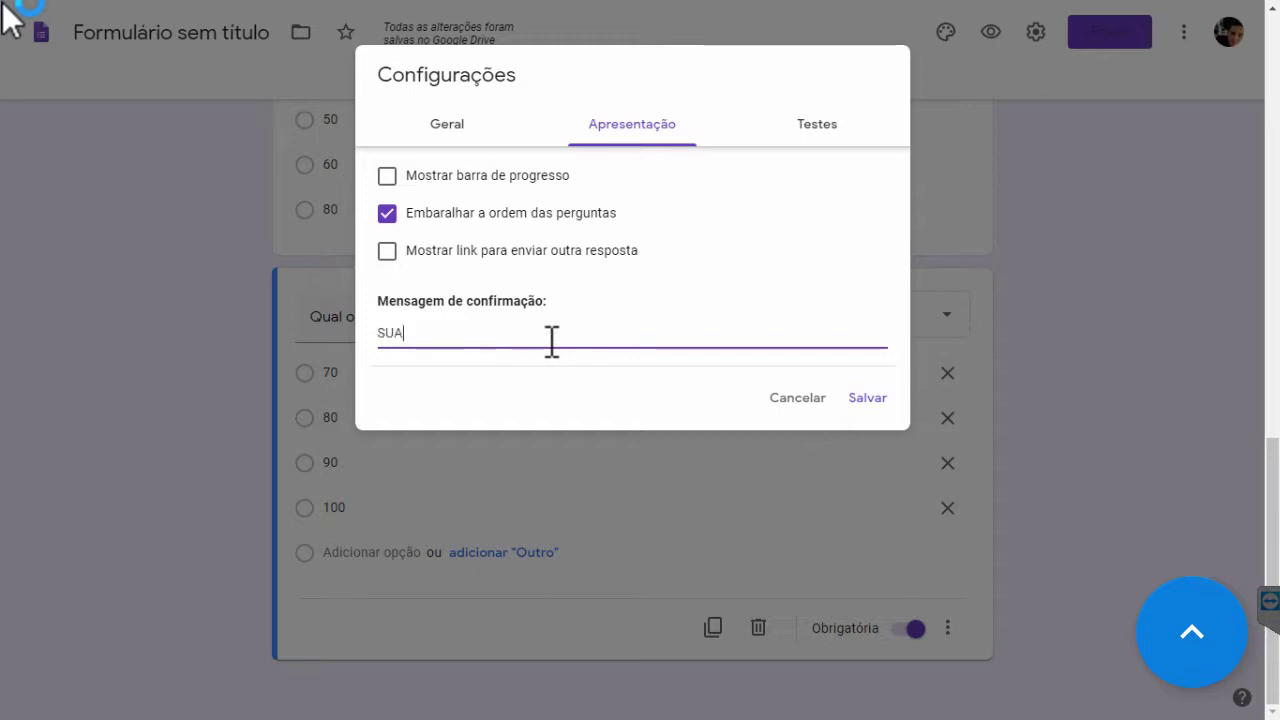
key("BackSpace")
key("BackSpace")
type("AVALIAÇÃO FO")
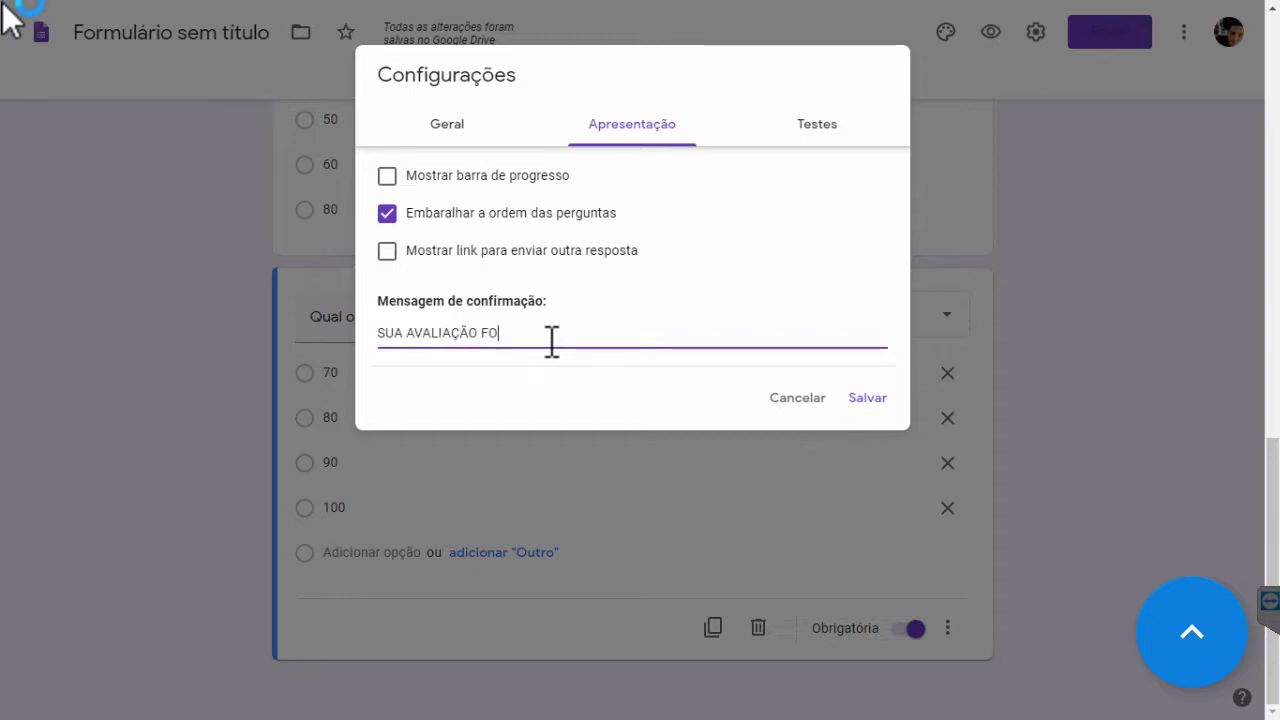
type("I CONCL")
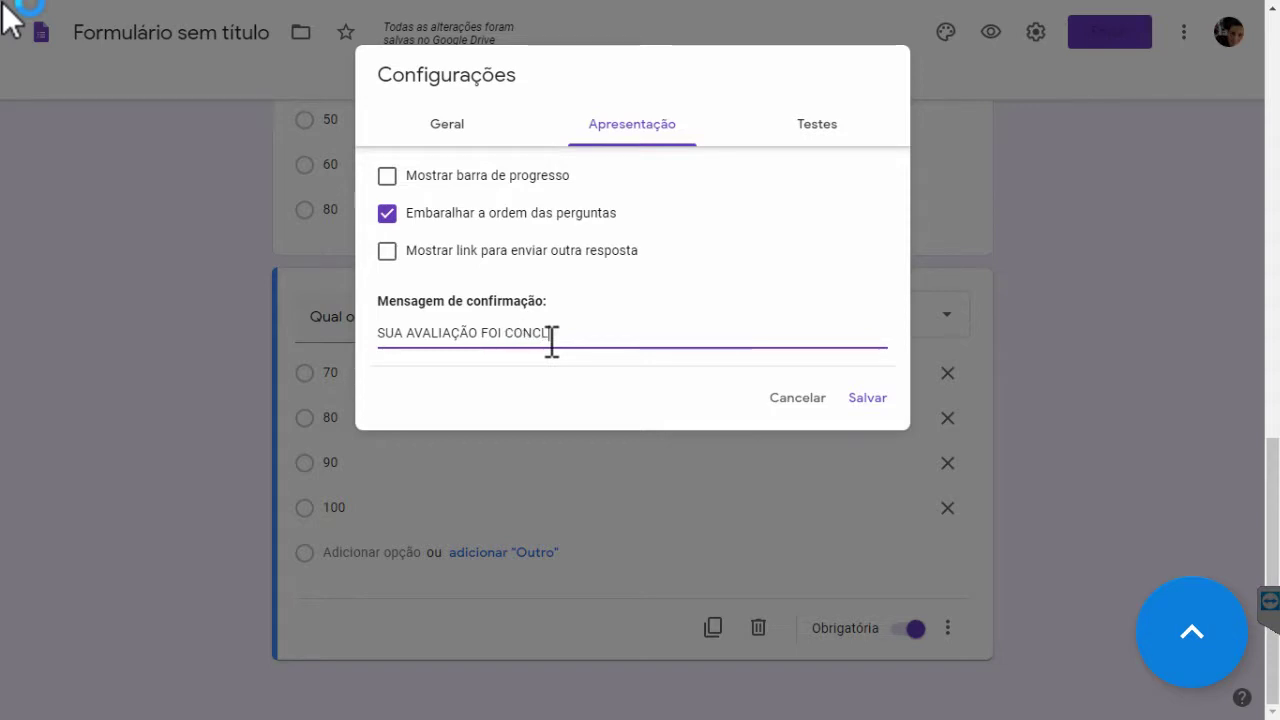
type("UÍDA")
left_click(515, 138)
left_click(620, 128)
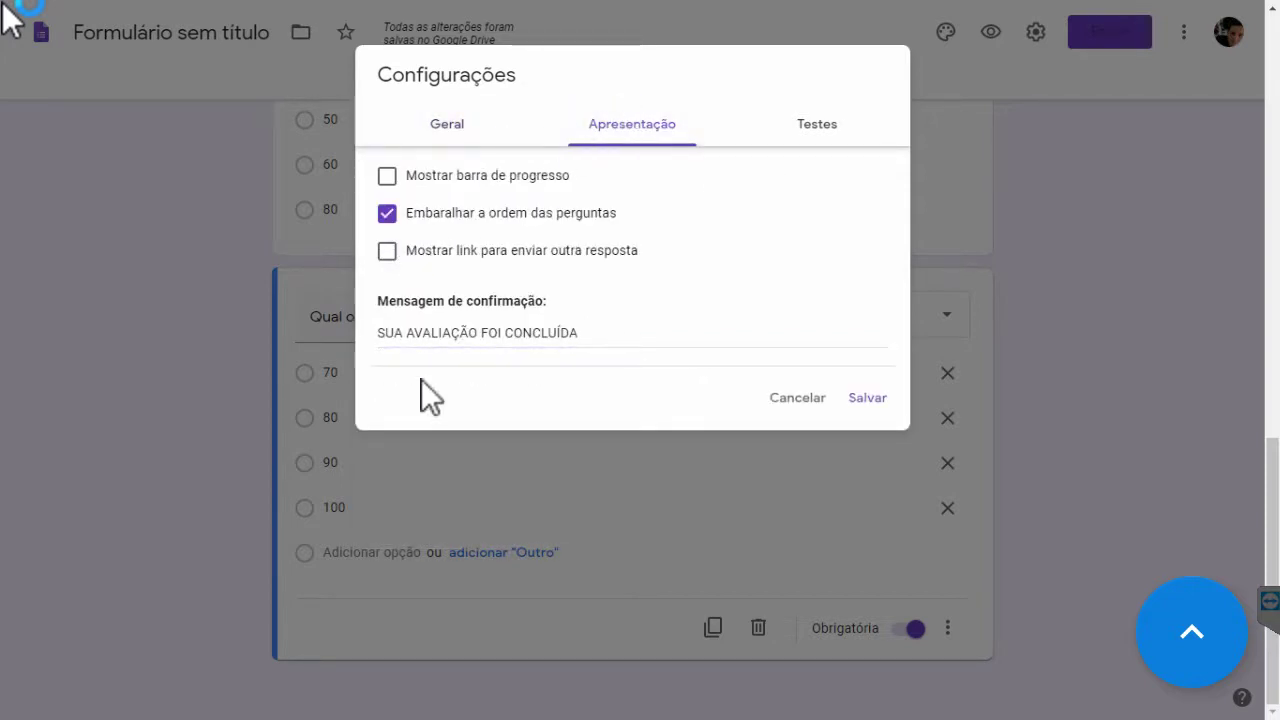
left_click(590, 335)
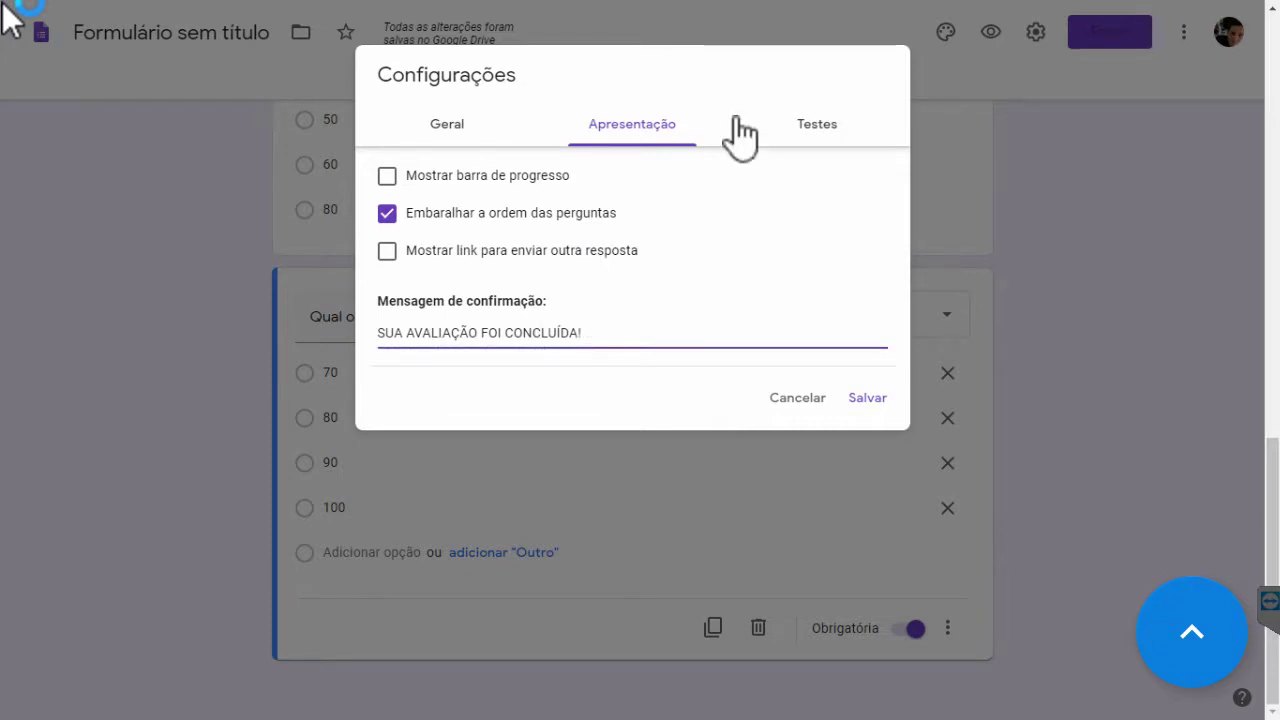
Step: Enable "Criar teste", hide "Perguntas erradas" and "Respostas corretas" from respondents while leaving "Valores" on, and save the settings
left_click(795, 135)
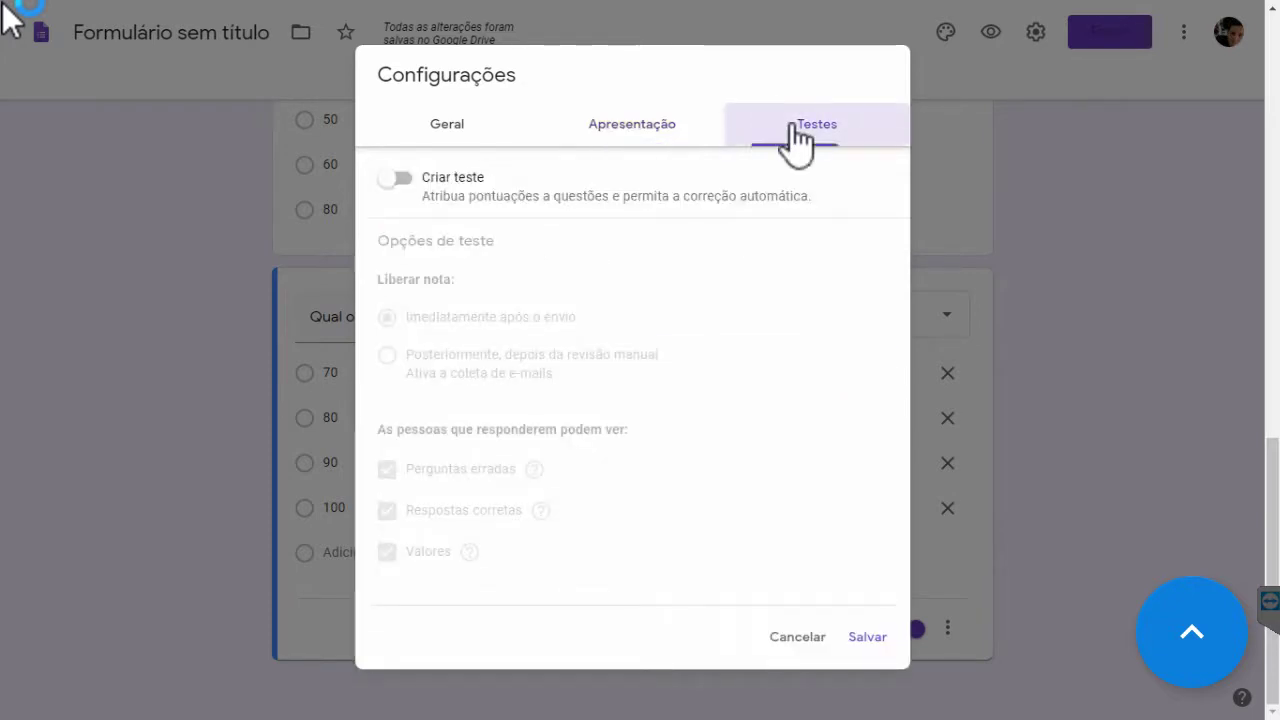
left_click(393, 185)
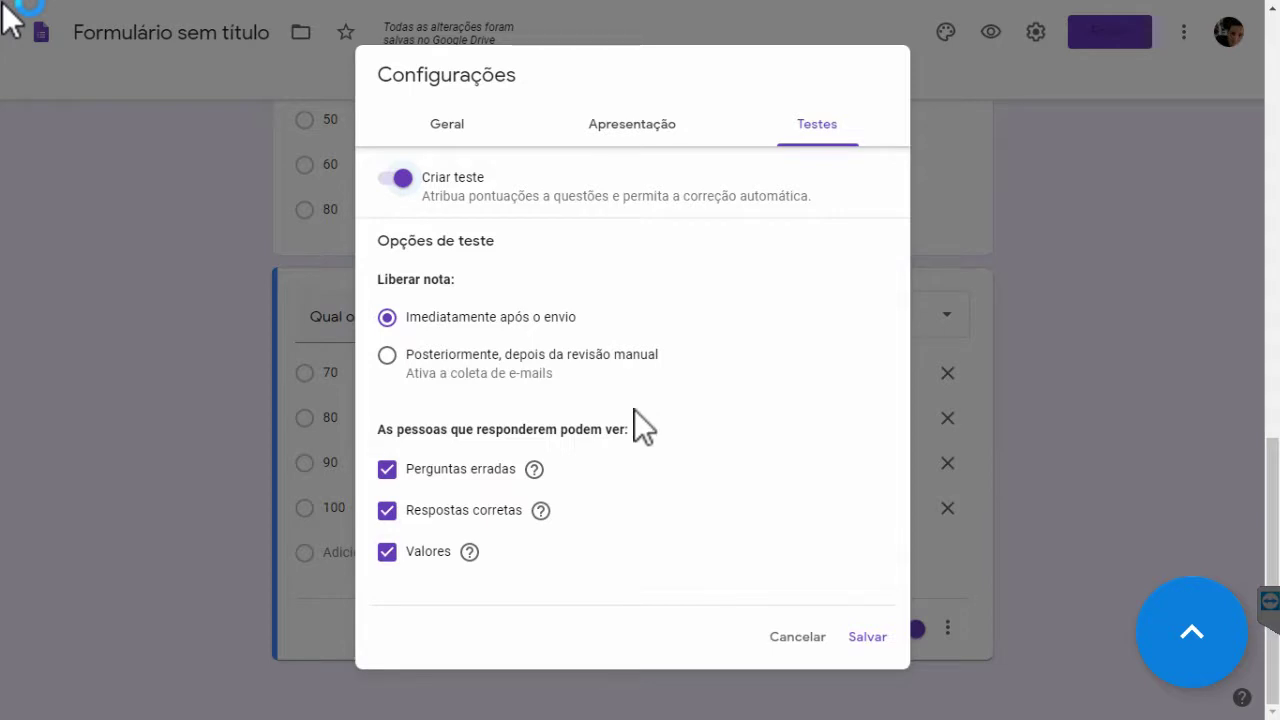
left_click(388, 470)
left_click(387, 510)
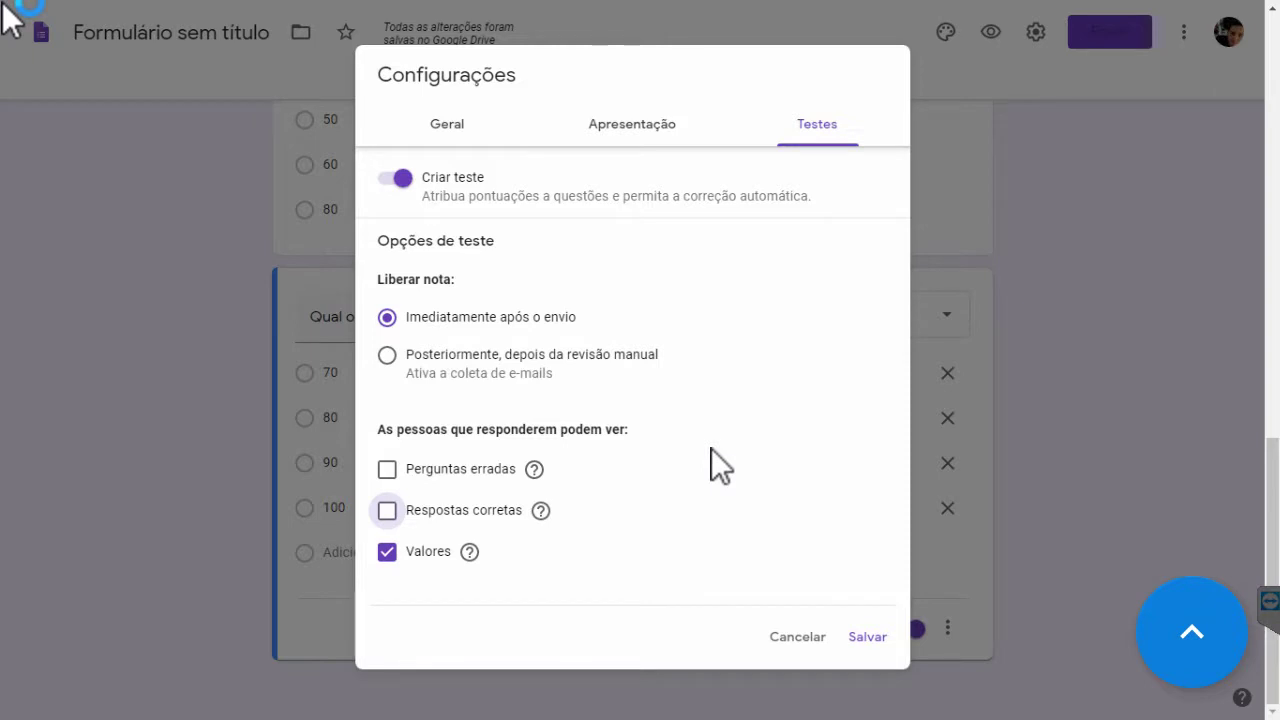
left_click(386, 553)
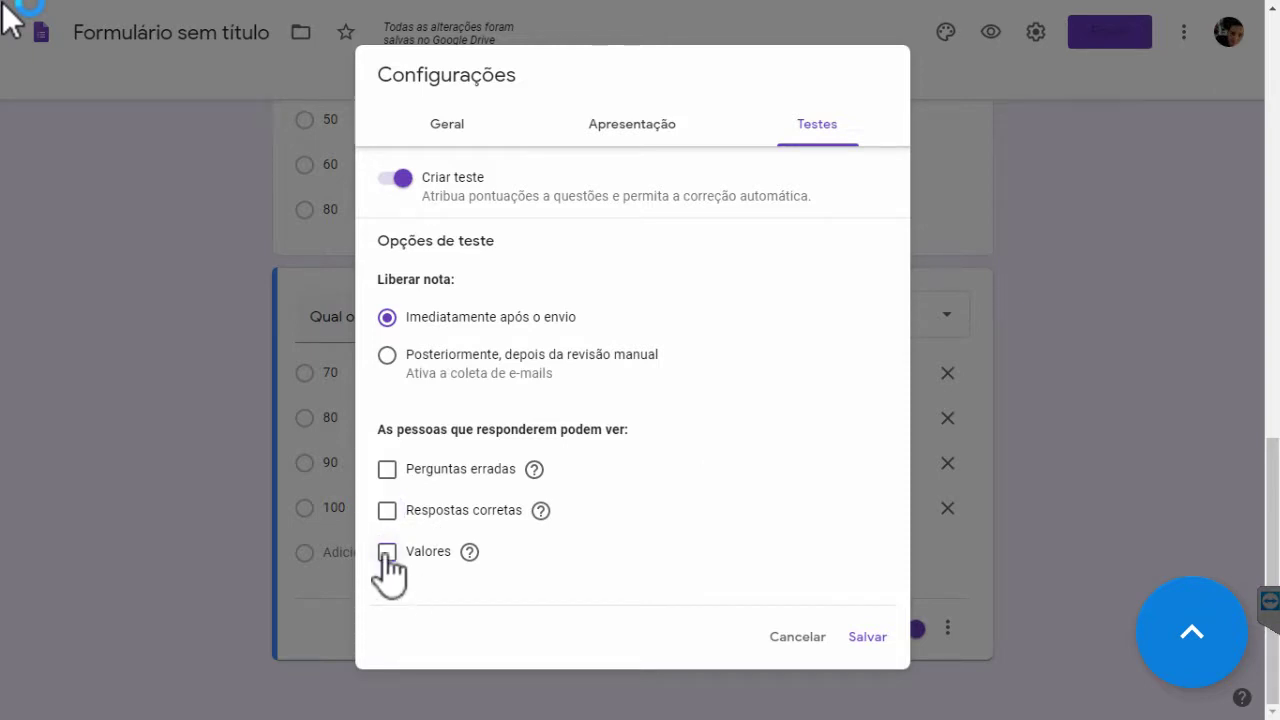
left_click(386, 553)
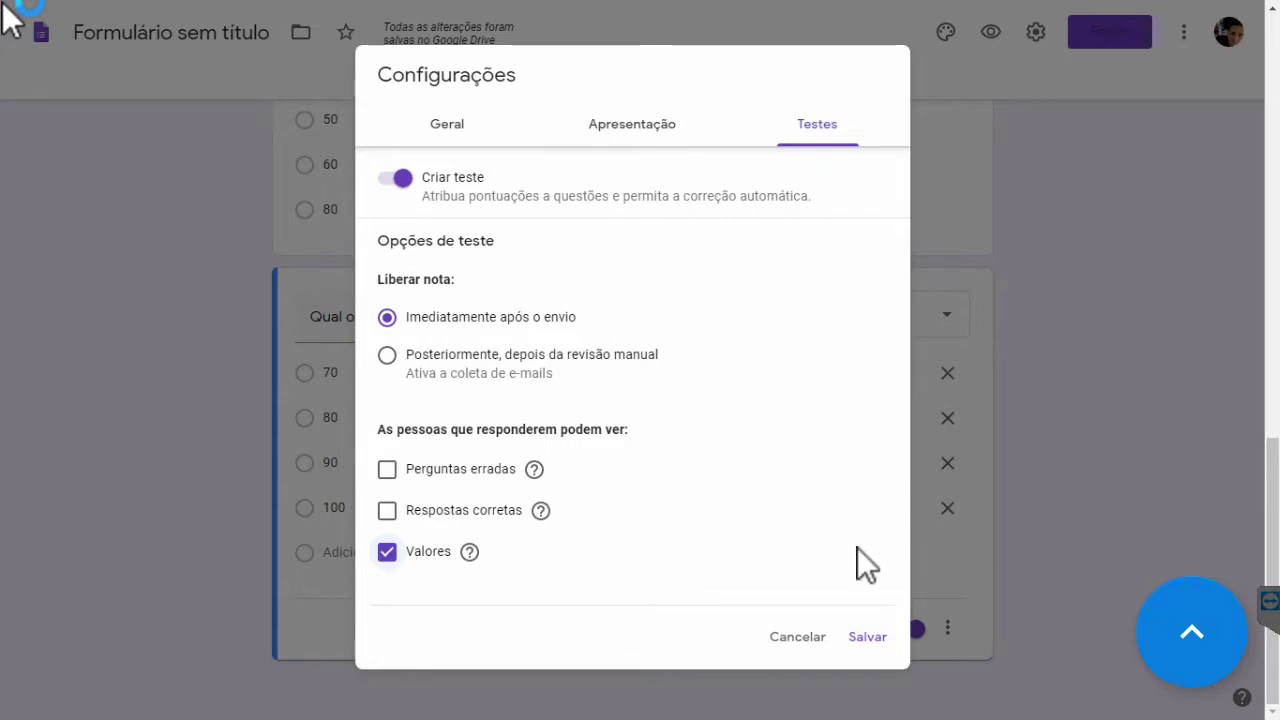
left_click(866, 637)
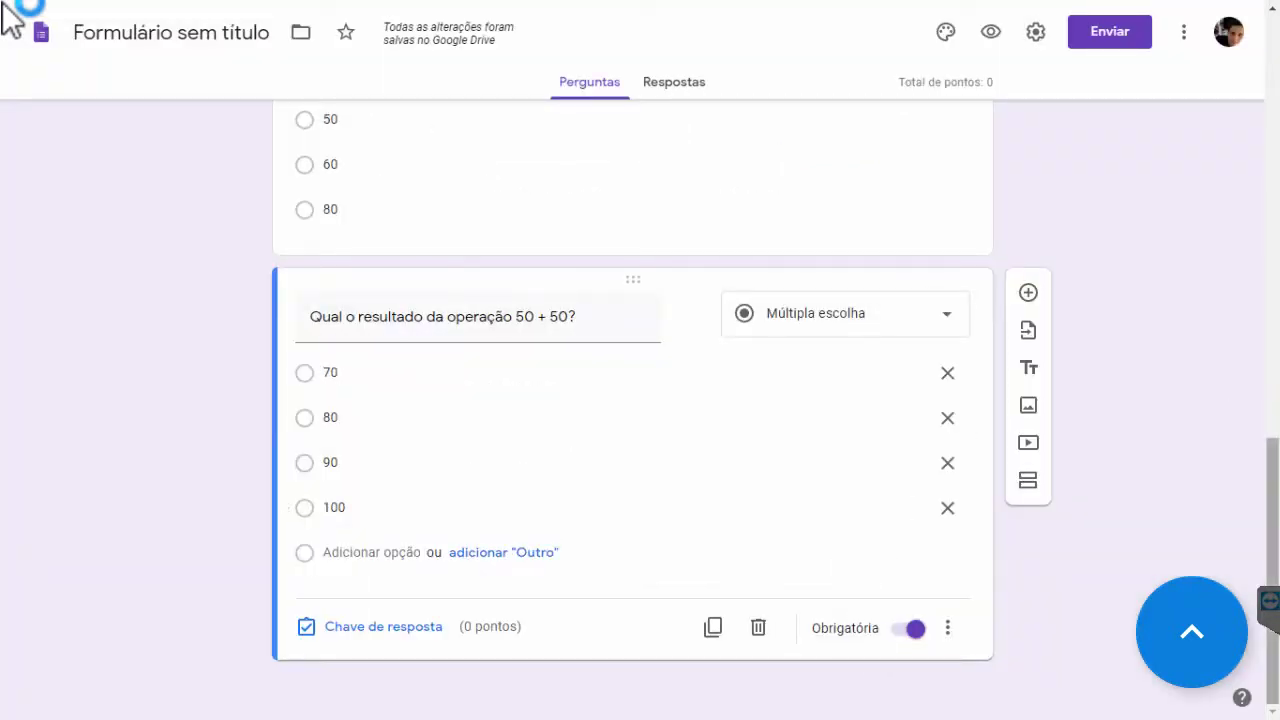
Step: In the answer key of the 4m square area question, mark "16 m²" as correct and enter 2,5 points
left_click_drag(1274, 473, 1274, 159)
scroll(10, 16, "down", 1)
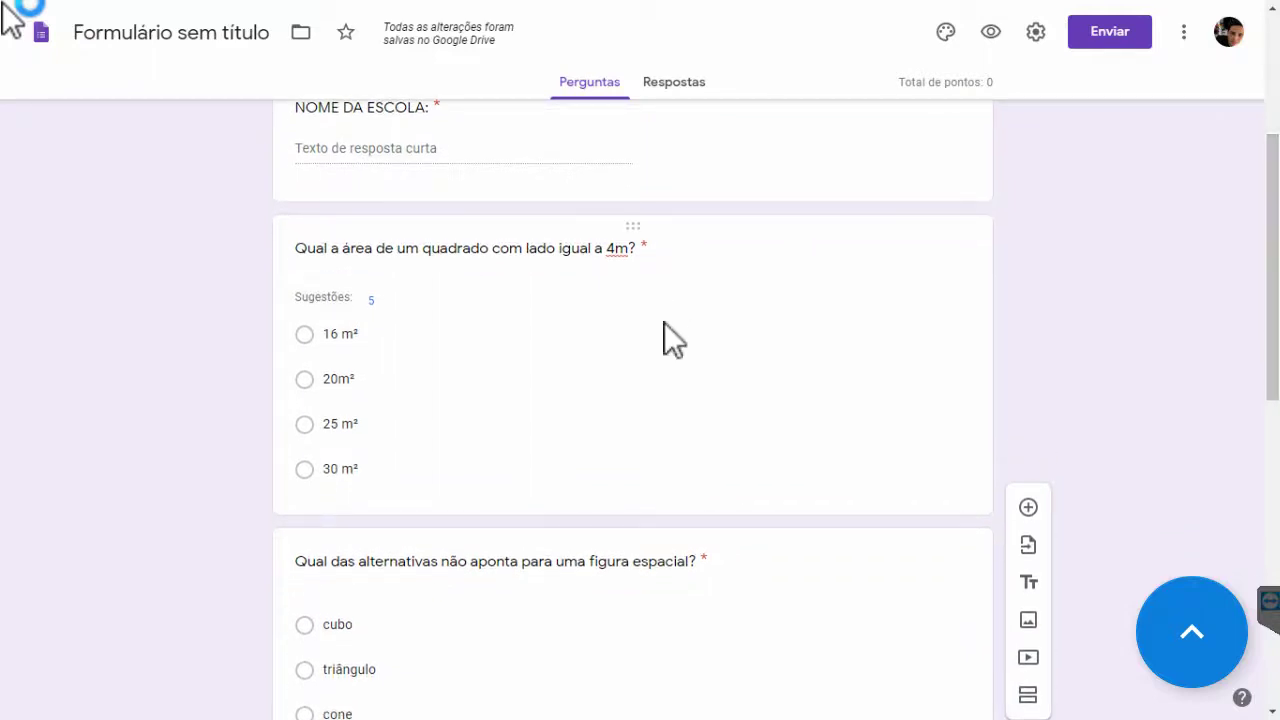
left_click(726, 322)
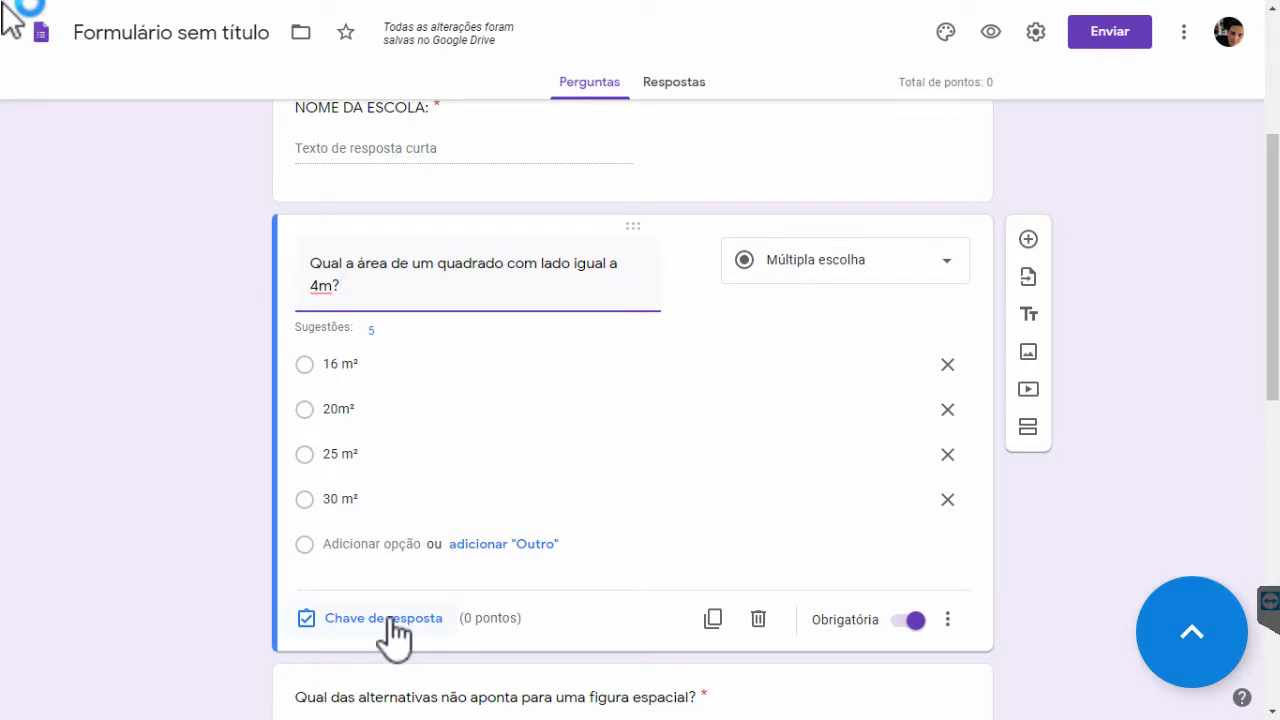
left_click(392, 618)
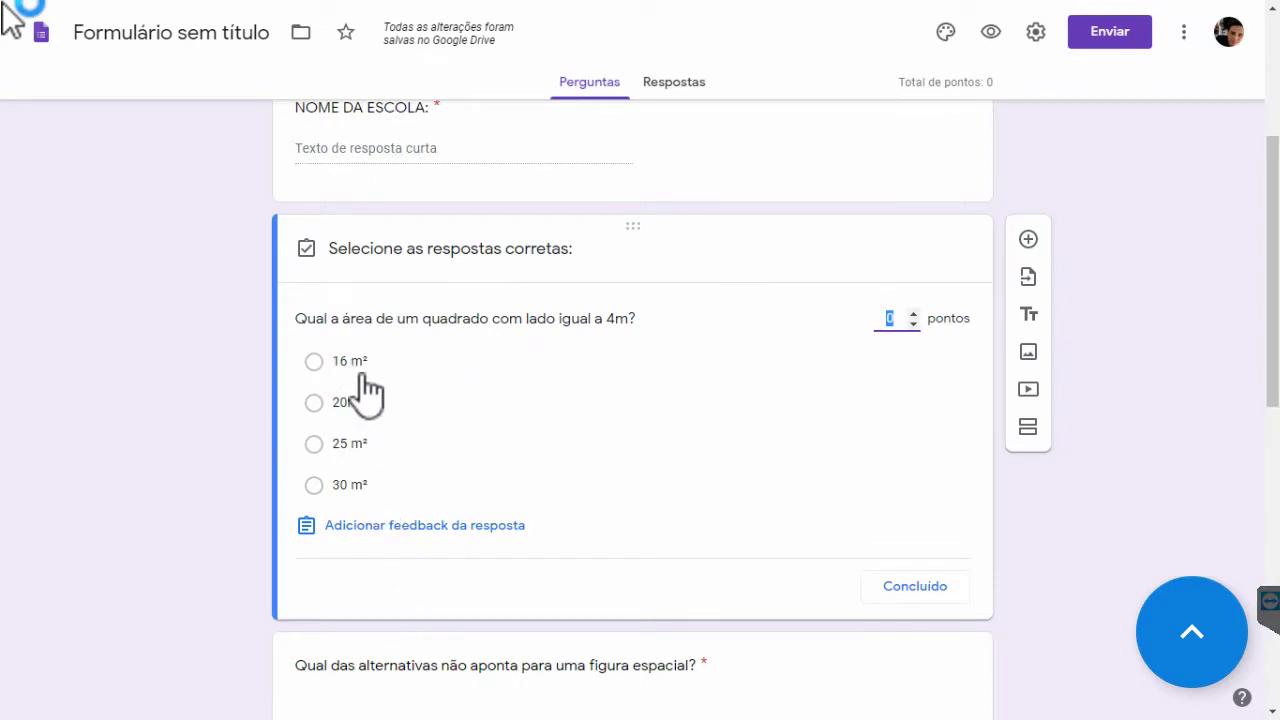
left_click(314, 361)
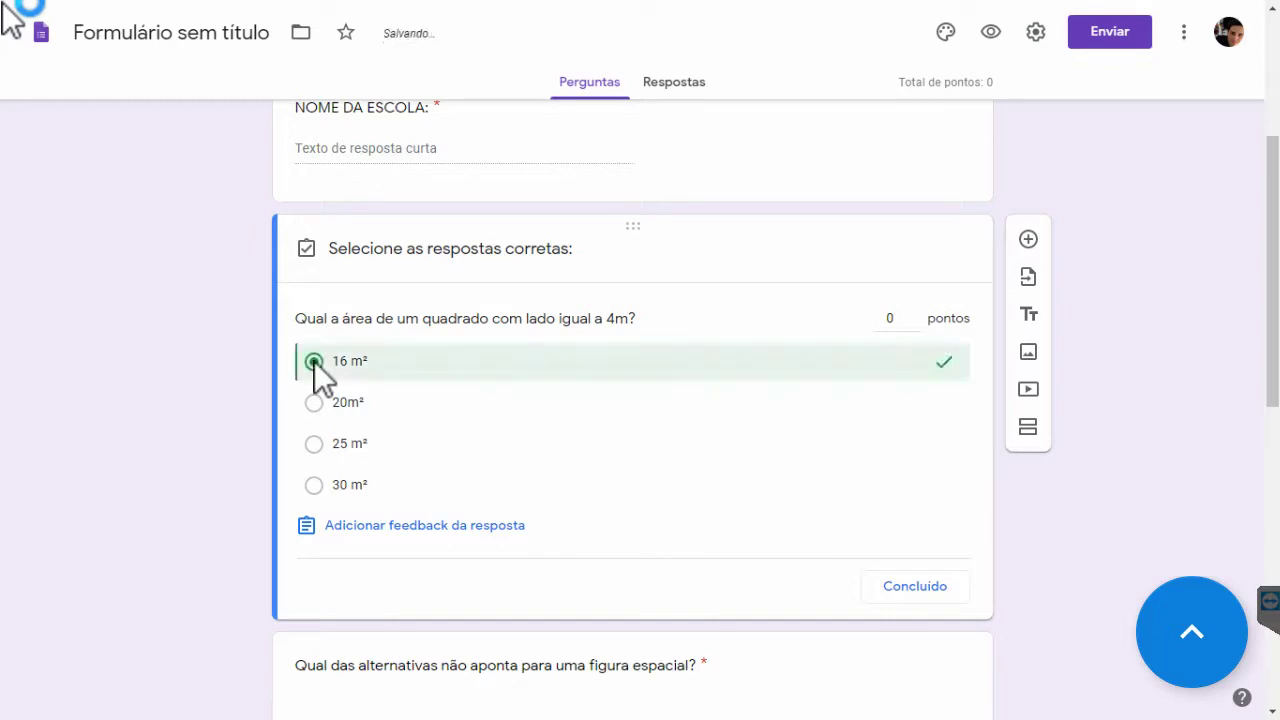
left_click(897, 320)
key("BackSpace")
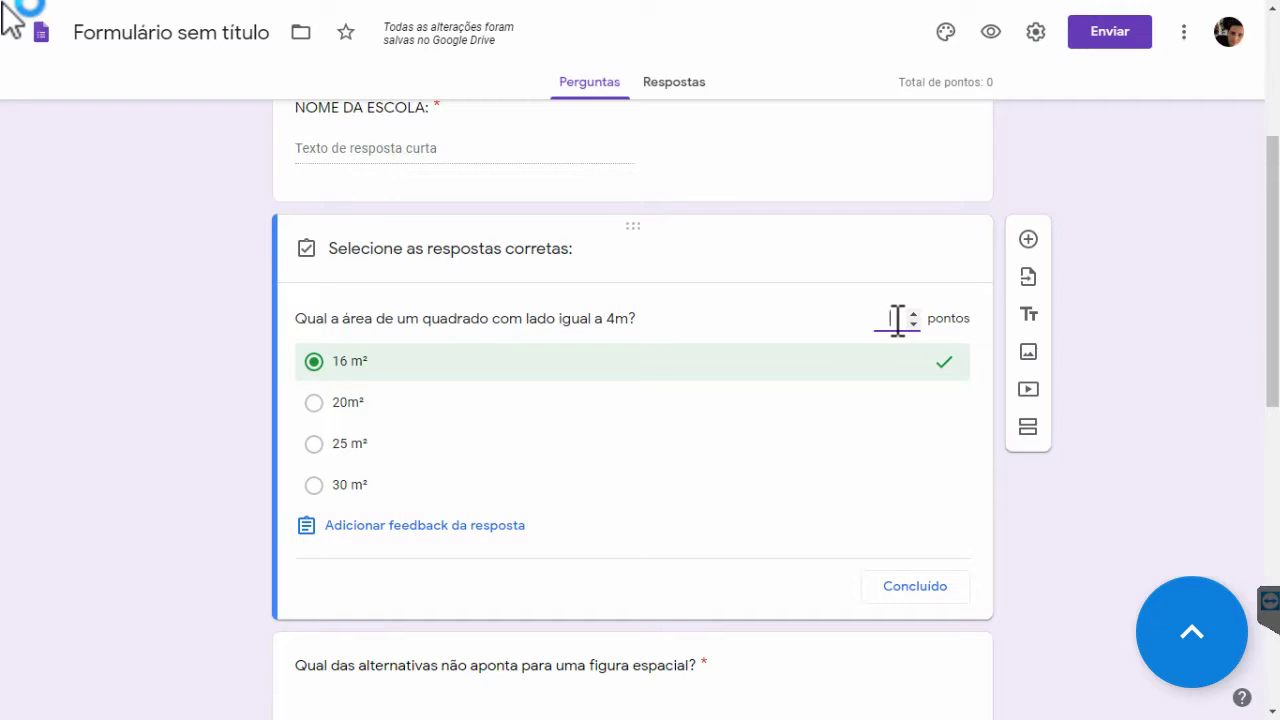
type("2,5")
left_click(914, 588)
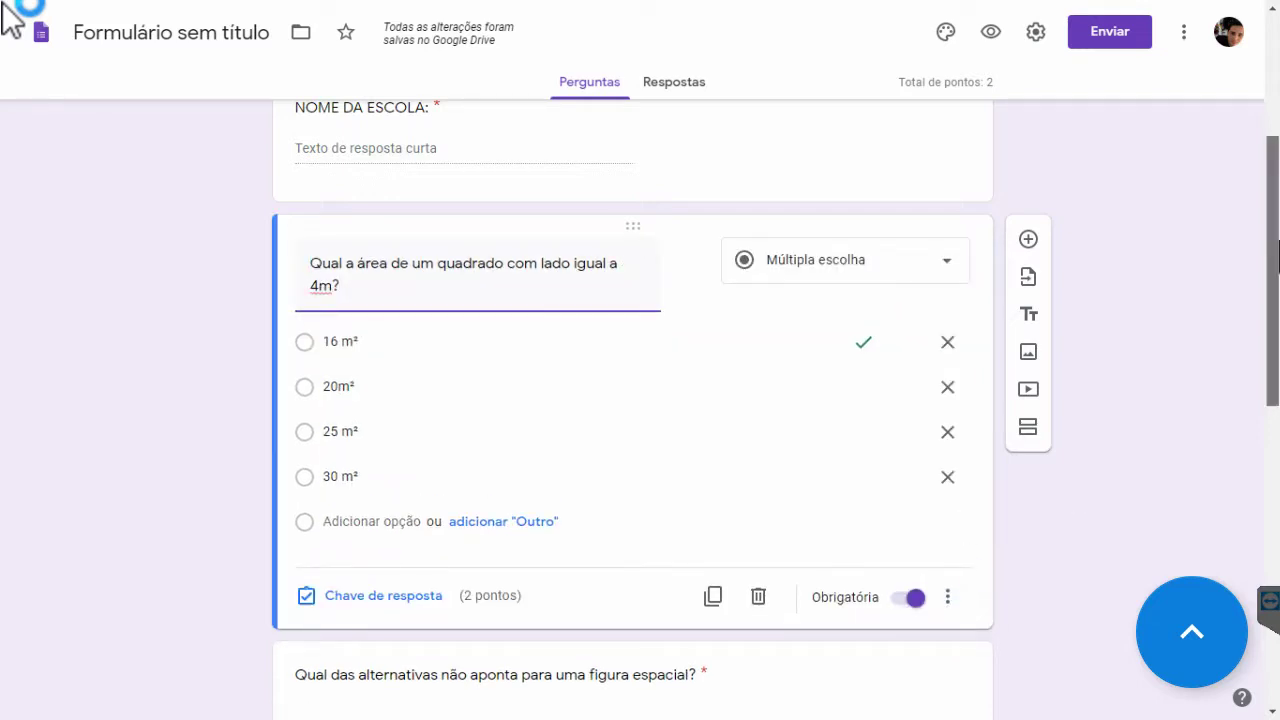
Step: In the answer key of the "figura espacial" question, mark "triângulo" as correct and enter 2,5 points
scroll(1274, 300, "down", 1)
scroll(640, 420, "down", 2)
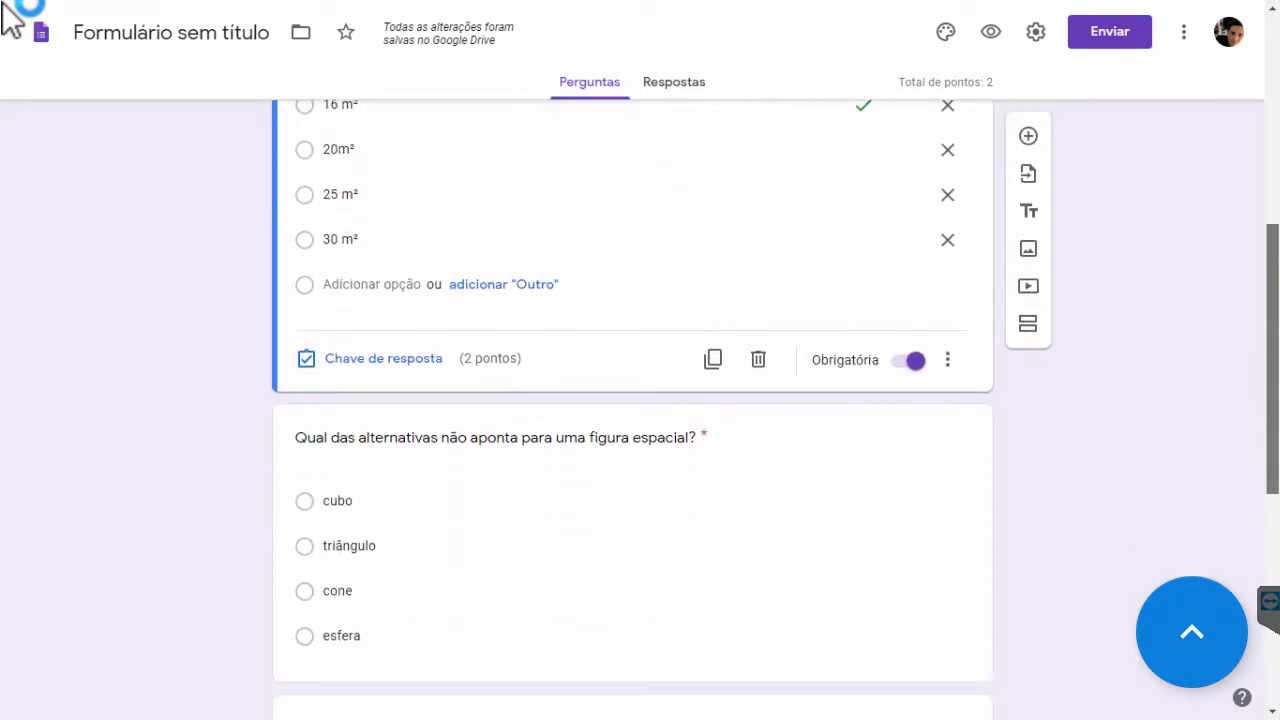
scroll(1274, 251, "up", 3)
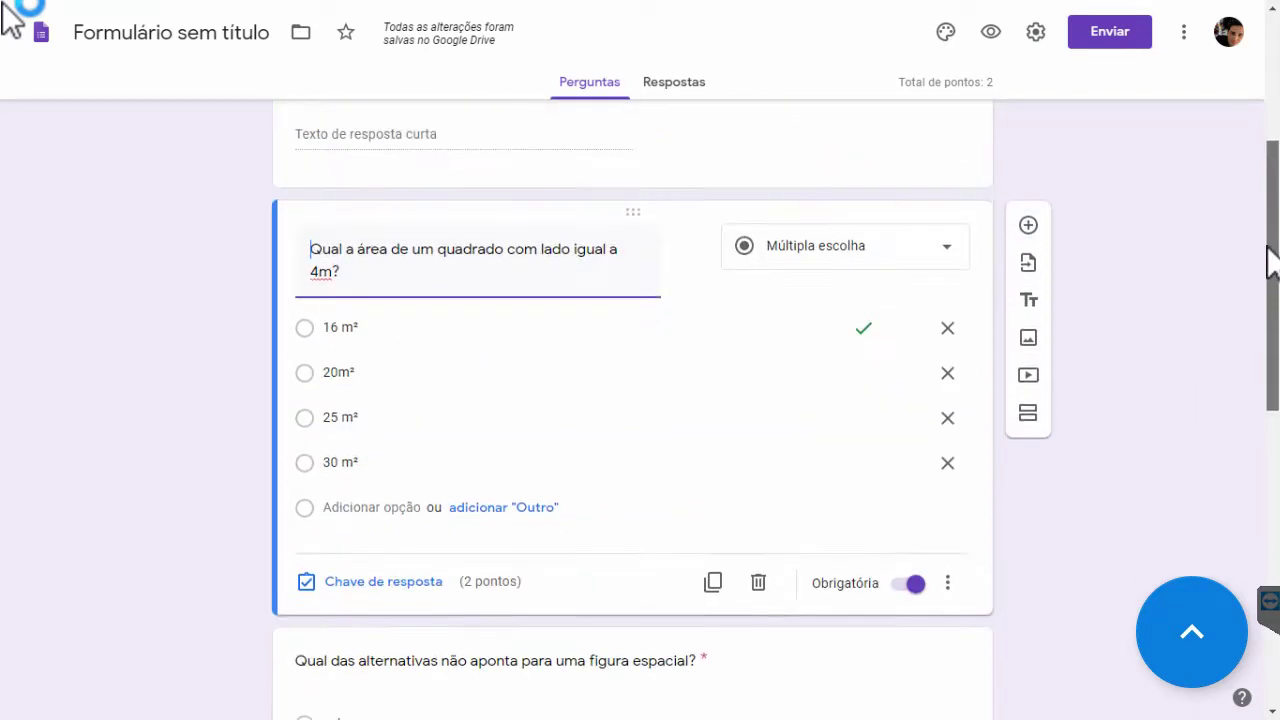
scroll(1270, 262, "down", 3)
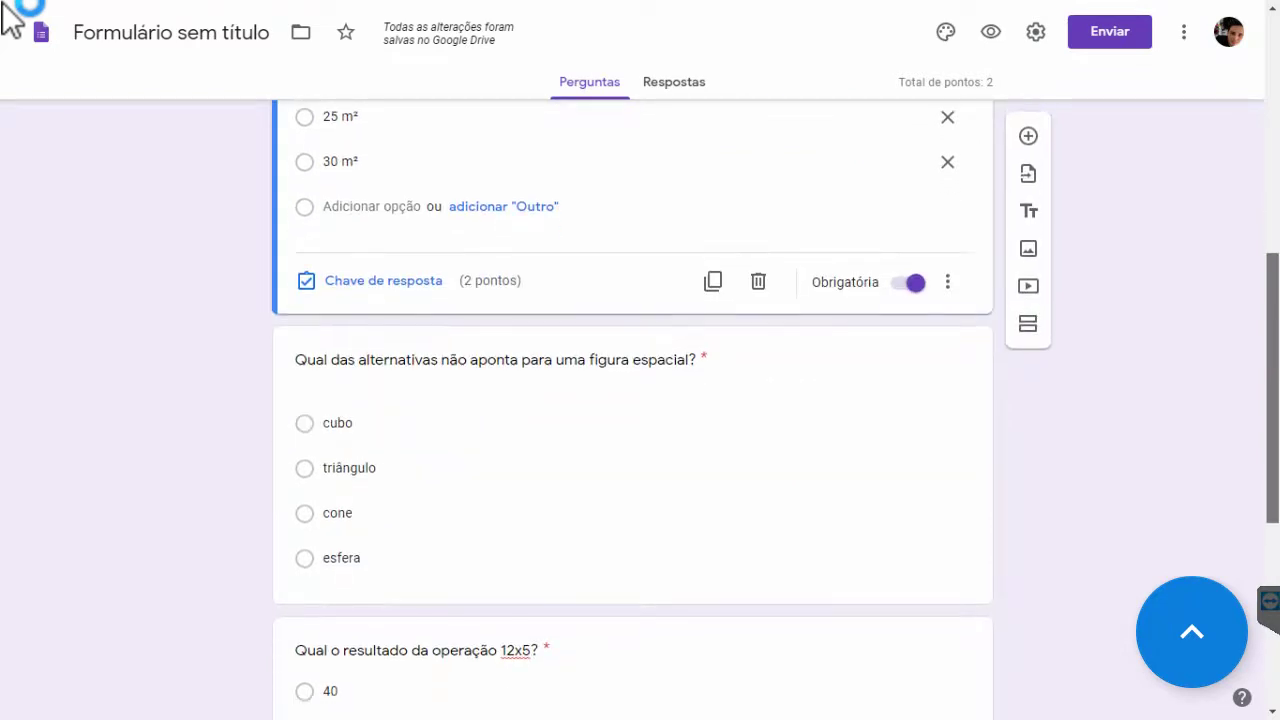
scroll(1270, 300, "down", 1)
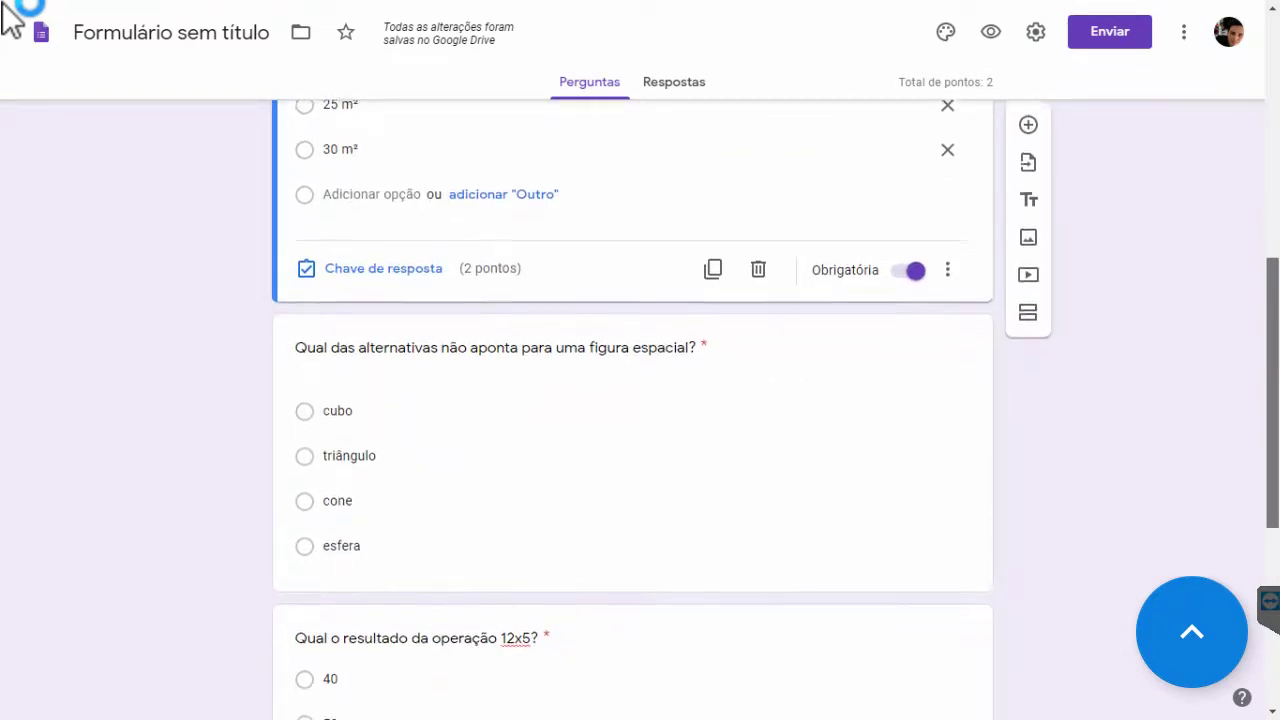
left_click(920, 355)
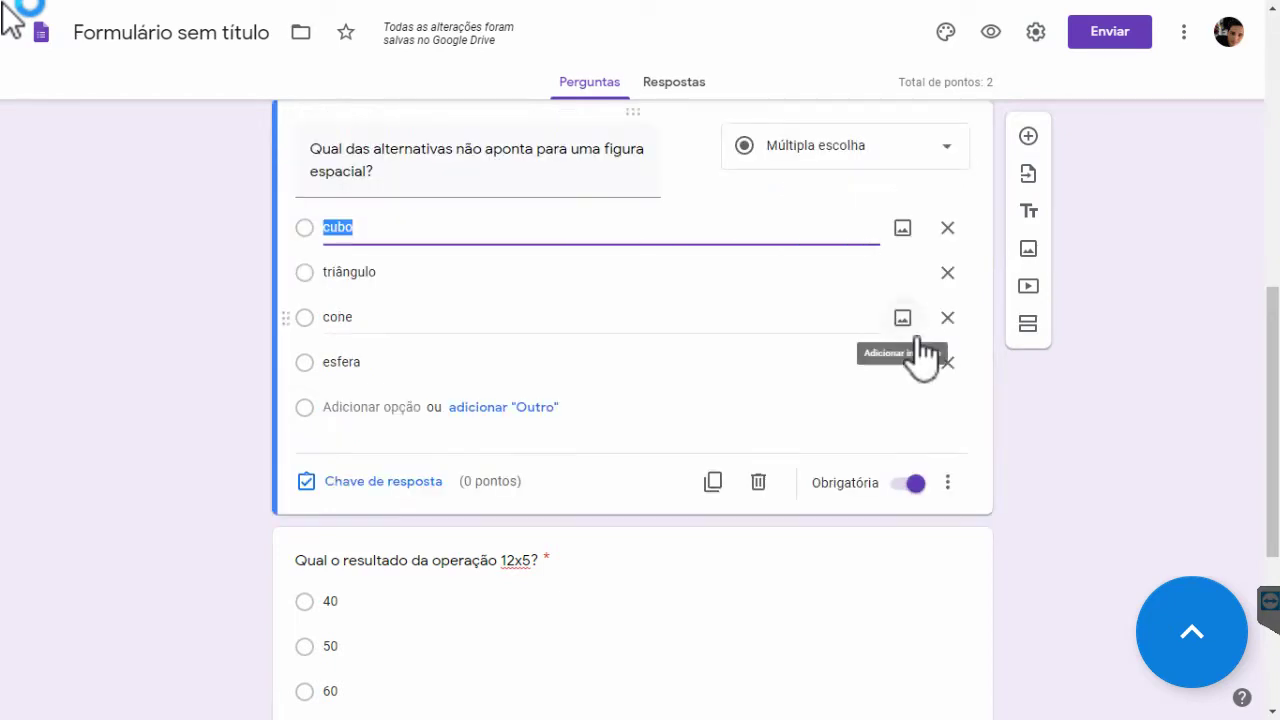
left_click(362, 481)
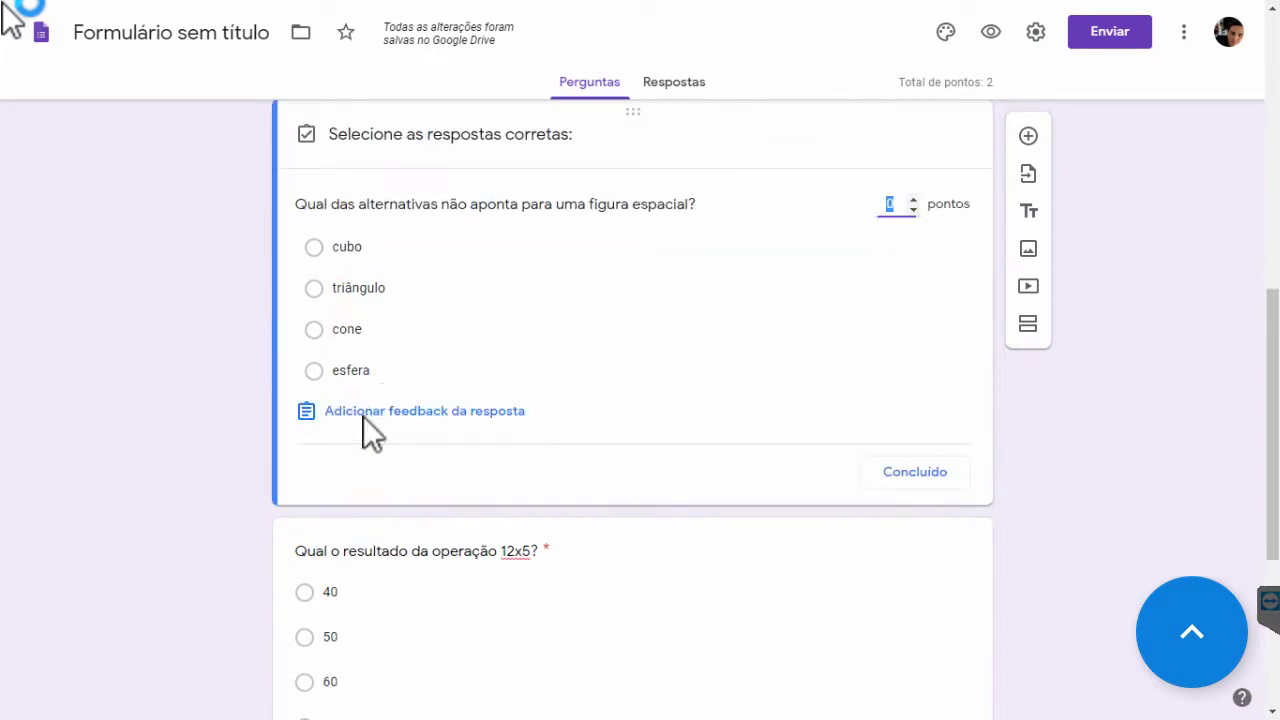
left_click(314, 290)
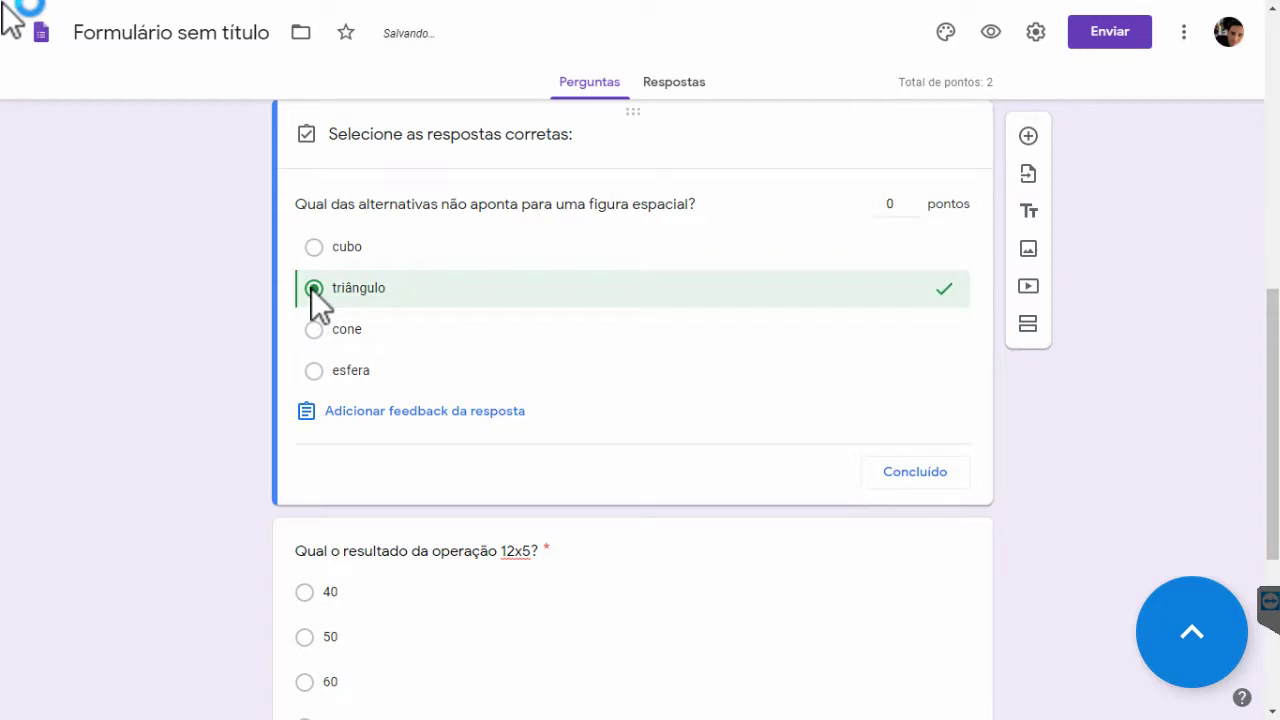
left_click(894, 203)
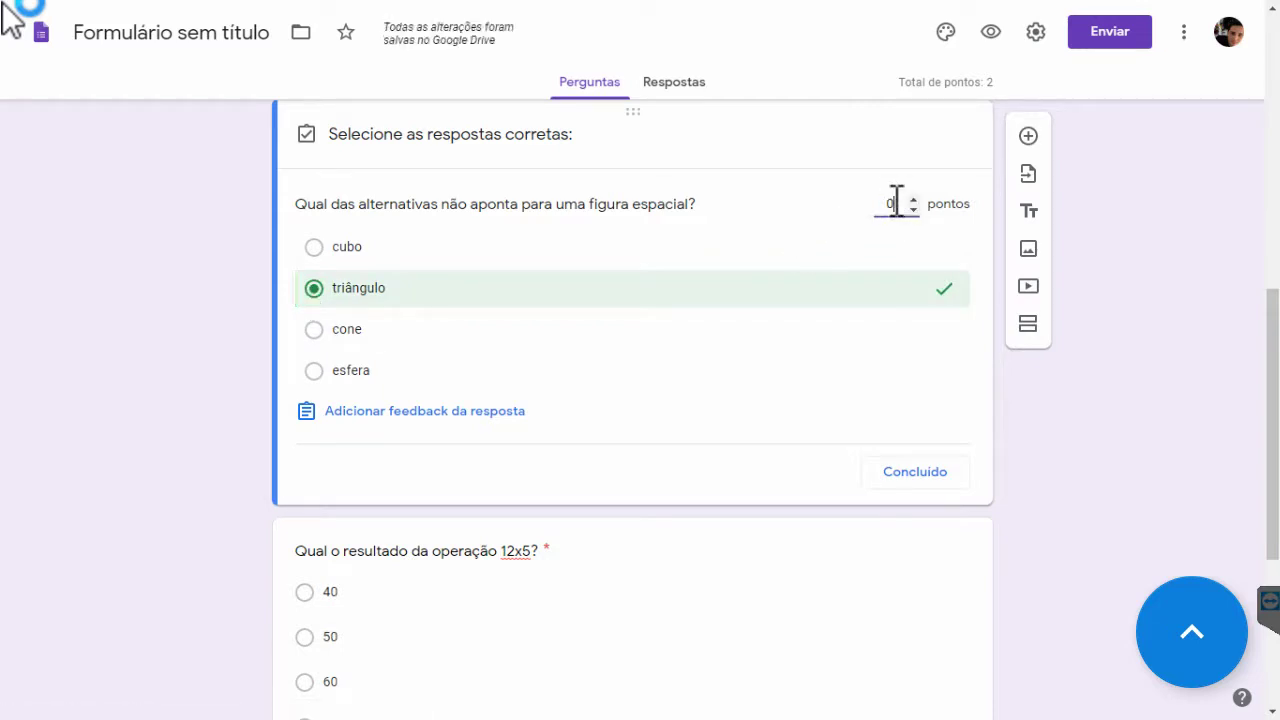
key("BackSpace")
type("2")
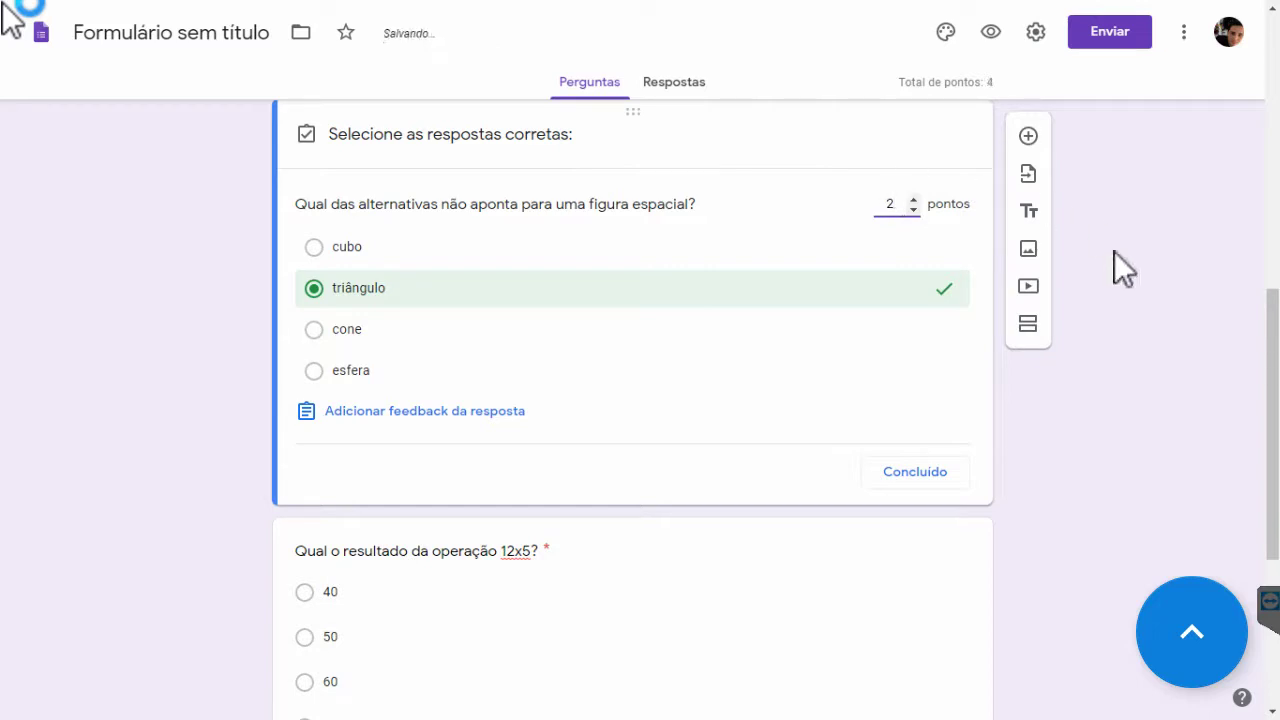
type(",5")
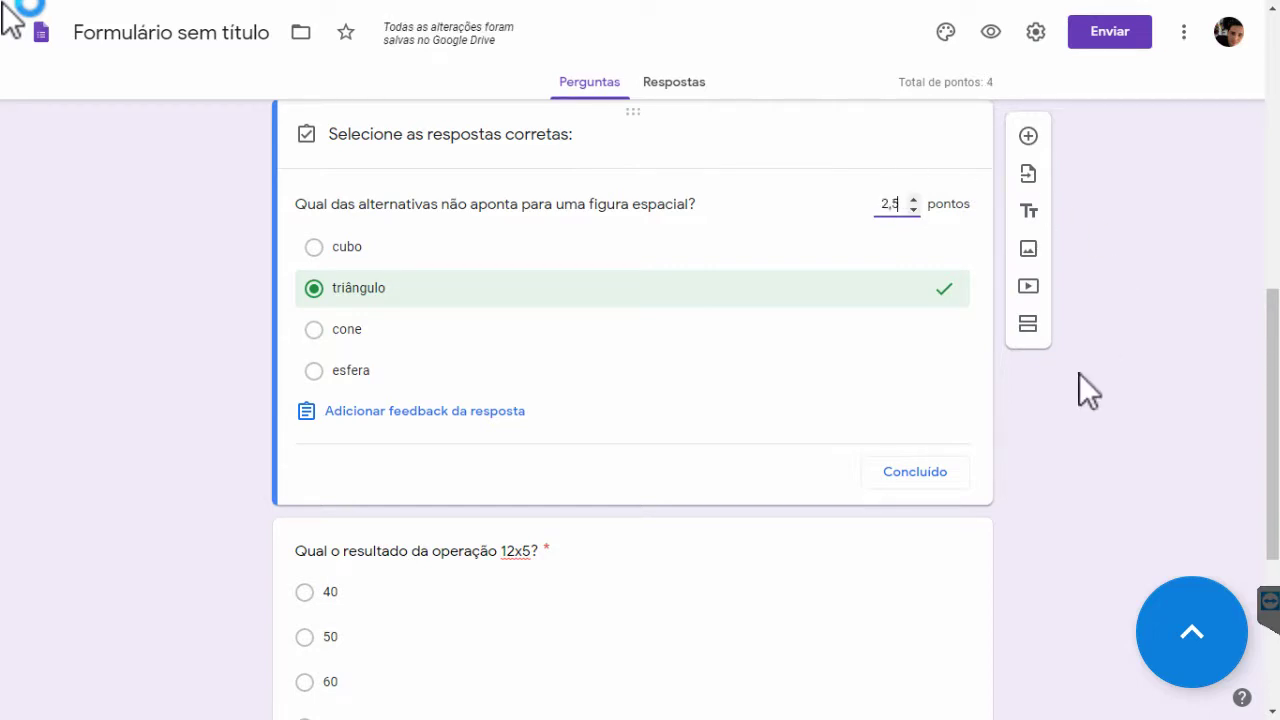
left_click(916, 477)
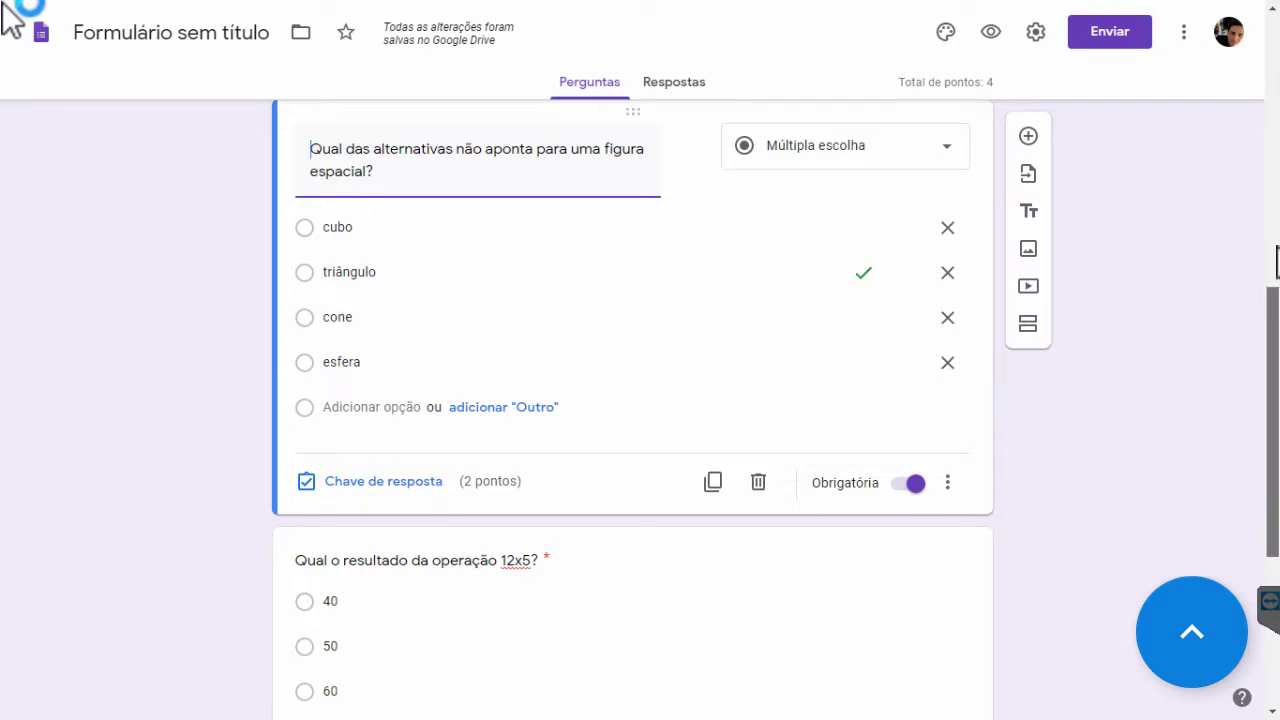
Step: Reopen the answer key of the "figura espacial" question and set its score to 25 points
left_click_drag(1272, 352, 1272, 315)
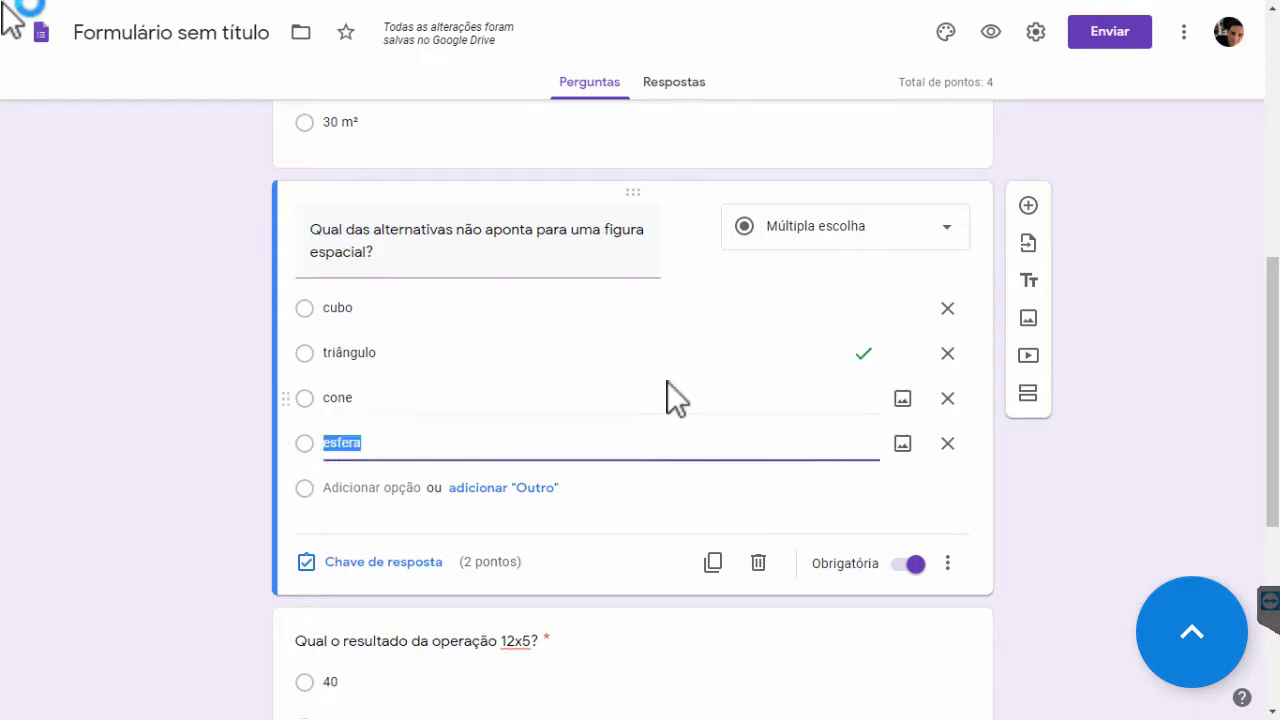
left_click(750, 386)
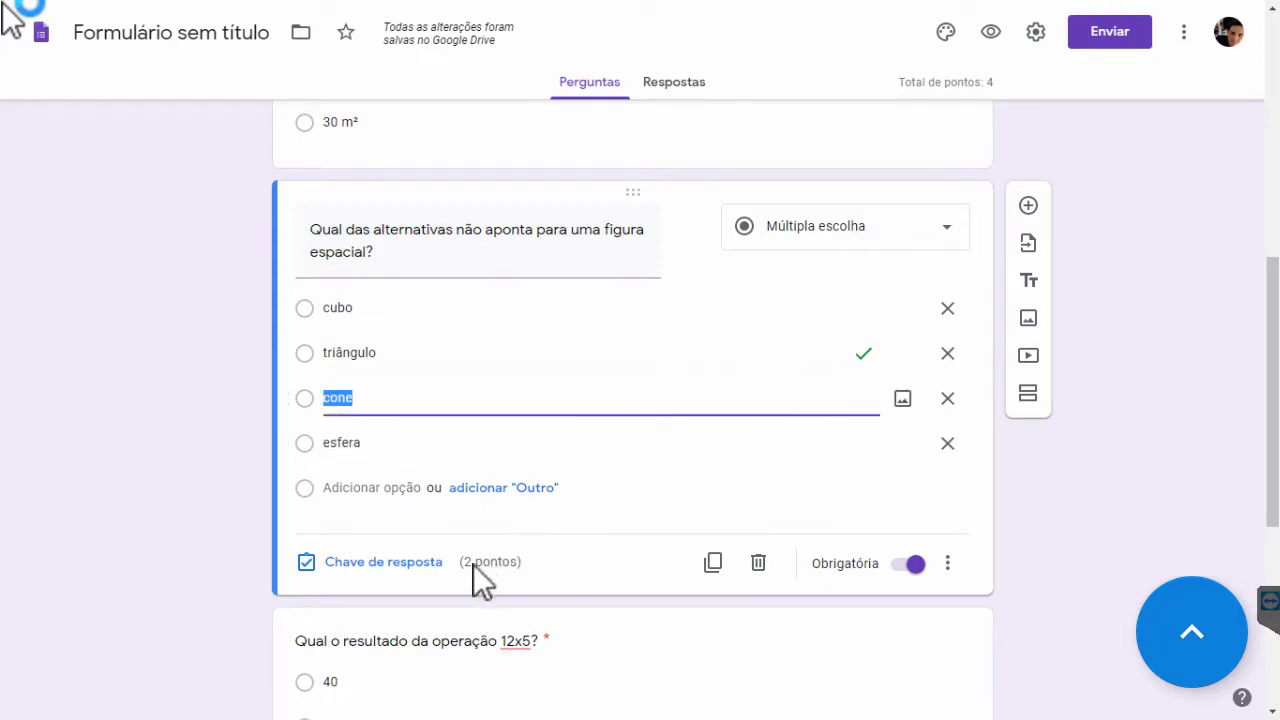
left_click(402, 565)
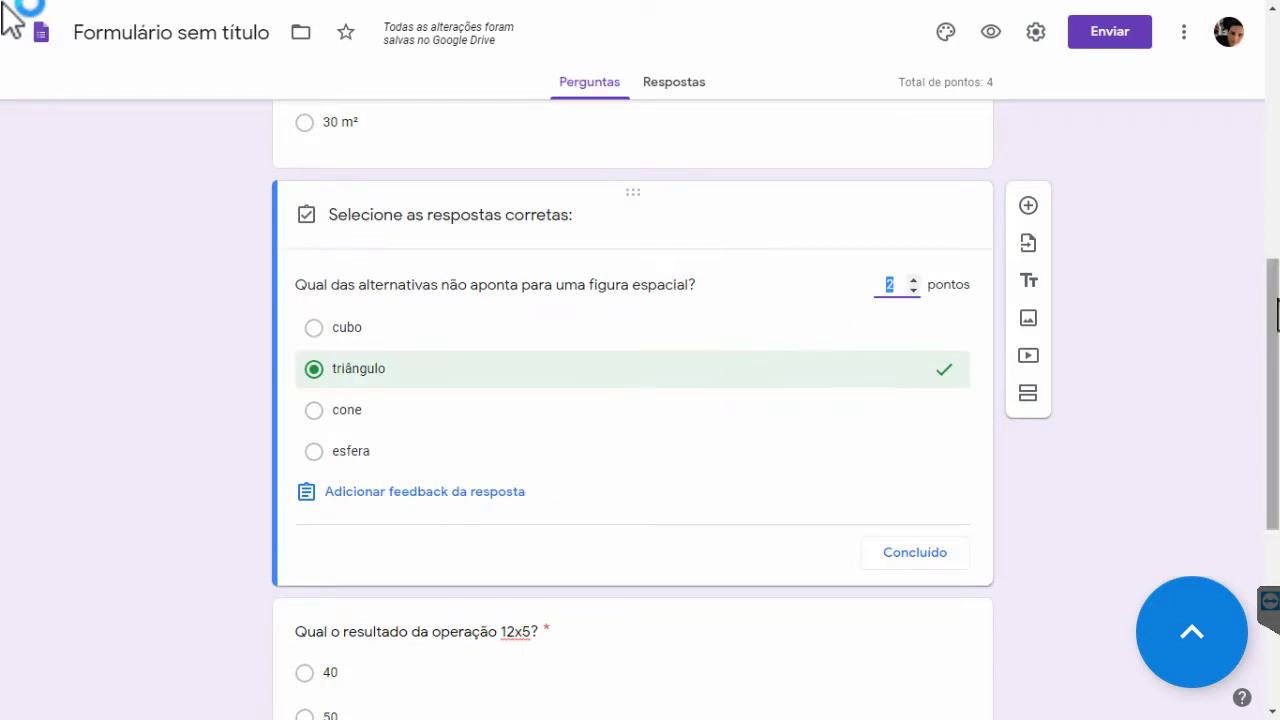
scroll(1274, 305, "up", 1)
scroll(1274, 305, "up", 2)
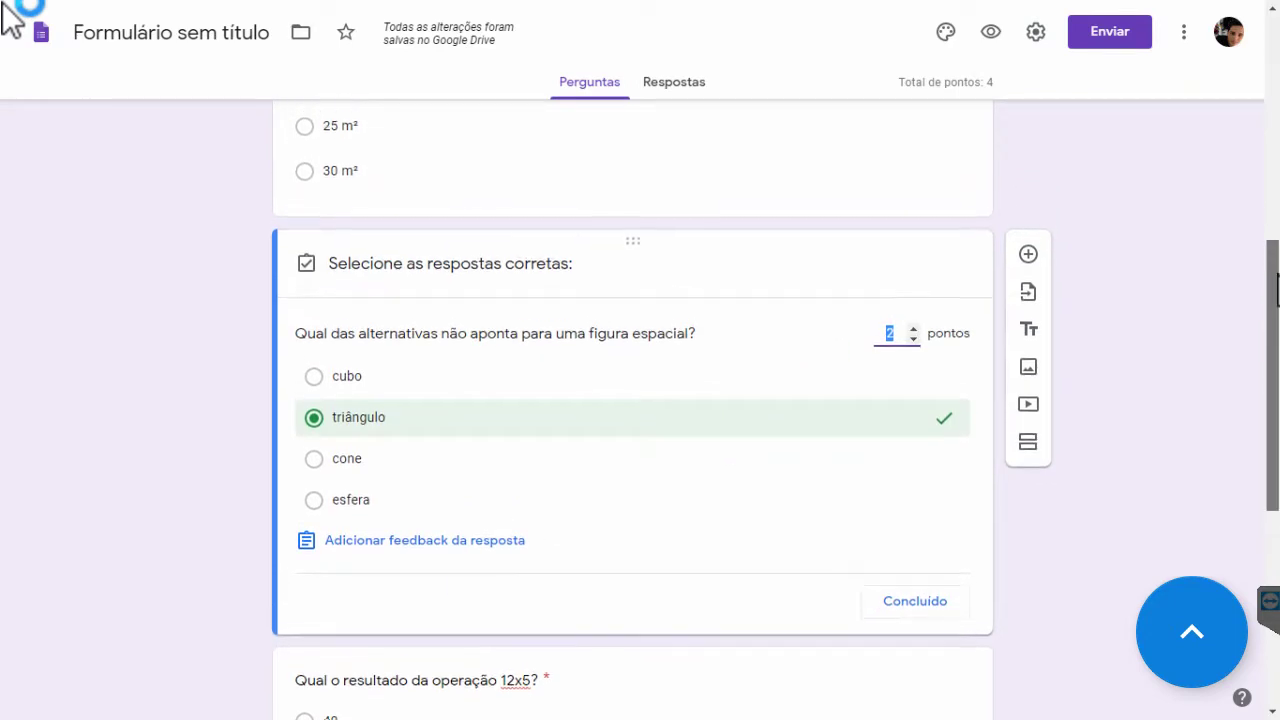
type("25")
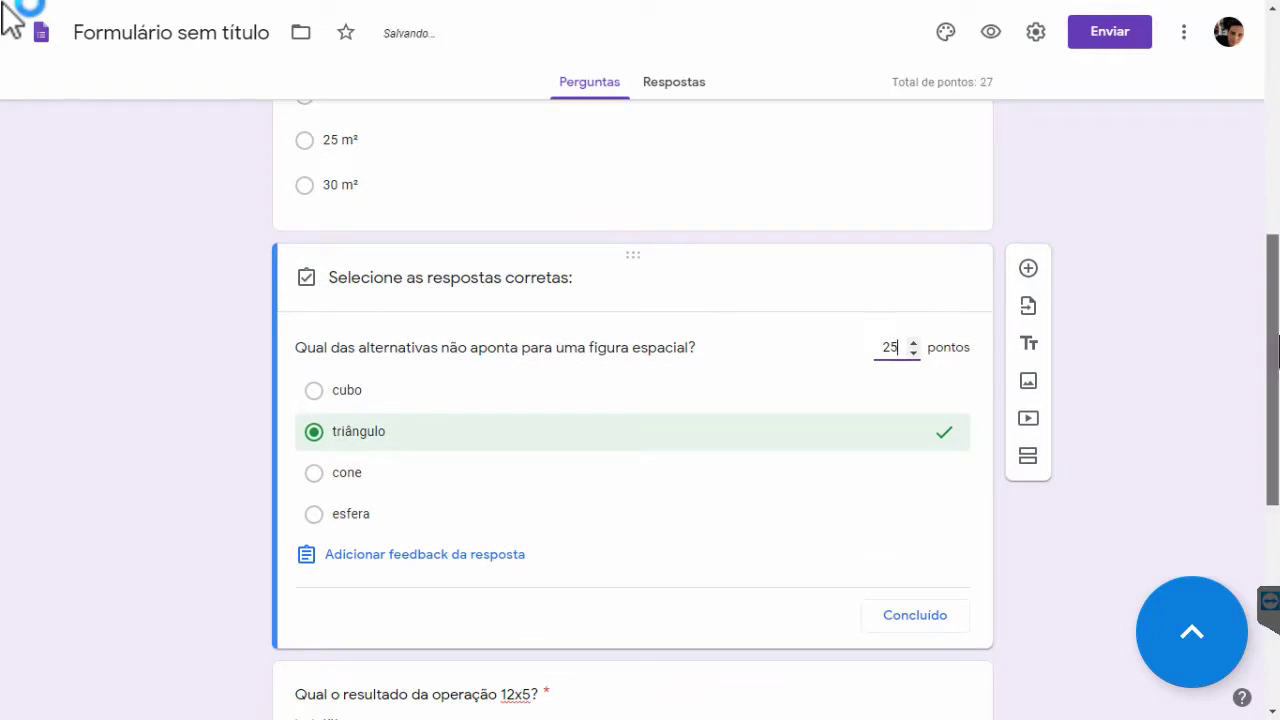
scroll(1274, 345, "up", 2)
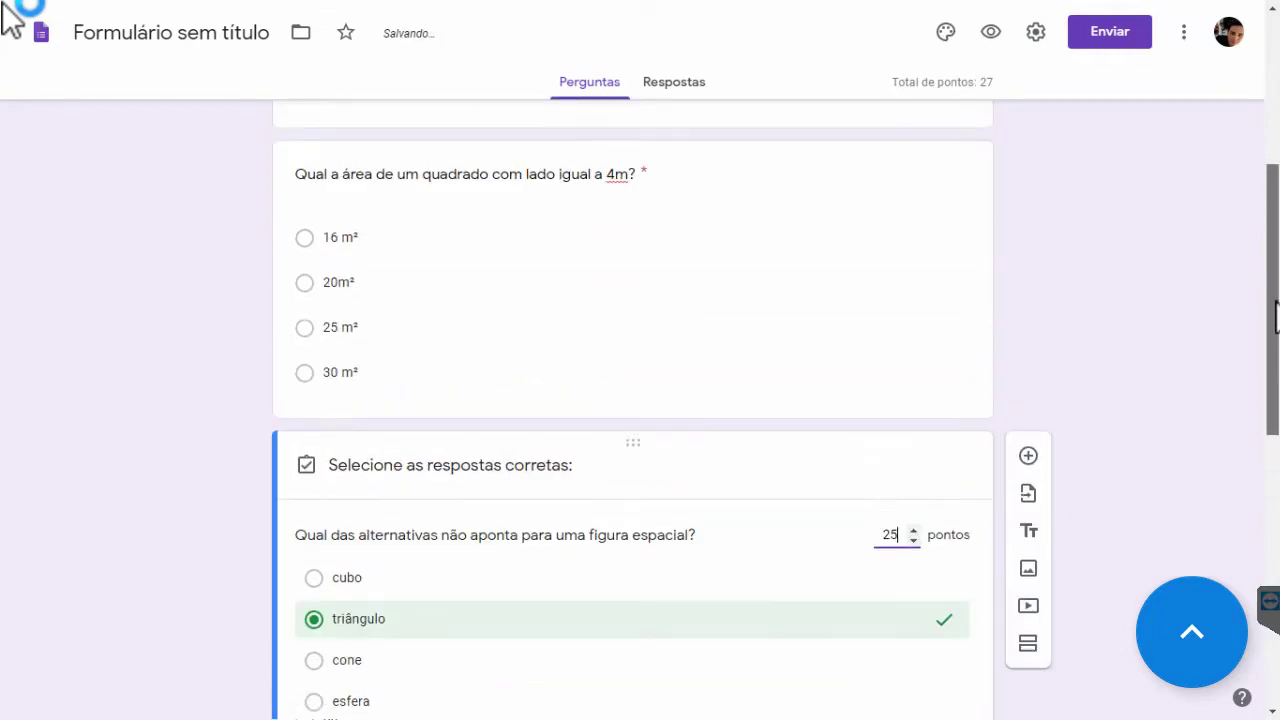
Step: Reopen the answer key of the 4m square area question and set its score to 25 points
left_click(683, 348)
left_click(403, 530)
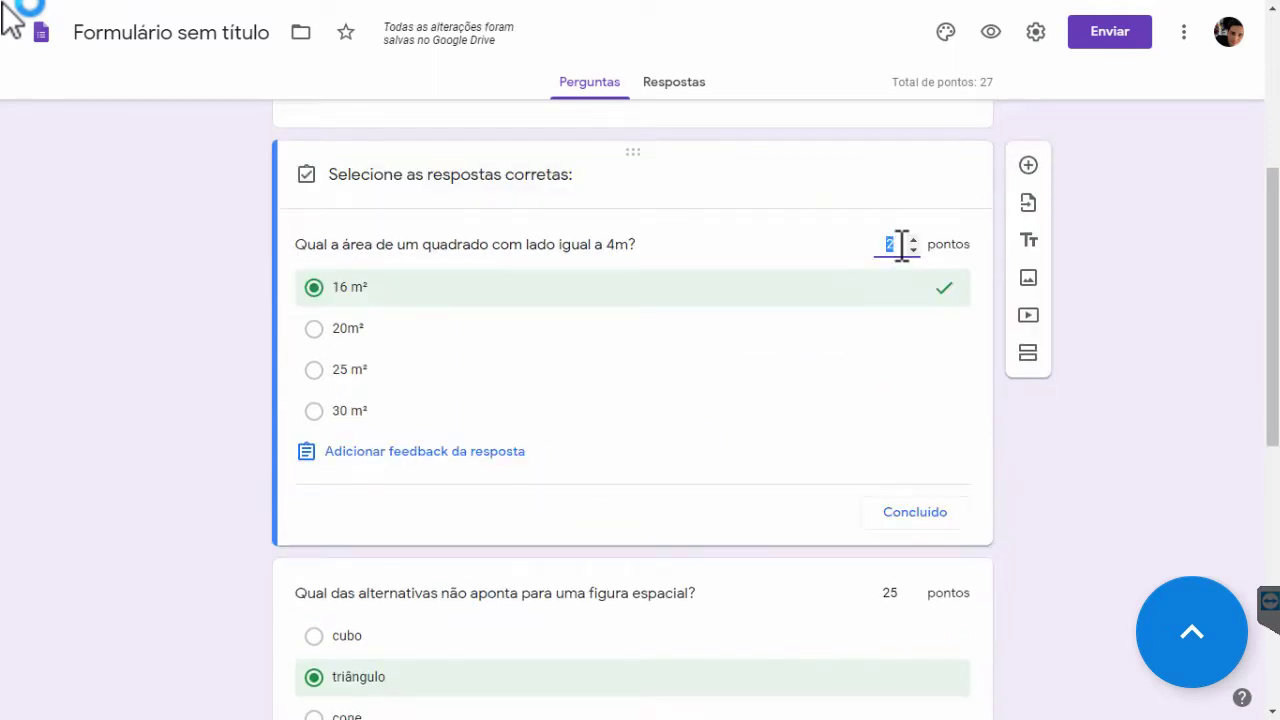
type("25")
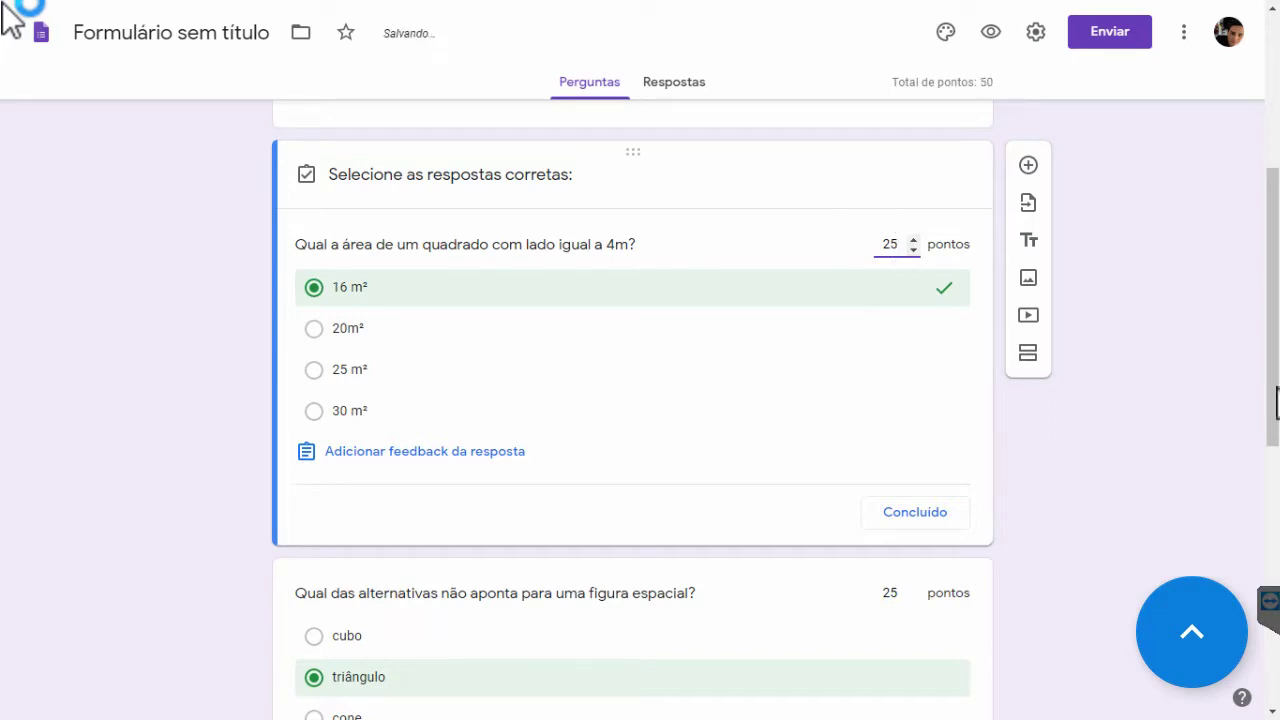
left_click(904, 510)
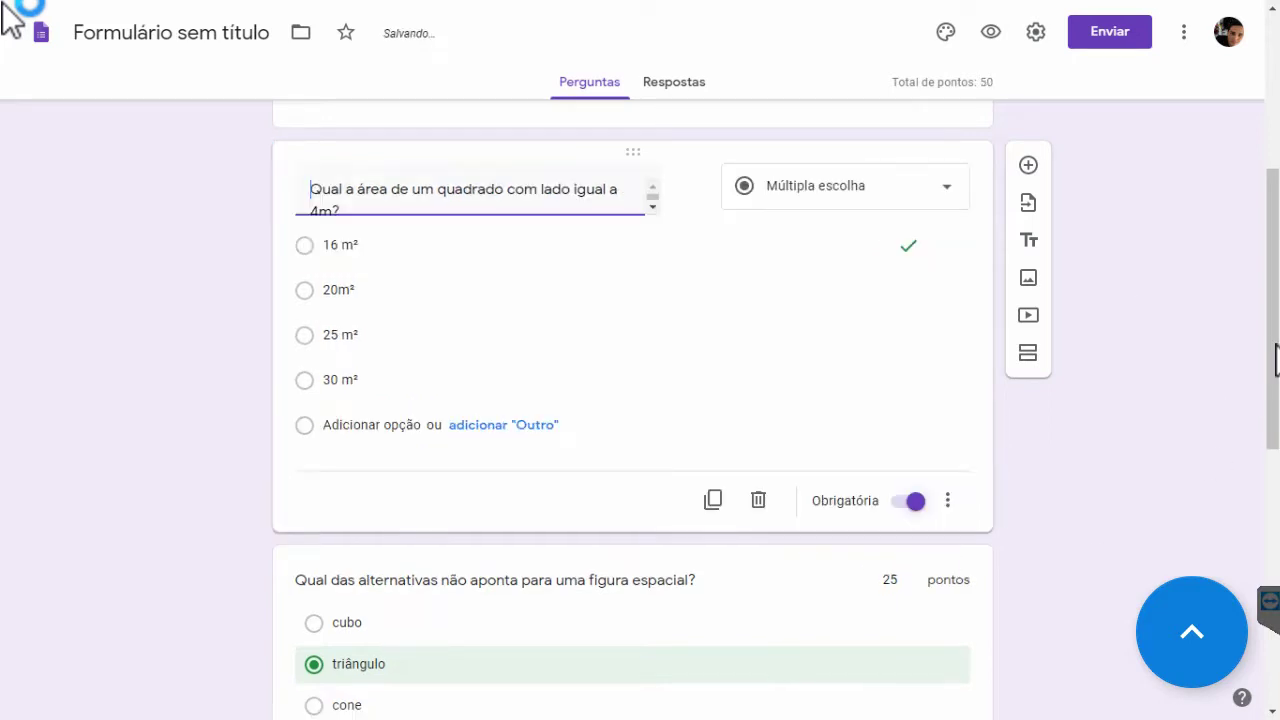
Step: In the answer key of the 12x5 question, mark "60" as correct and set the score to 25 points
scroll(632, 410, "down", 2)
scroll(10, 18, "down", 2)
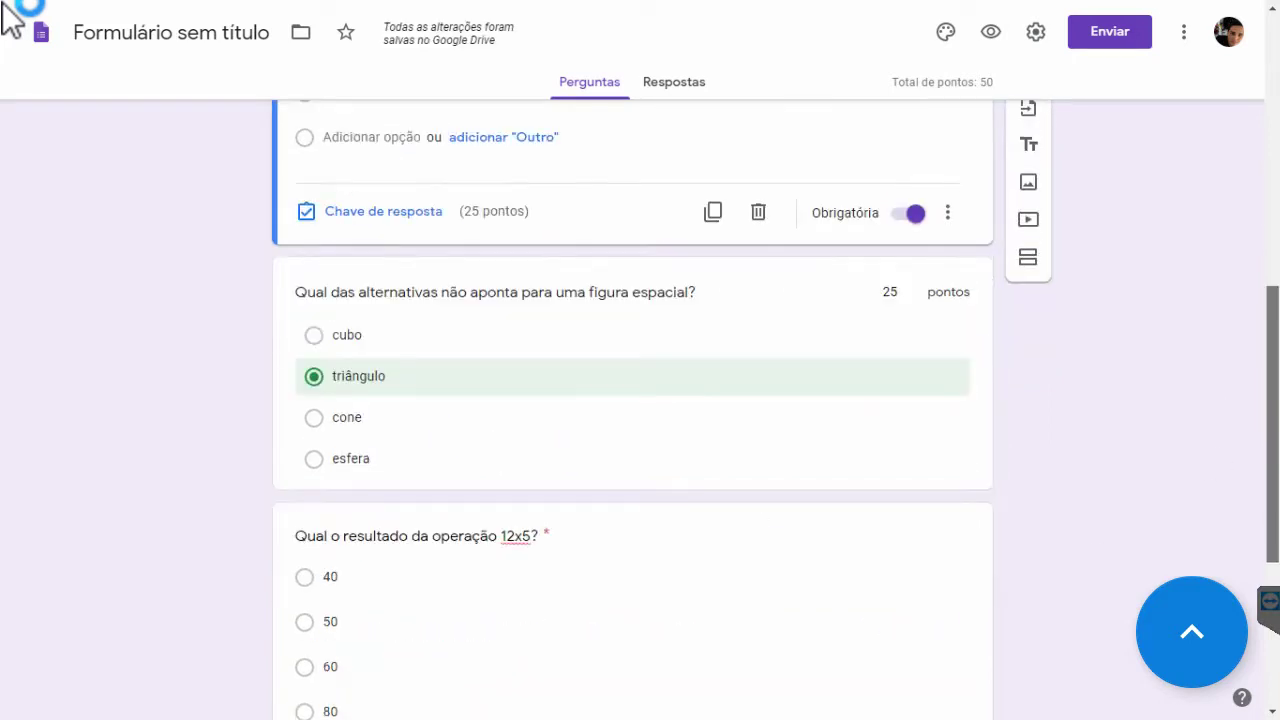
scroll(632, 410, "down", 2)
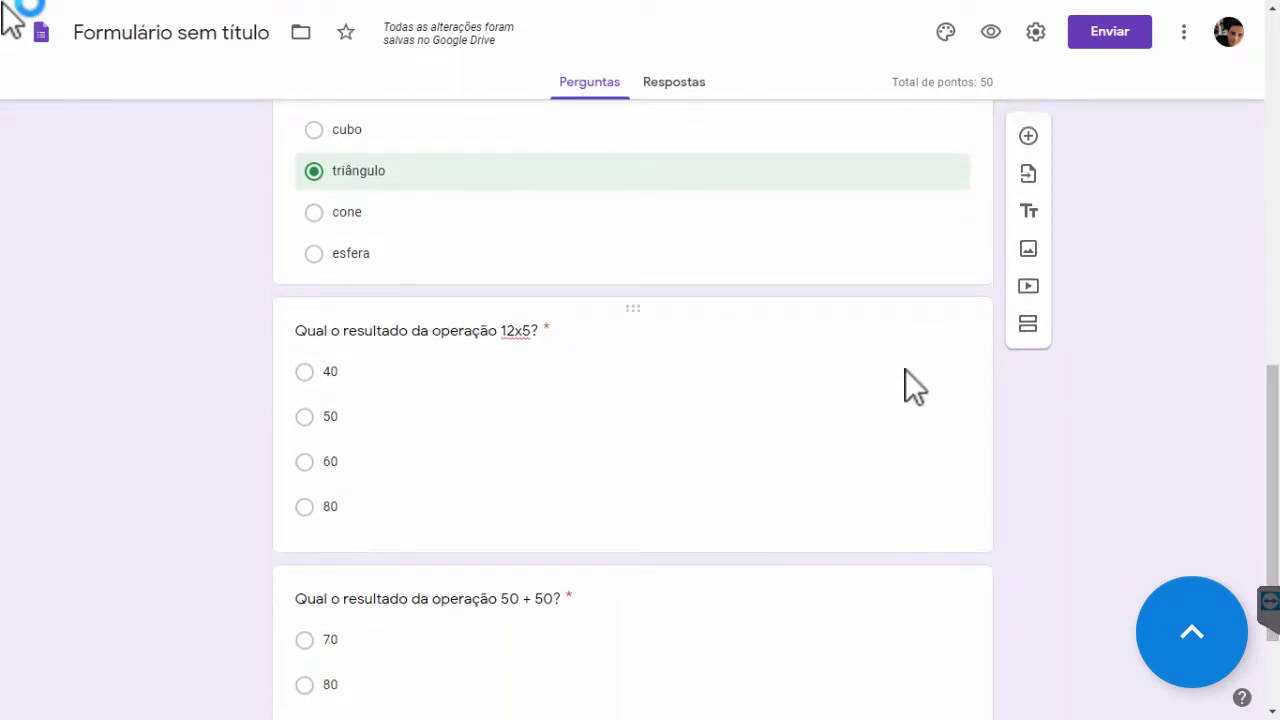
left_click(935, 378)
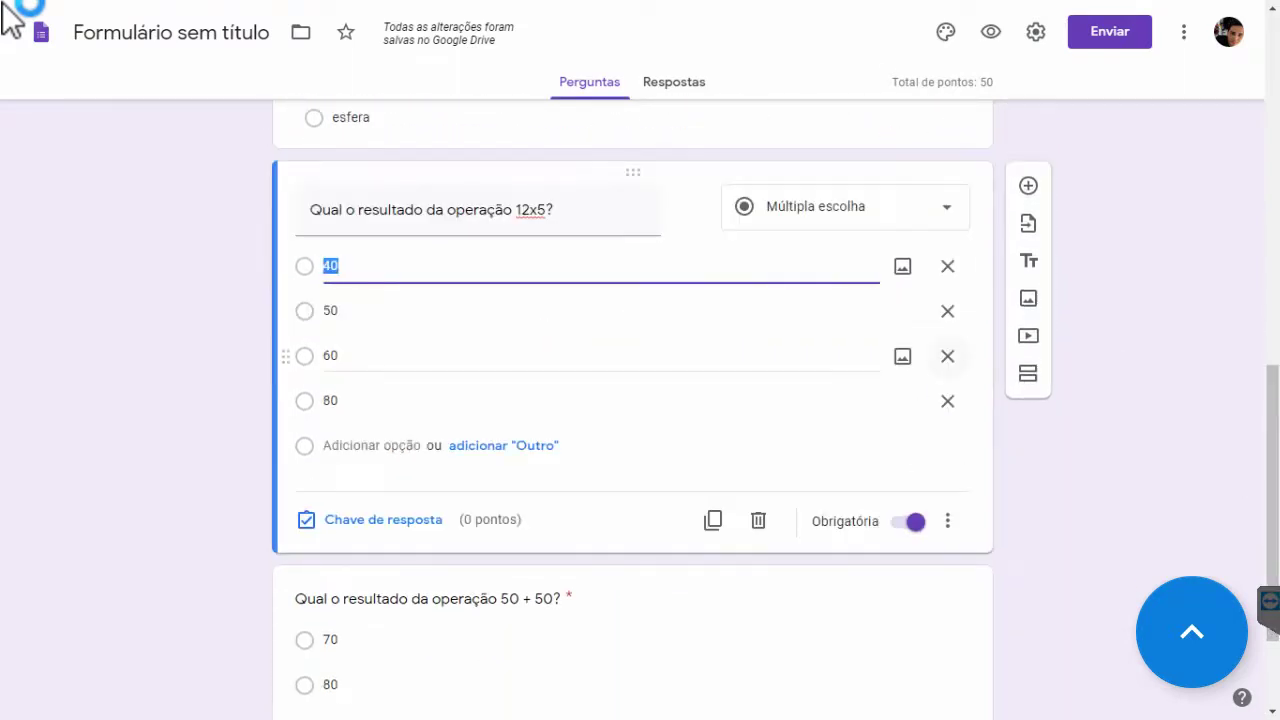
left_click(377, 533)
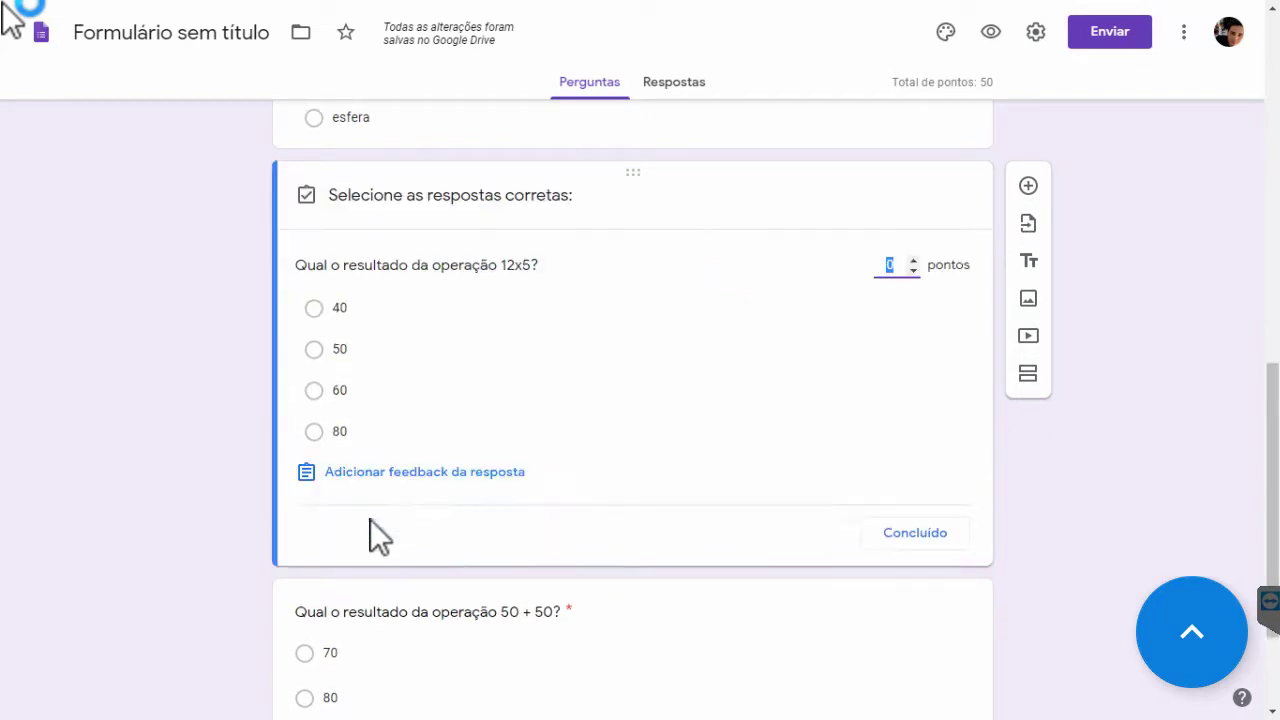
left_click(314, 391)
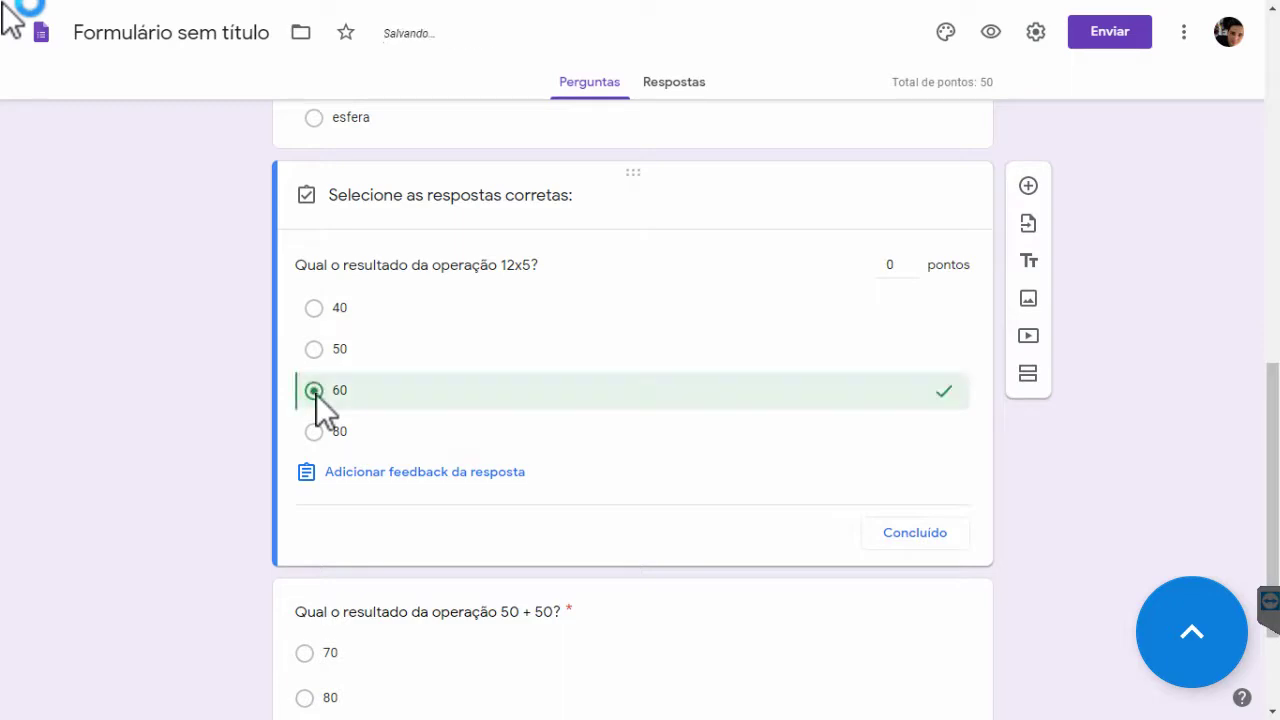
left_click(900, 265)
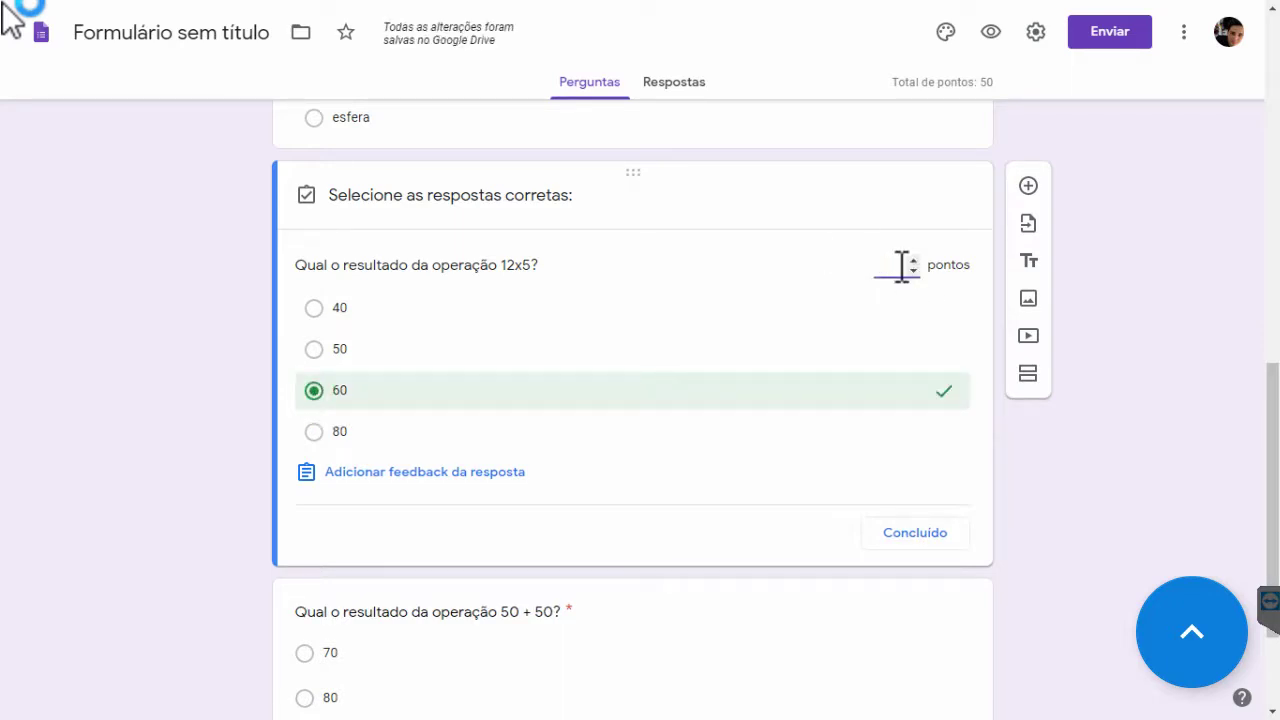
type("25")
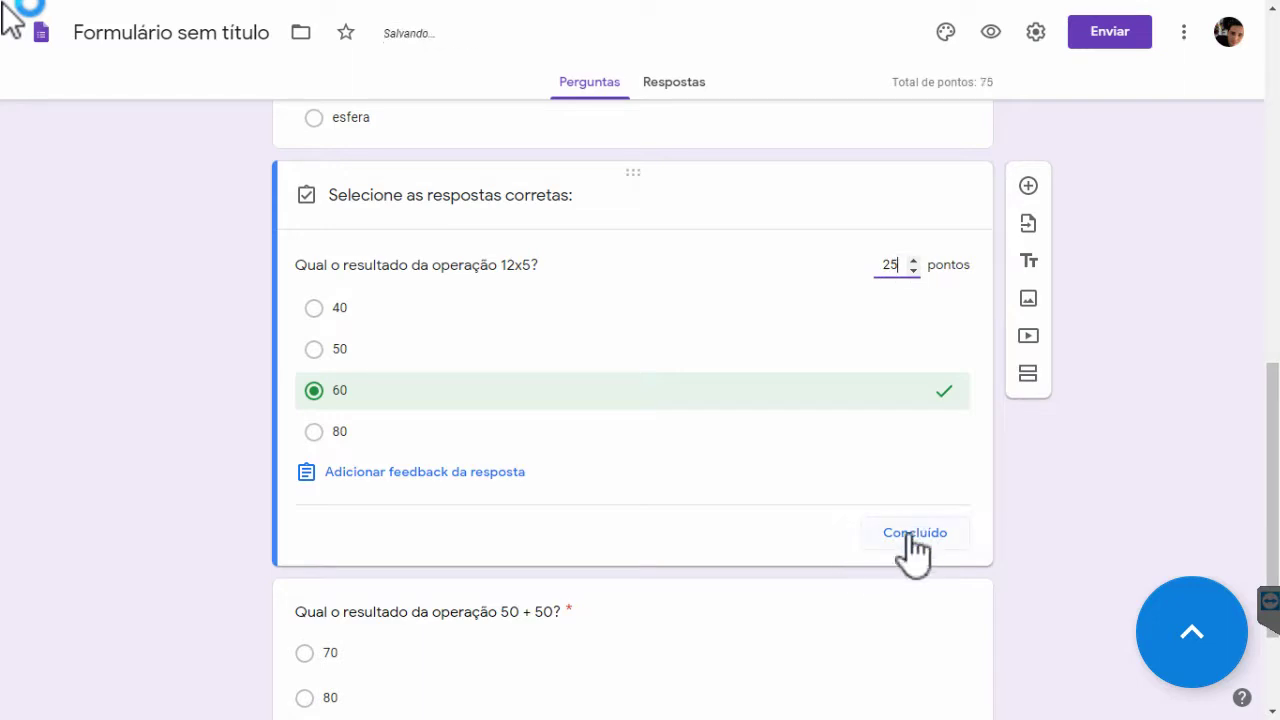
left_click(910, 533)
Step: In the answer key of the 50 + 50 question, mark "100" as correct and set the score to 25 points
scroll(1244, 347, "down", 2)
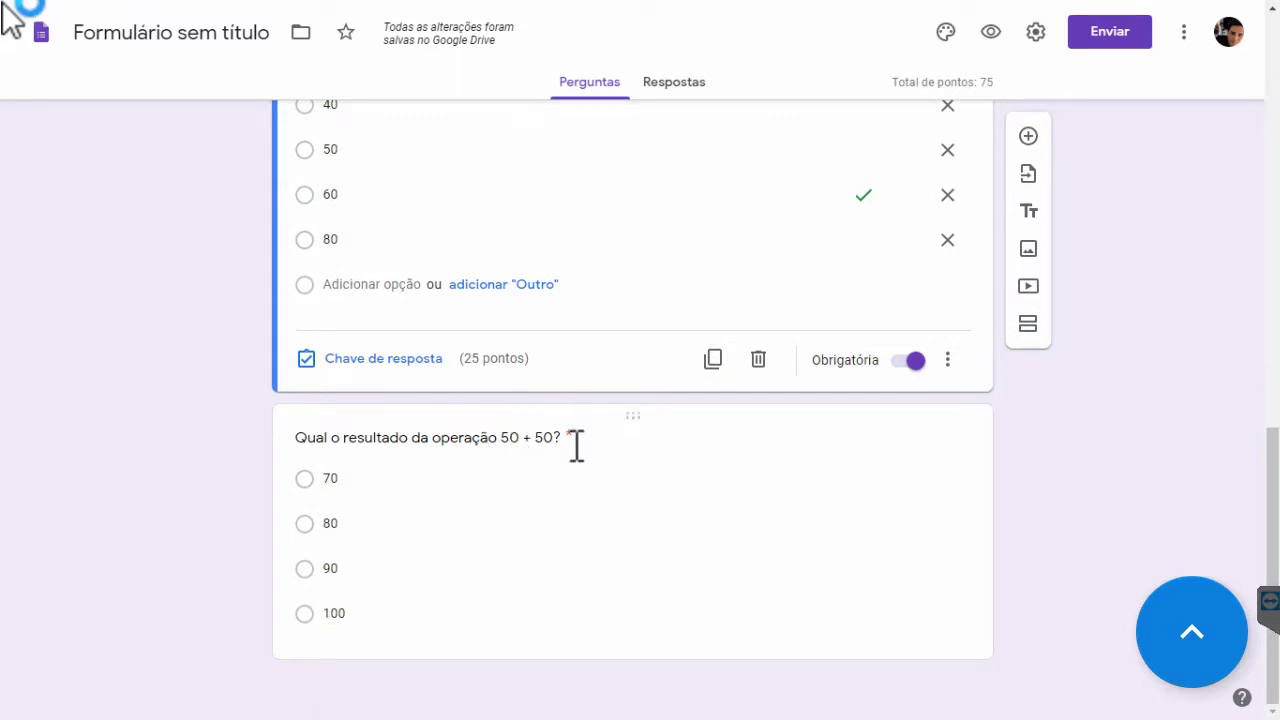
left_click(914, 504)
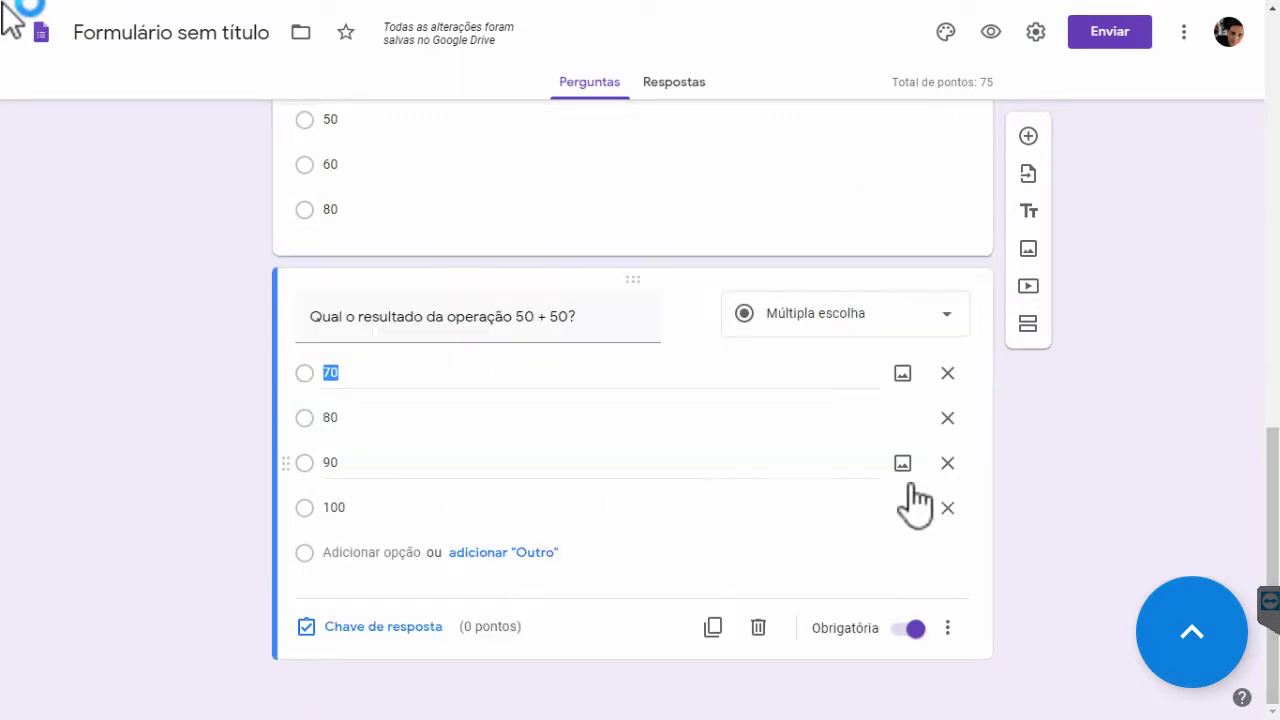
left_click(401, 626)
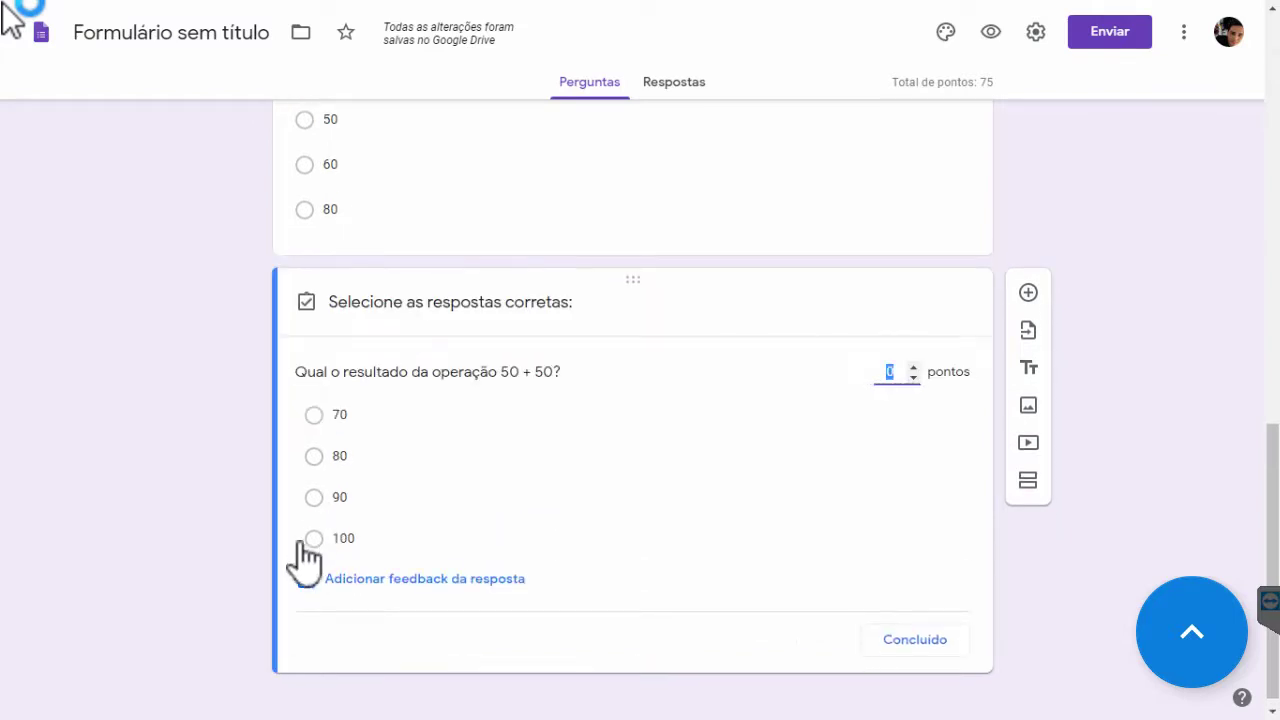
left_click(314, 539)
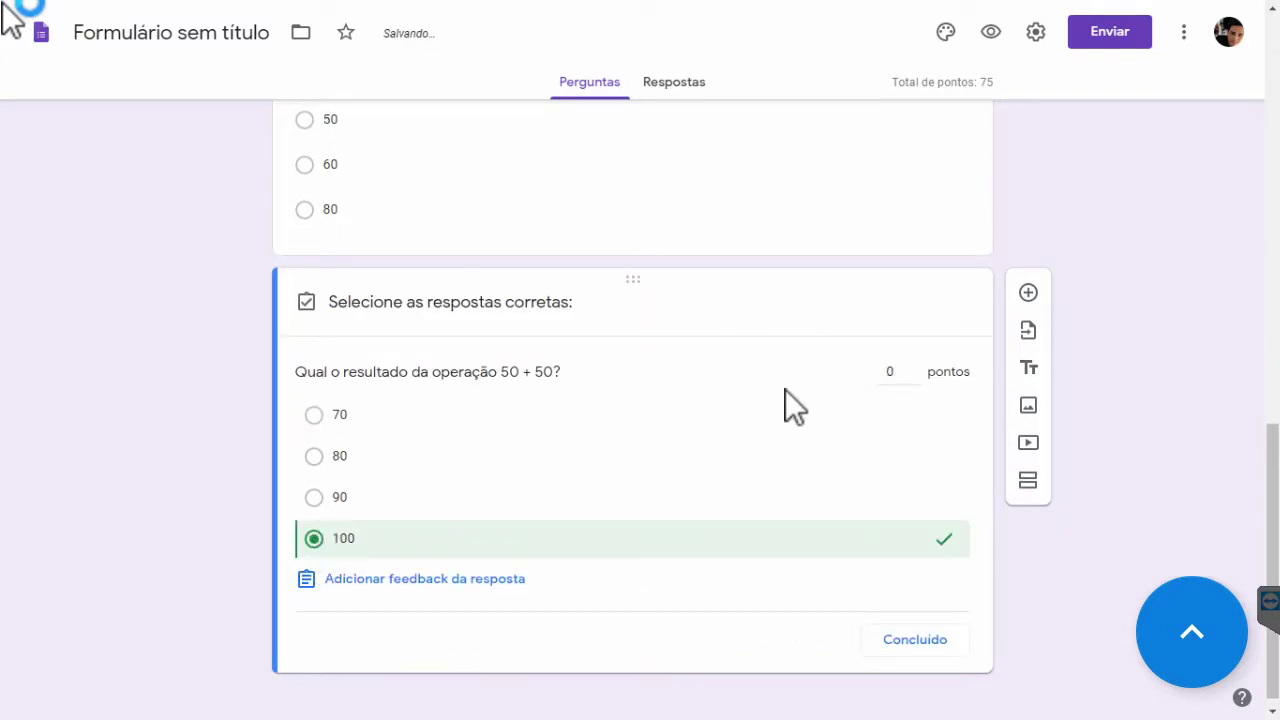
left_click(897, 373)
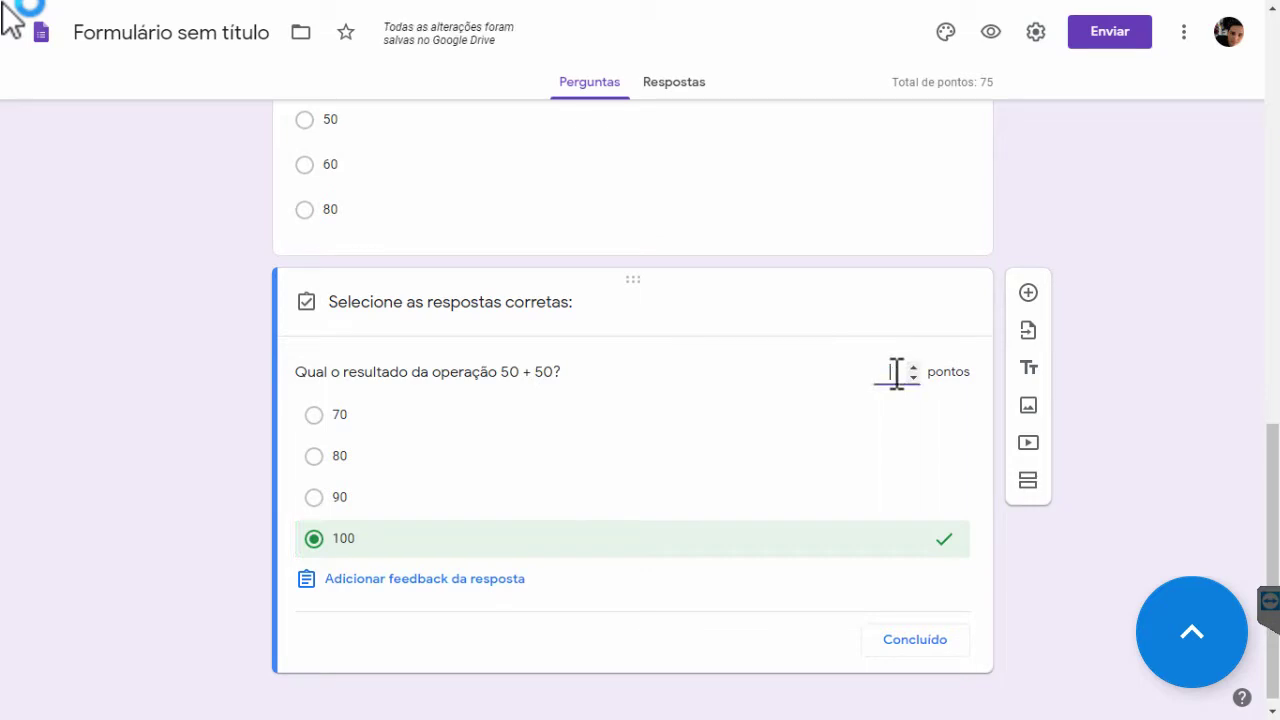
type("25")
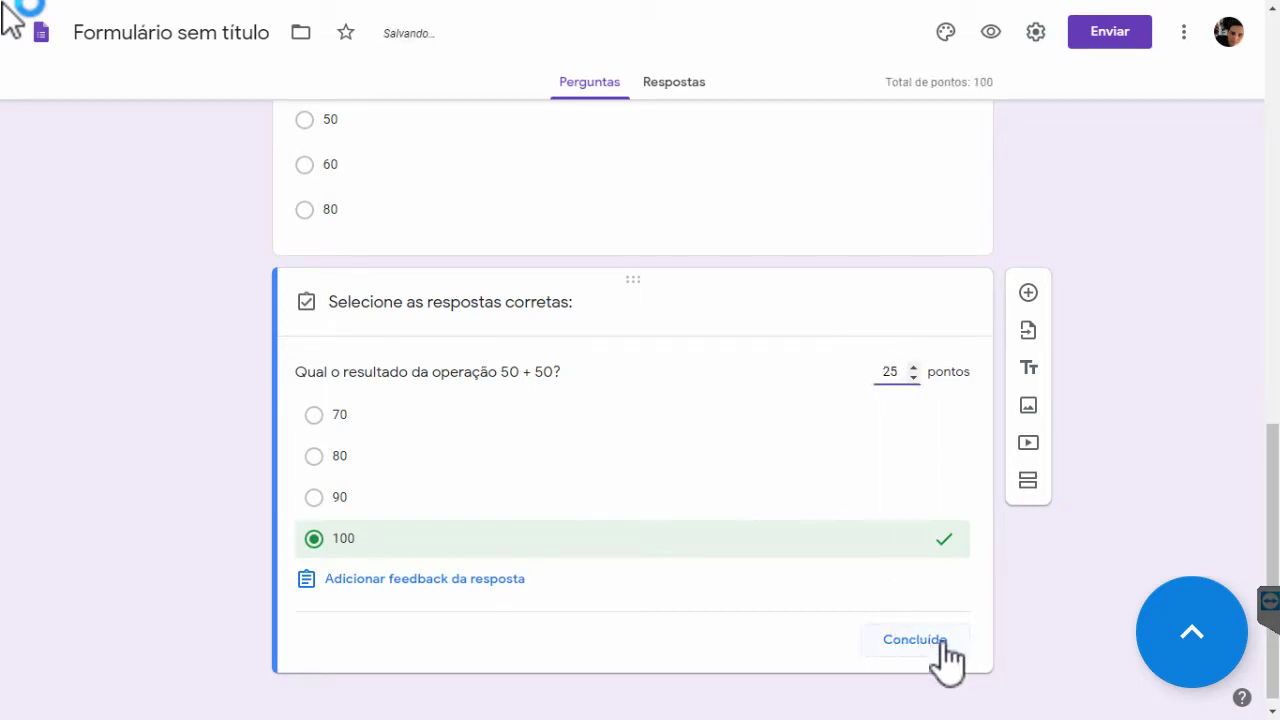
left_click(945, 660)
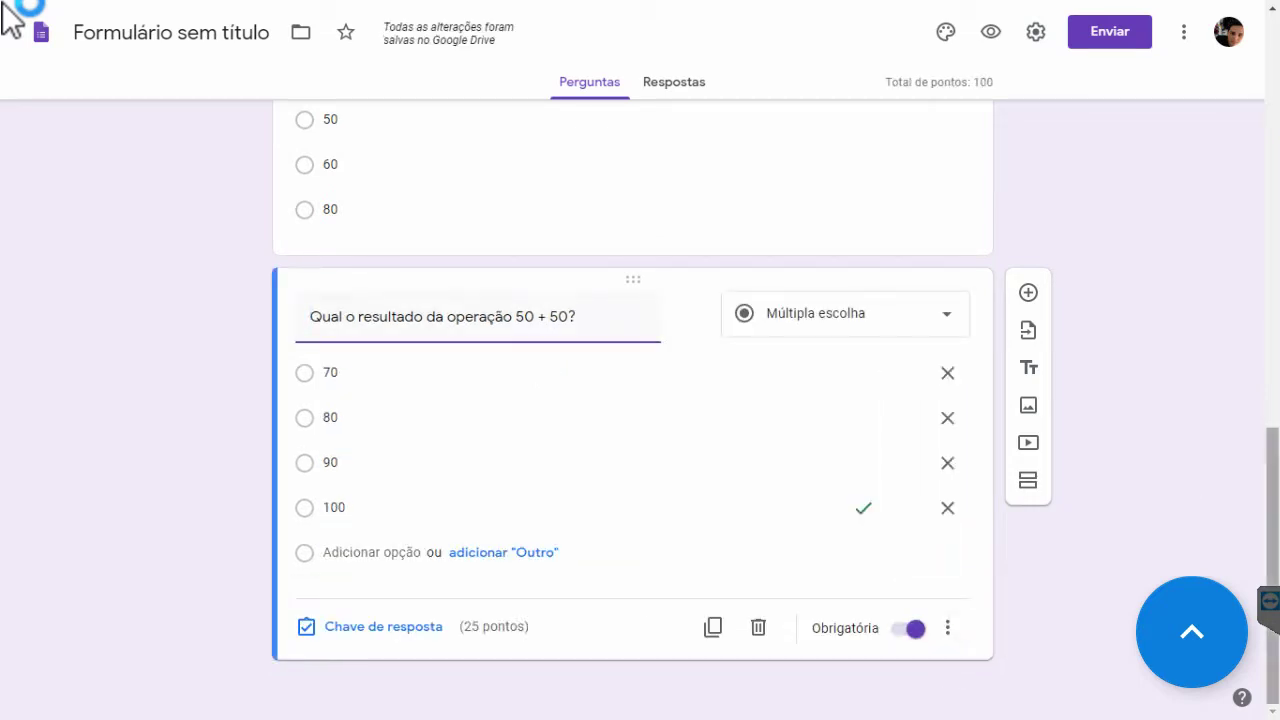
Step: Generate a short URL for sharing the form, copy the link, and close the send dialog
left_click_drag(1275, 400, 1276, 90)
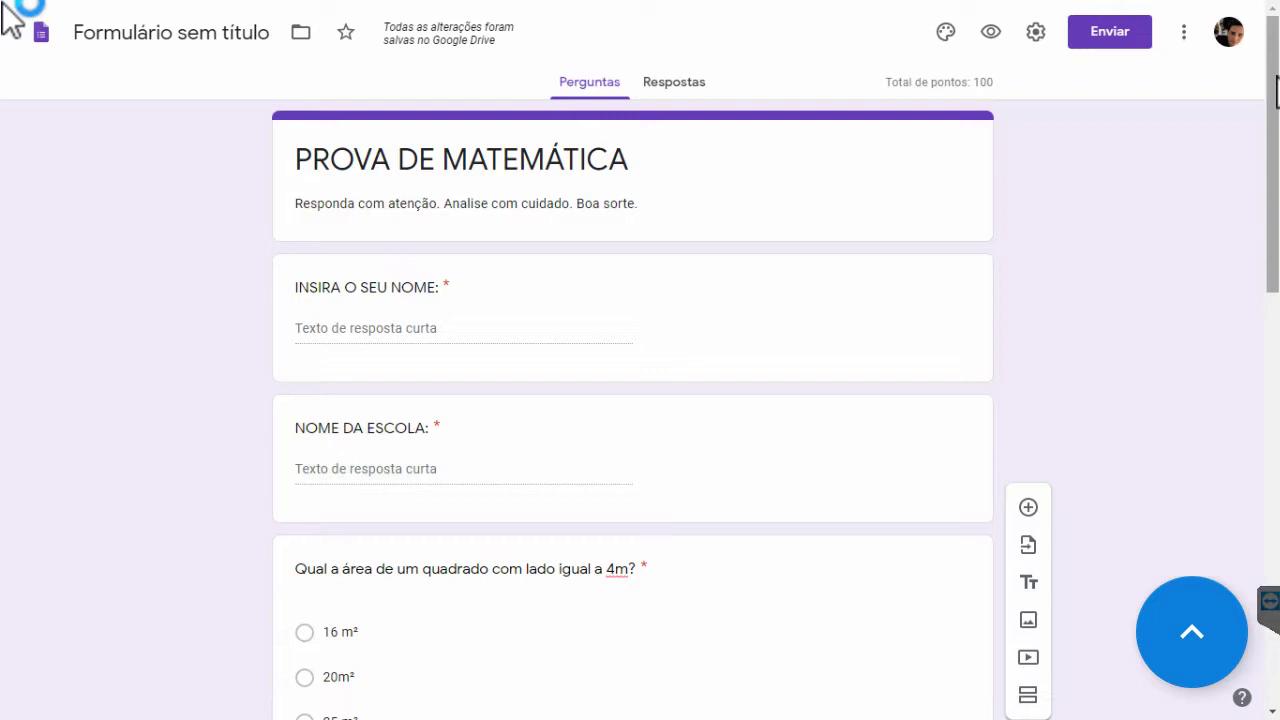
left_click(1108, 33)
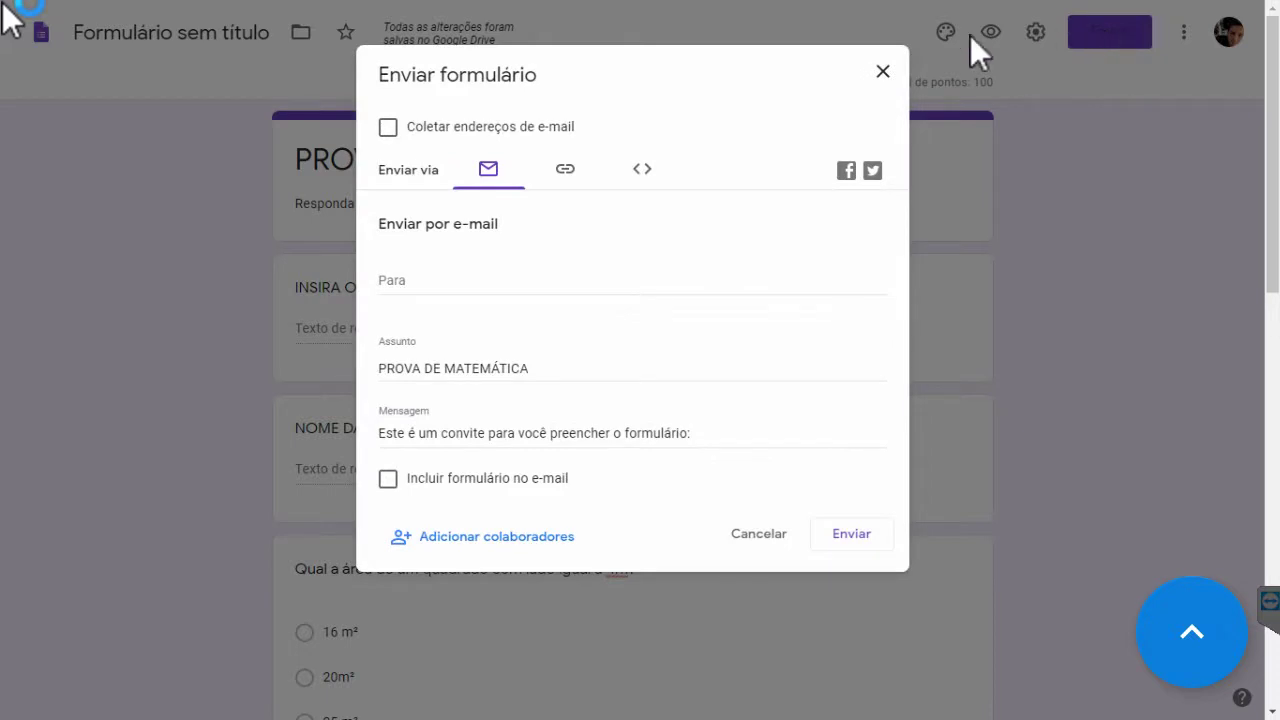
left_click(566, 170)
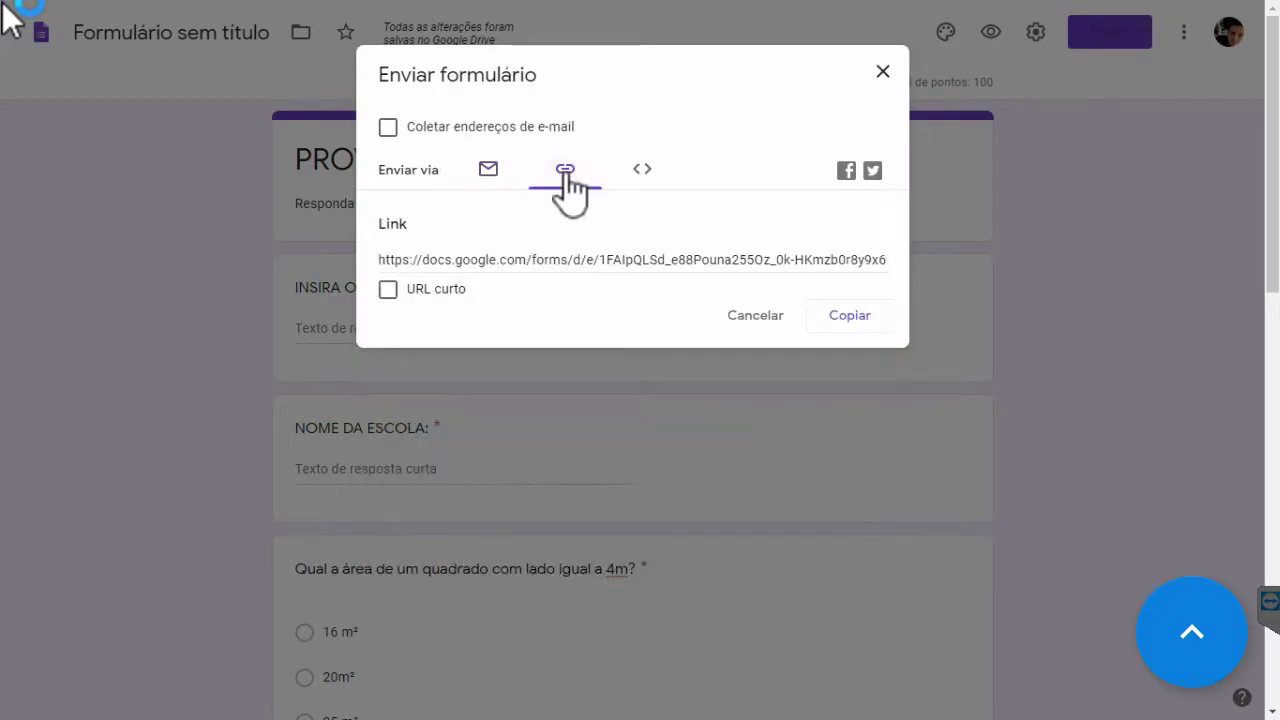
left_click(390, 290)
key("ctrl+c")
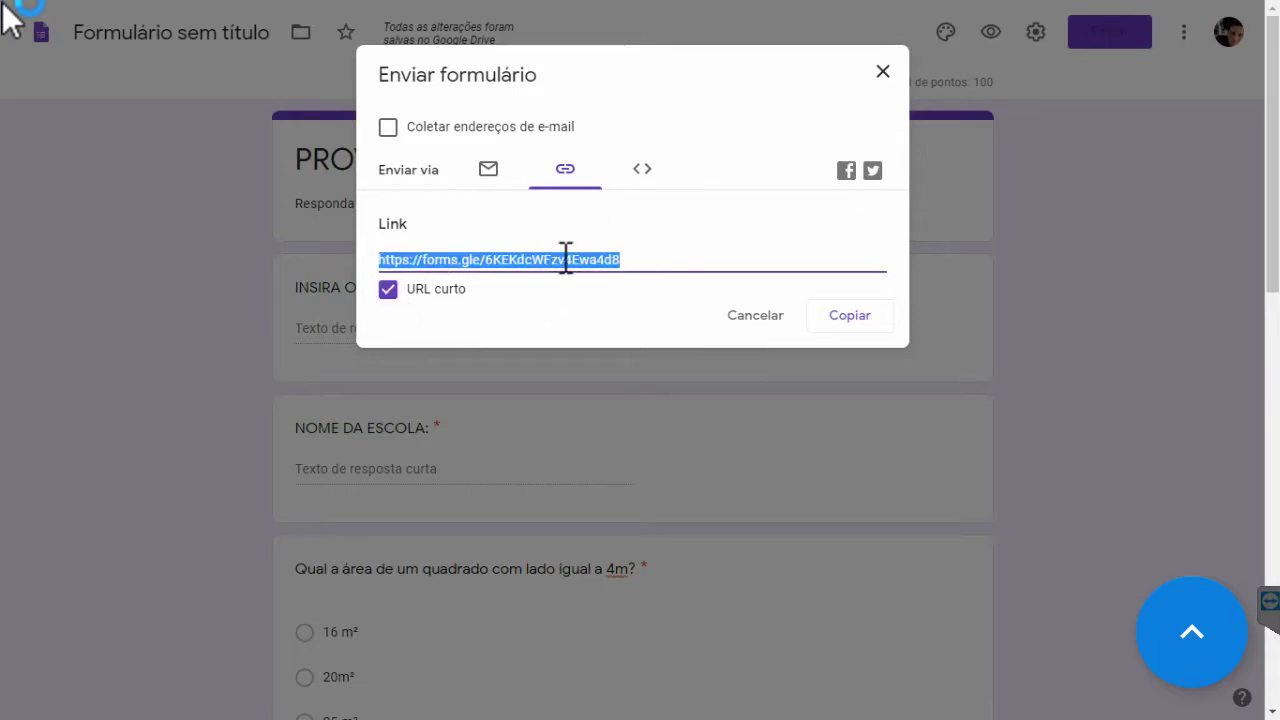
right_click(566, 261)
left_click(580, 272)
right_click(552, 265)
left_click(586, 276)
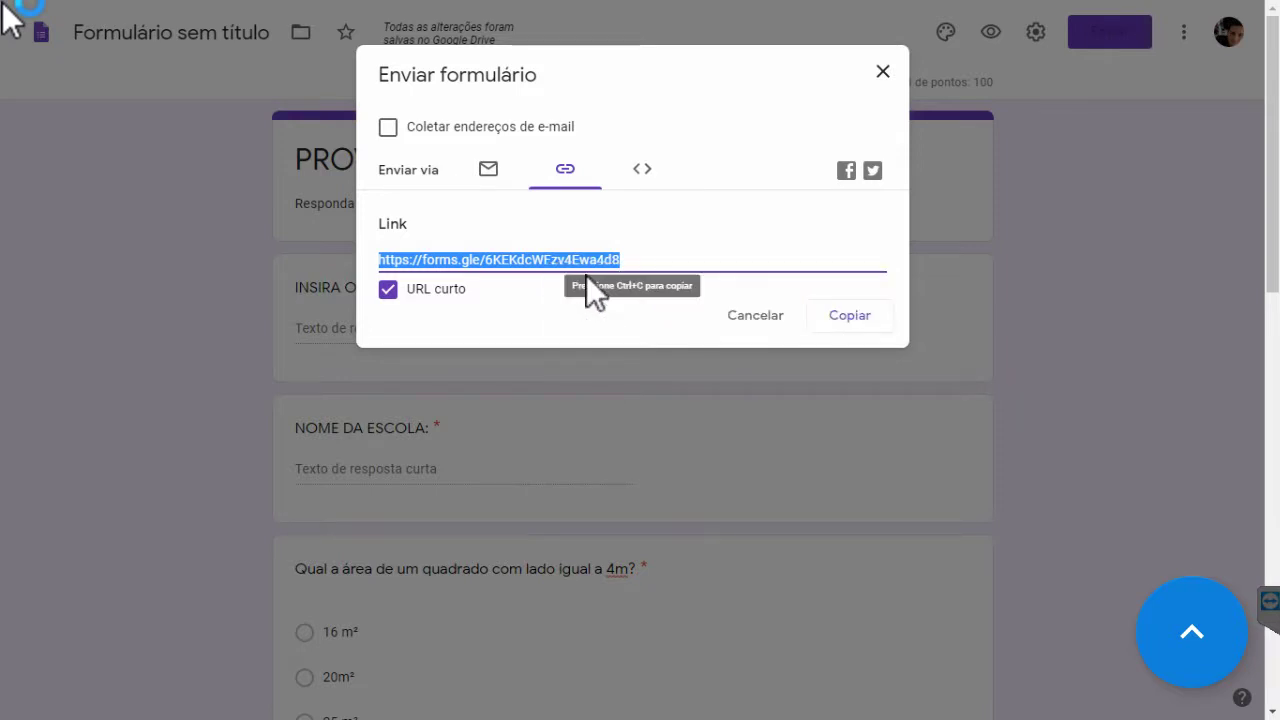
left_click(882, 72)
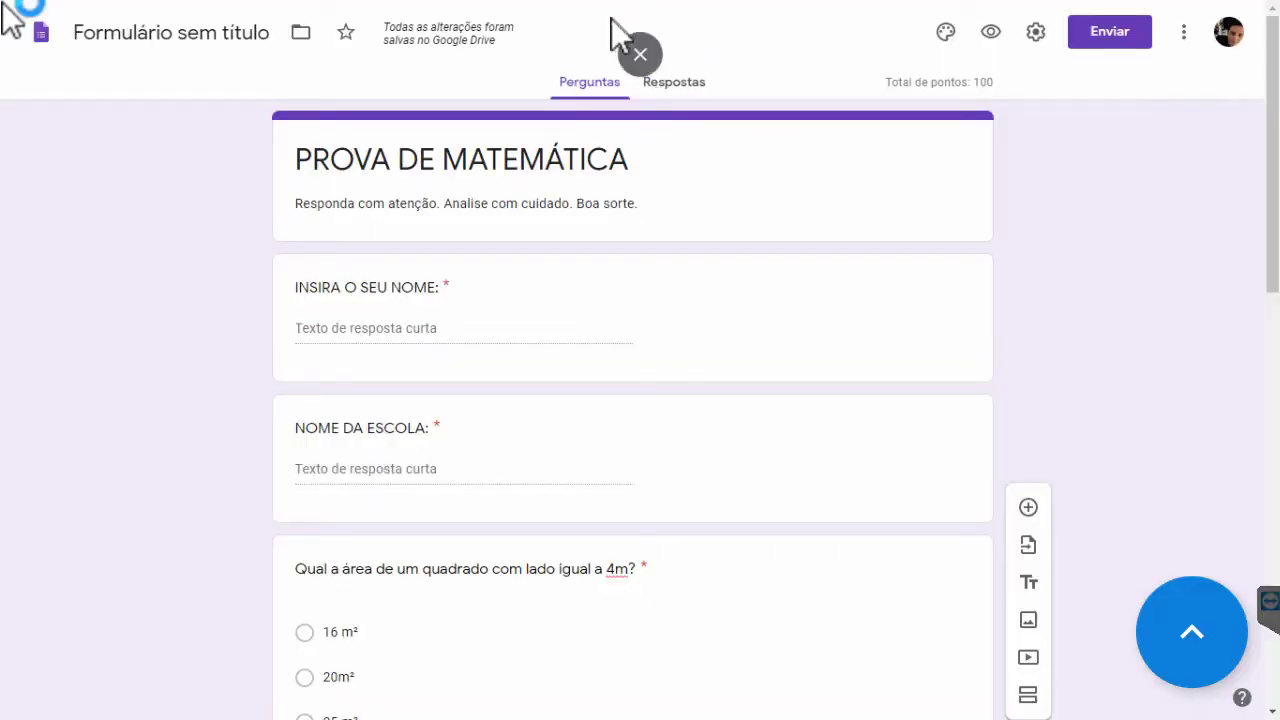
Step: Leave full-screen mode and load the copied form link in a new browser tab
left_click(640, 65)
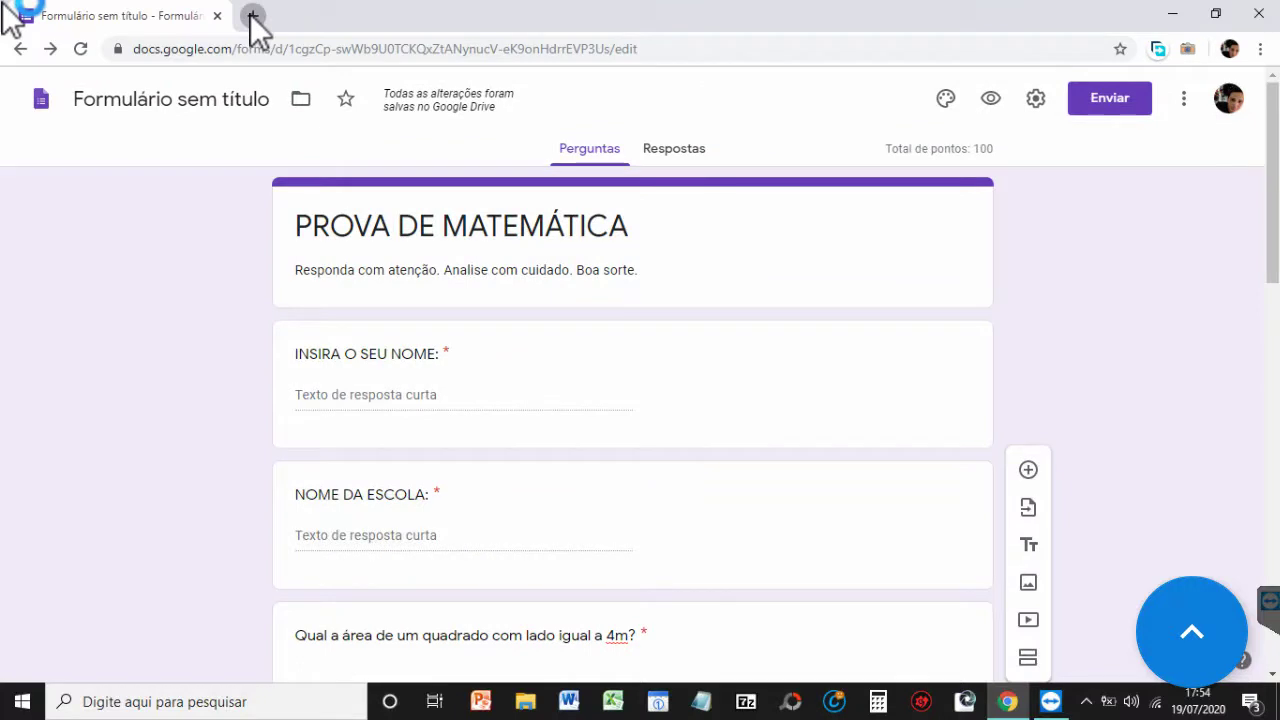
key("ctrl+t")
right_click(288, 48)
left_click(321, 174)
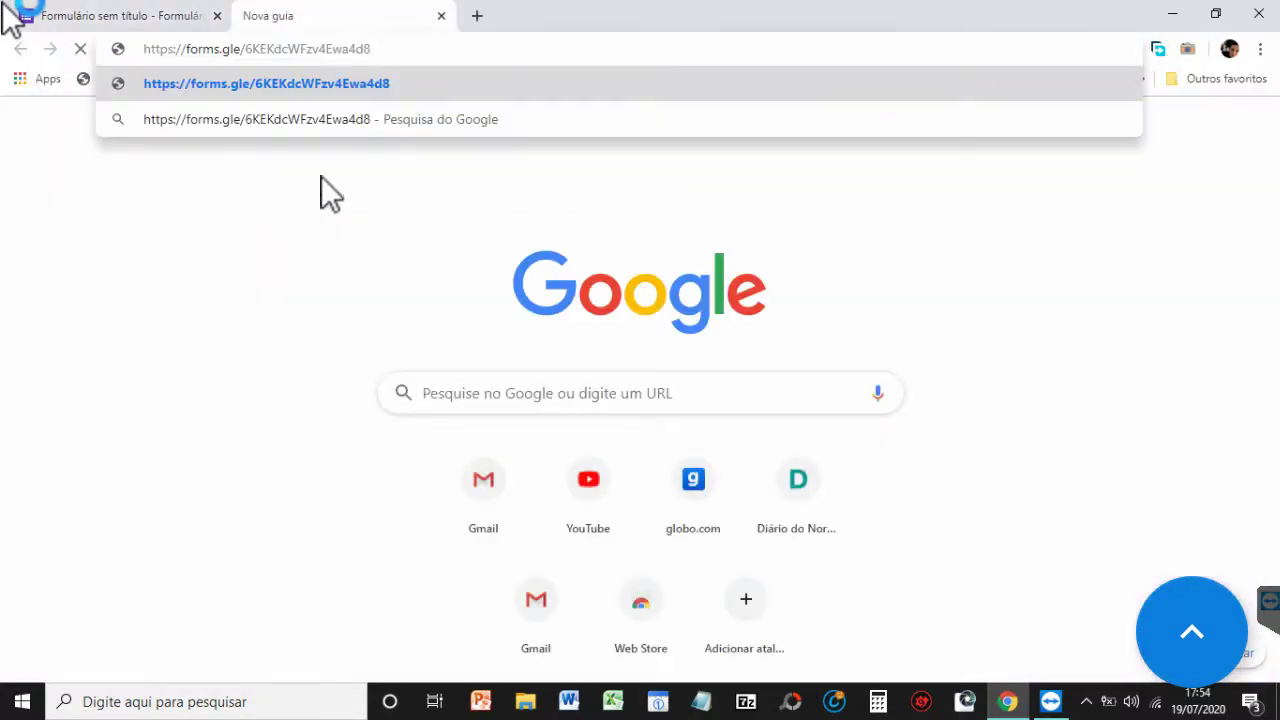
key("Return")
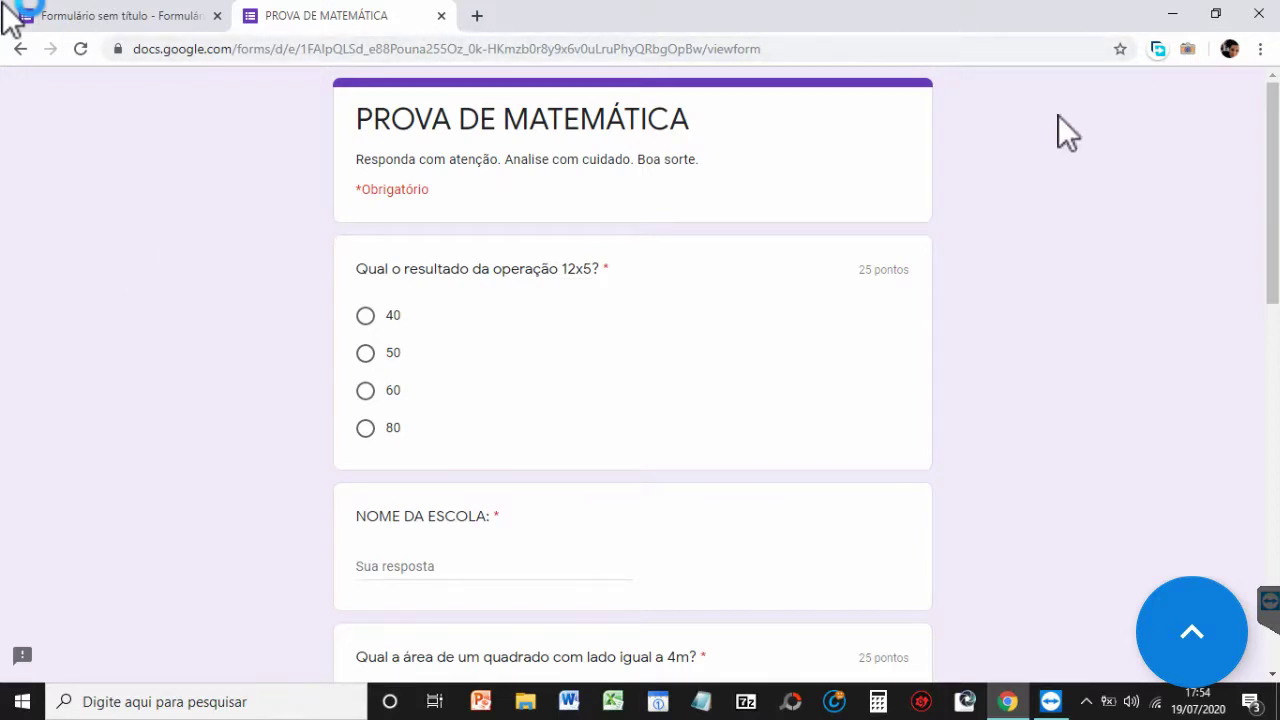
Step: Look through the respondent view of "PROVA DE MATEMÁTICA", checking the question order, point values and required fields
scroll(1058, 115, "down", 2)
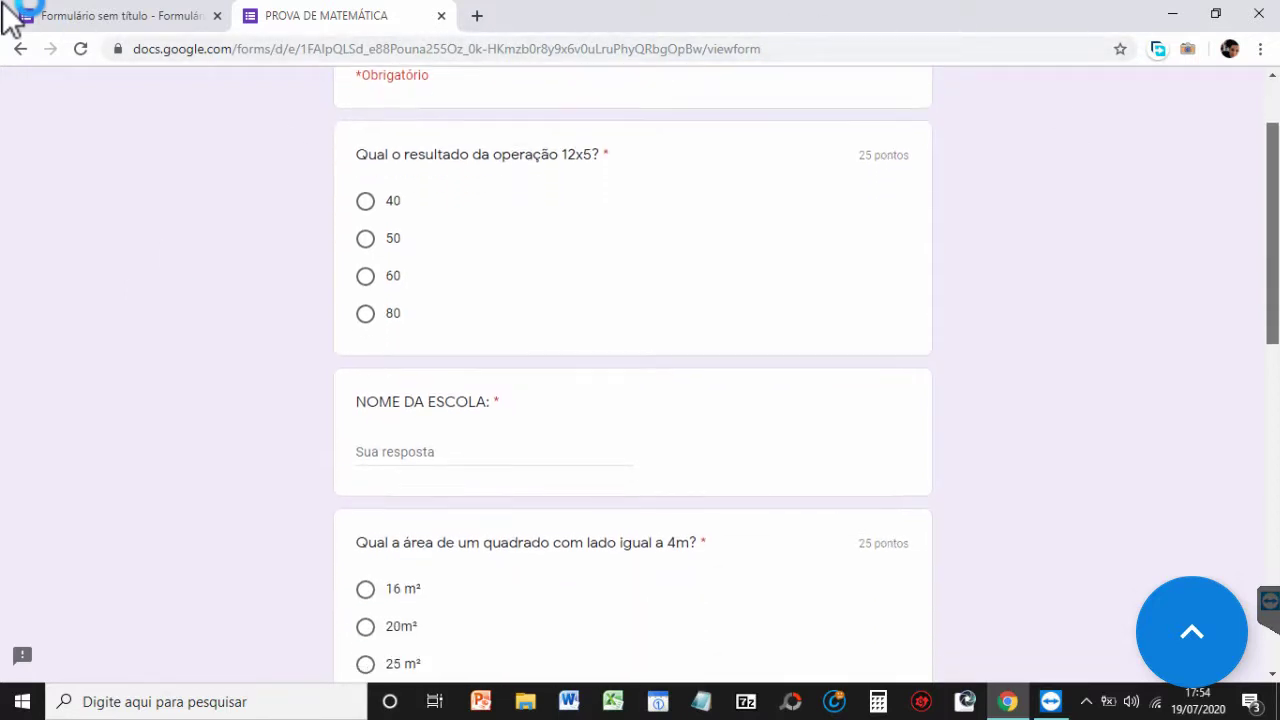
scroll(5, 18, "down", 2)
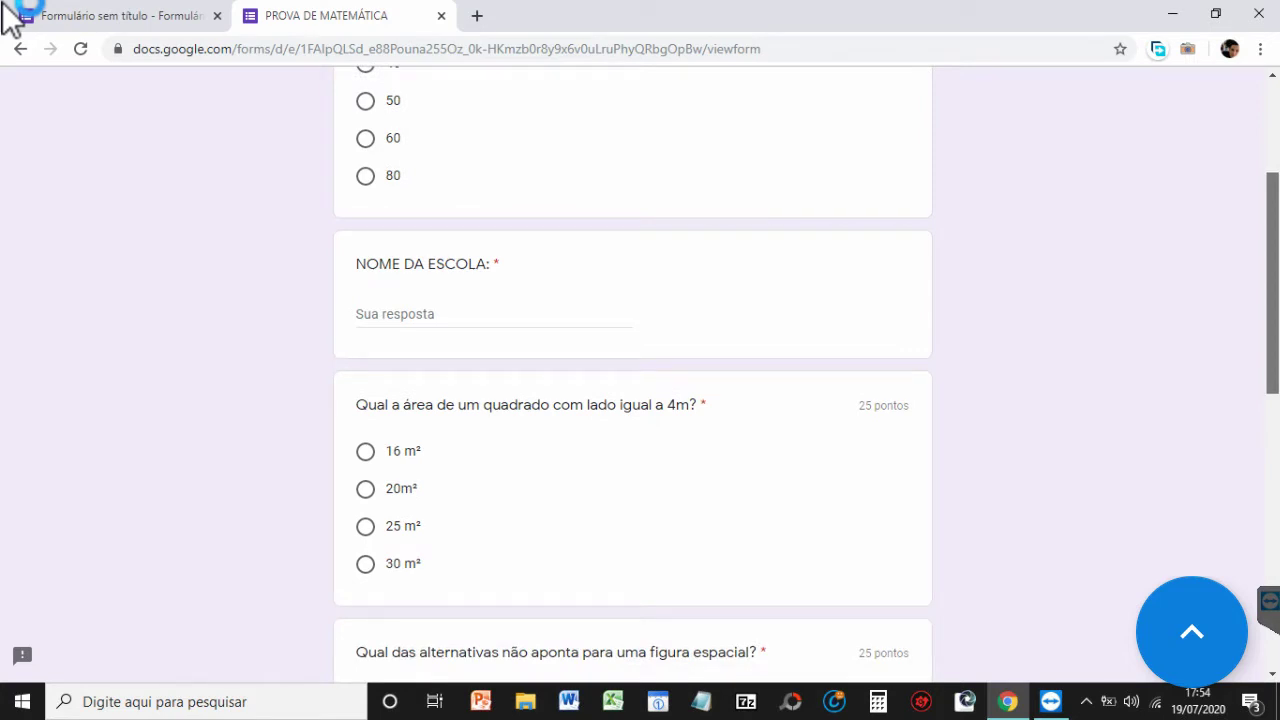
scroll(5, 18, "down", 3)
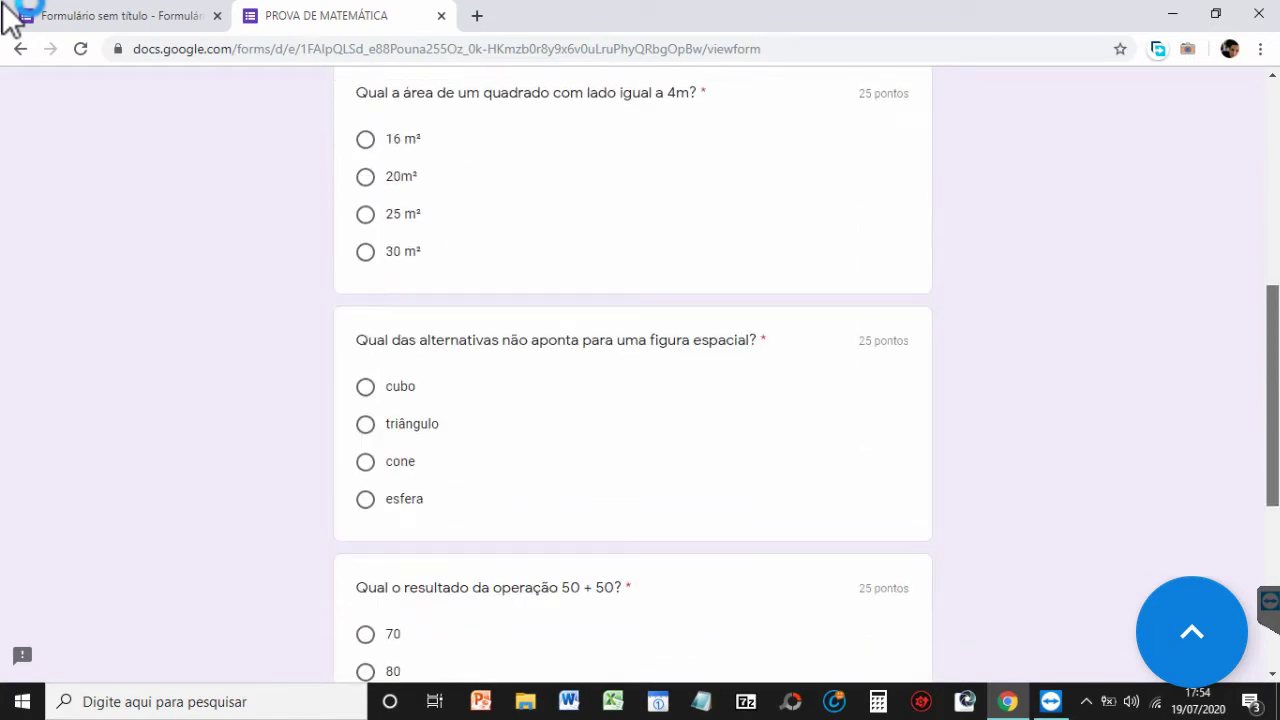
scroll(5, 18, "up", 3)
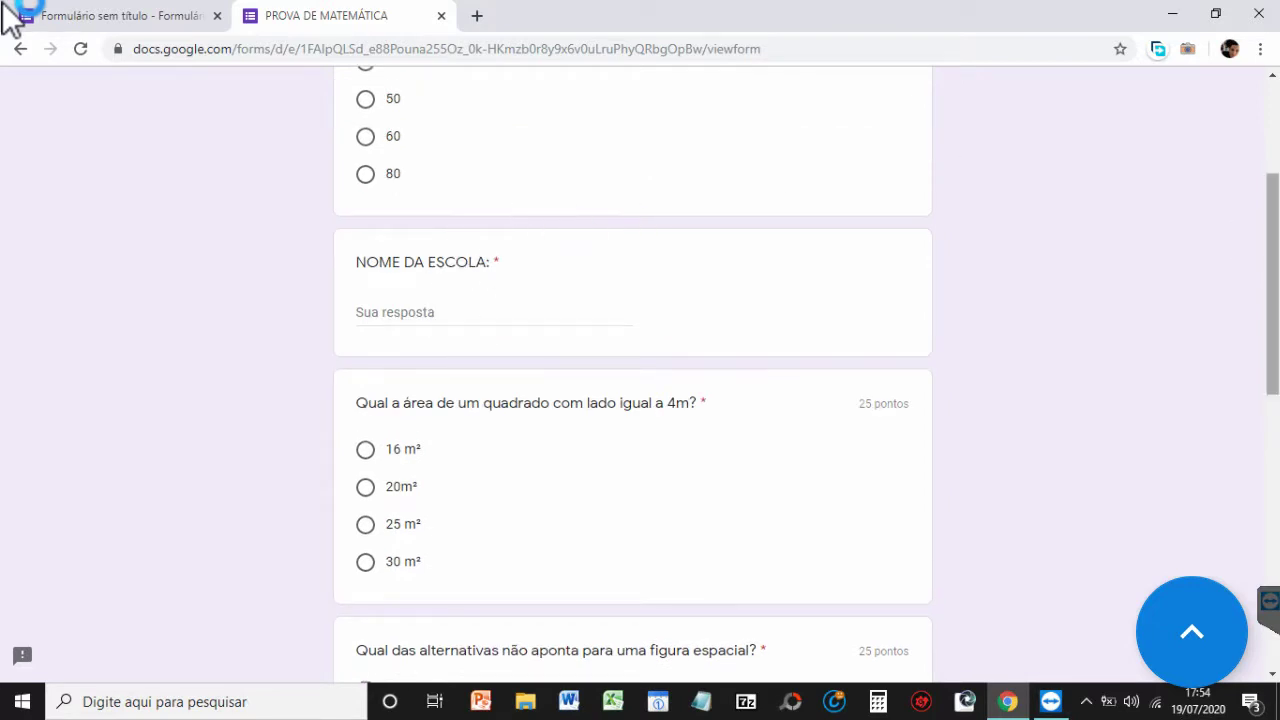
scroll(913, 336, "down", 6)
scroll(791, 484, "down", 1)
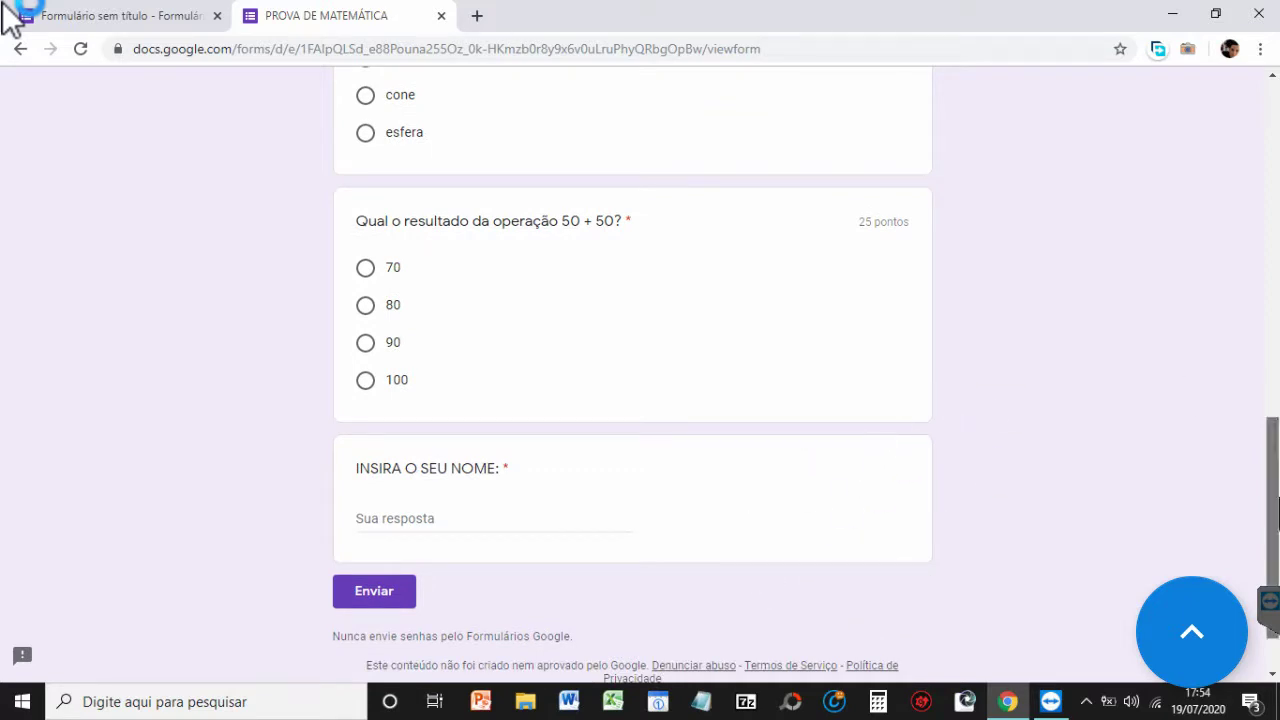
scroll(1272, 500, "up", 6)
scroll(1276, 235, "up", 4)
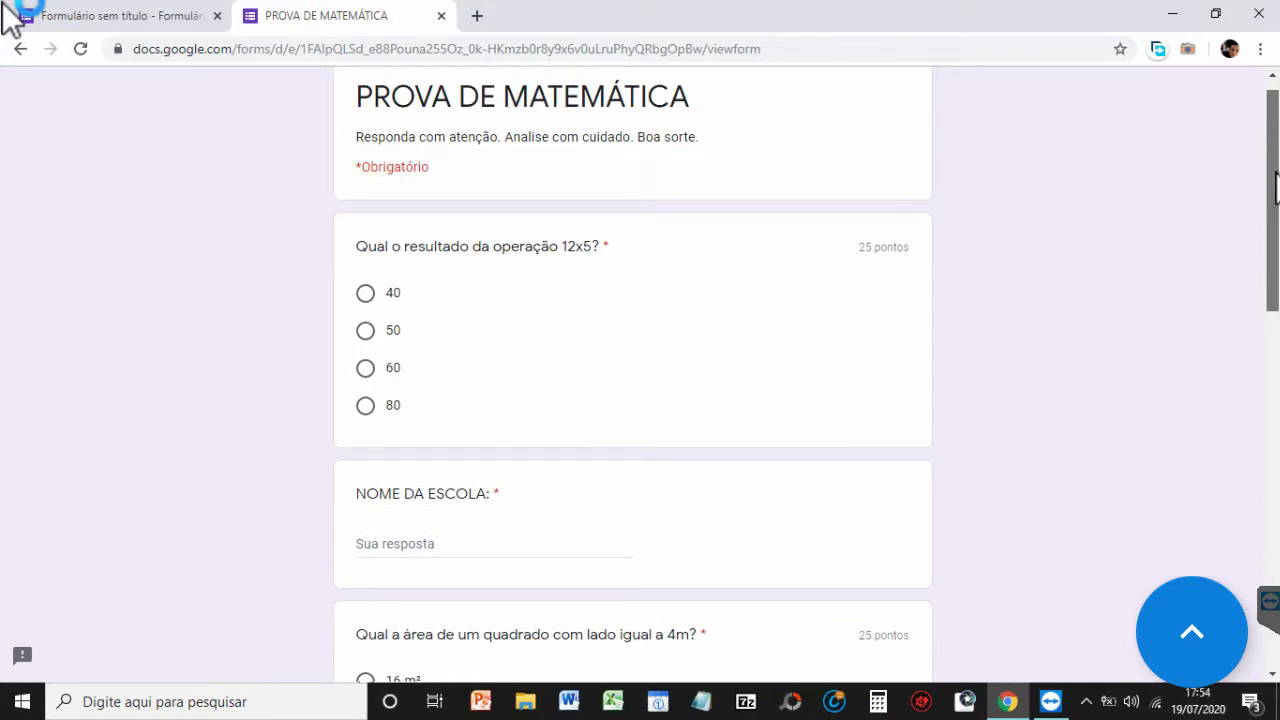
scroll(1276, 185, "up", 1)
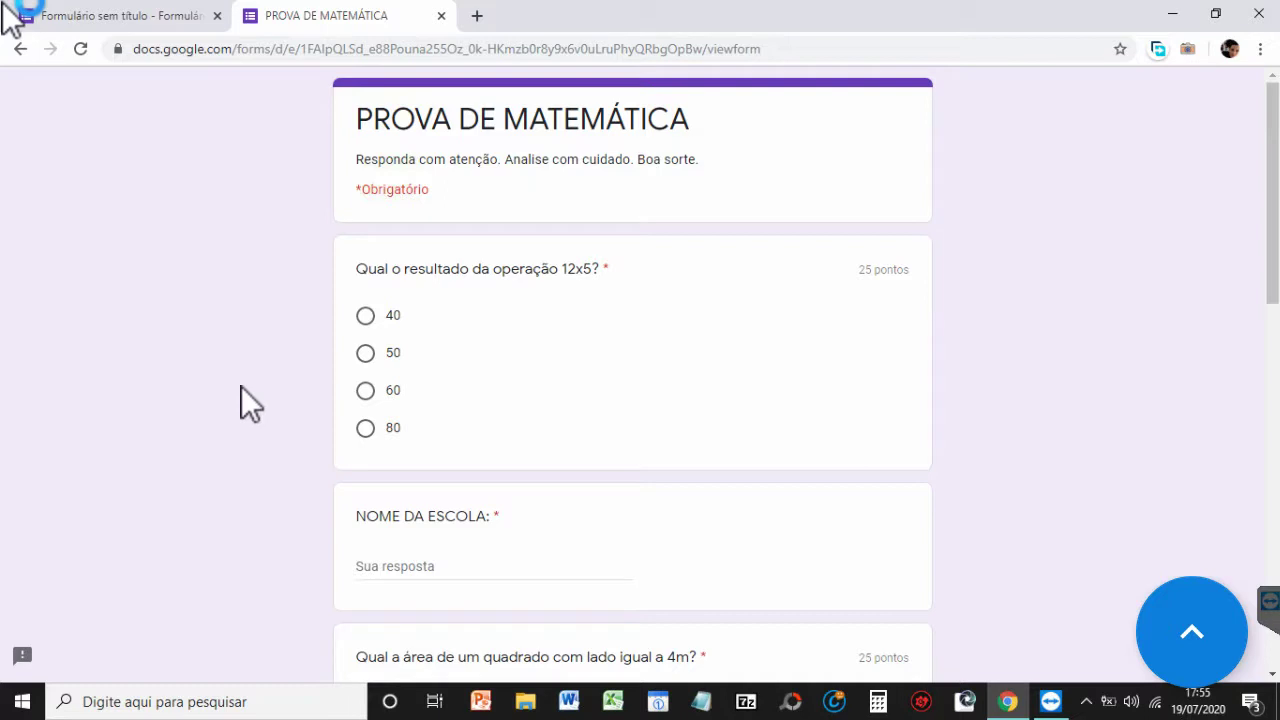
Step: Answer the 12x5 question with "40" and enter "ESCOLA DOS SONHOS" as the school name
left_click(366, 316)
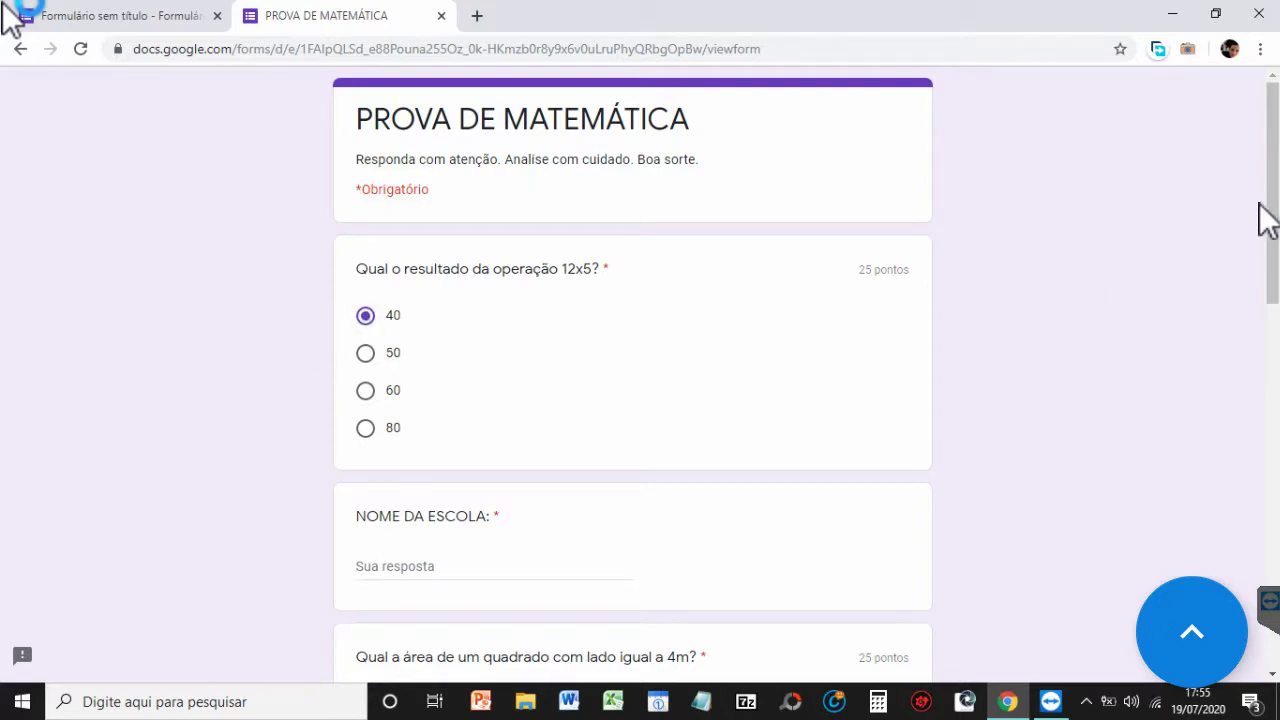
left_click_drag(1270, 214, 1270, 292)
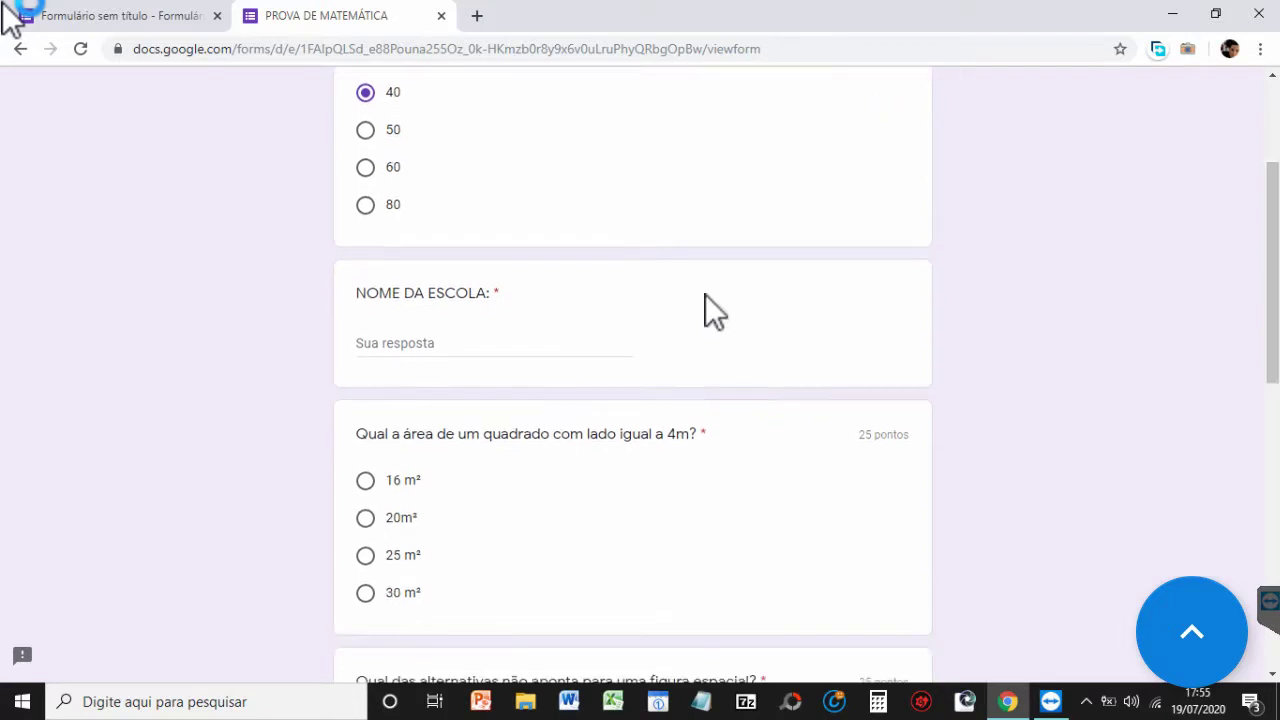
left_click(466, 343)
type("ESCOLA")
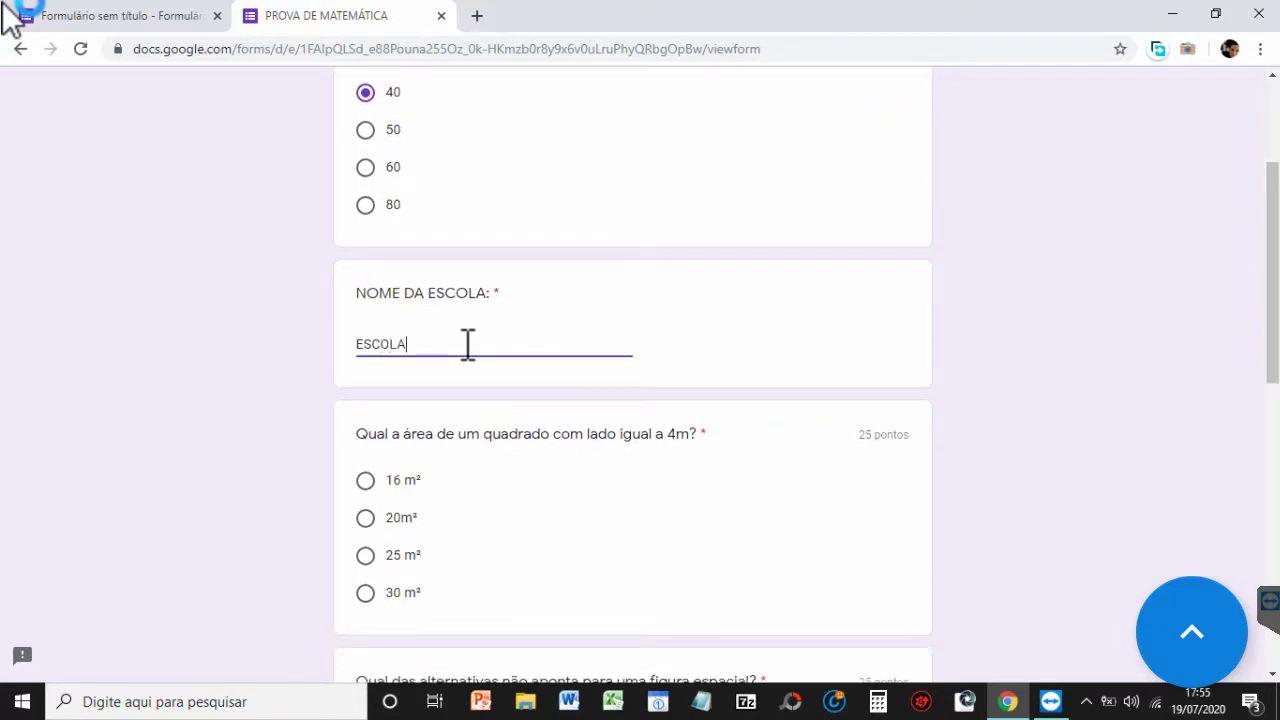
type(" DOS SONHOS")
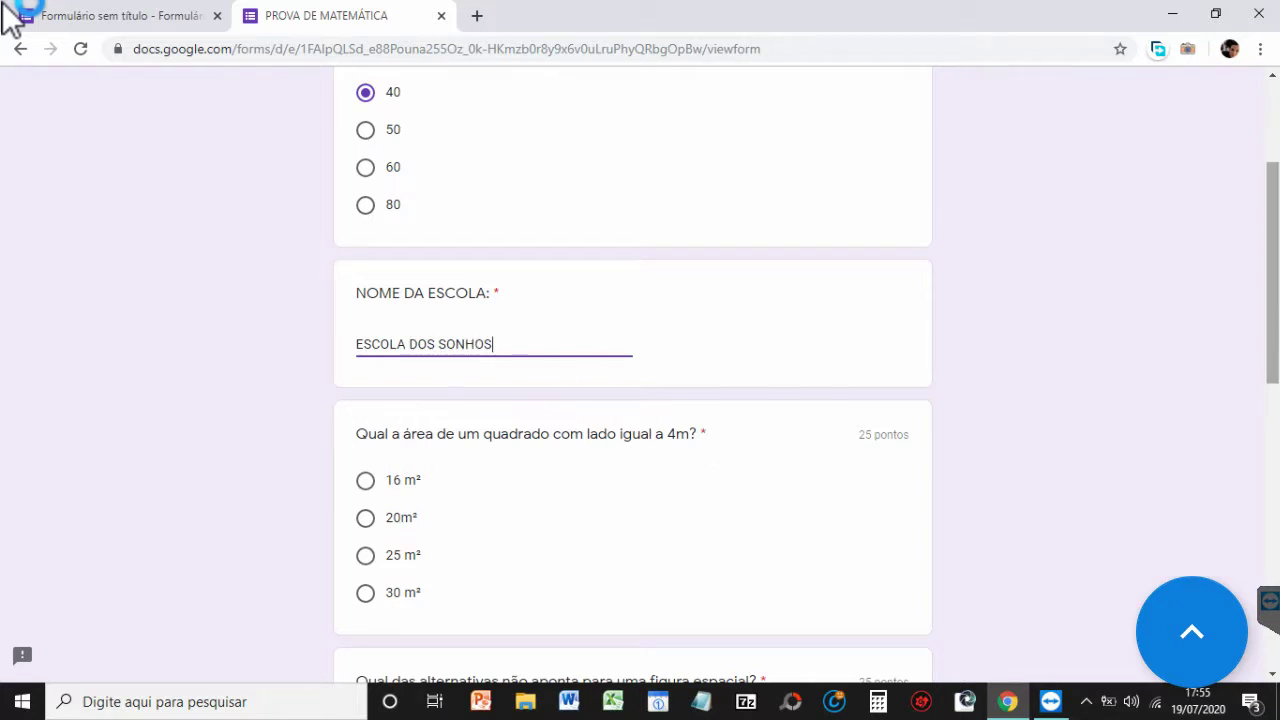
Step: Choose "16 m²" for the square's area, "triângulo" for the non-spatial figure and "100" for the 50 + 50 question
scroll(1273, 300, "down", 2)
scroll(1143, 323, "down", 1)
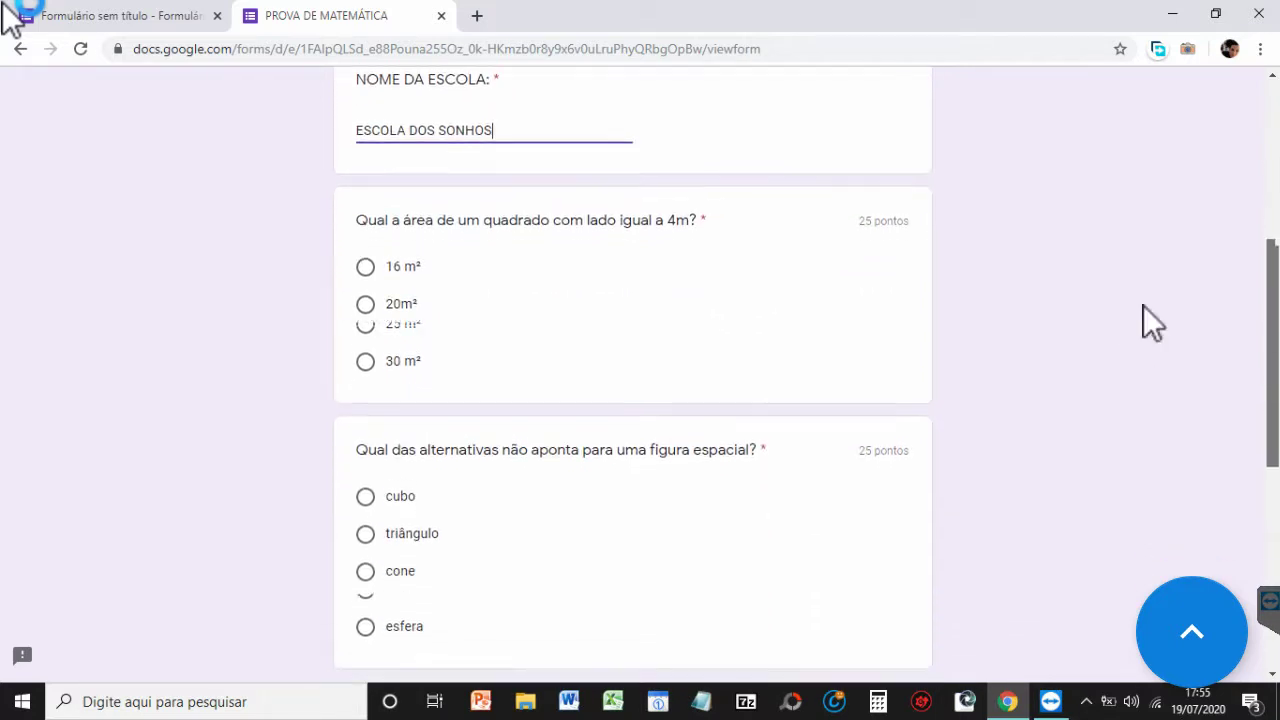
left_click(365, 252)
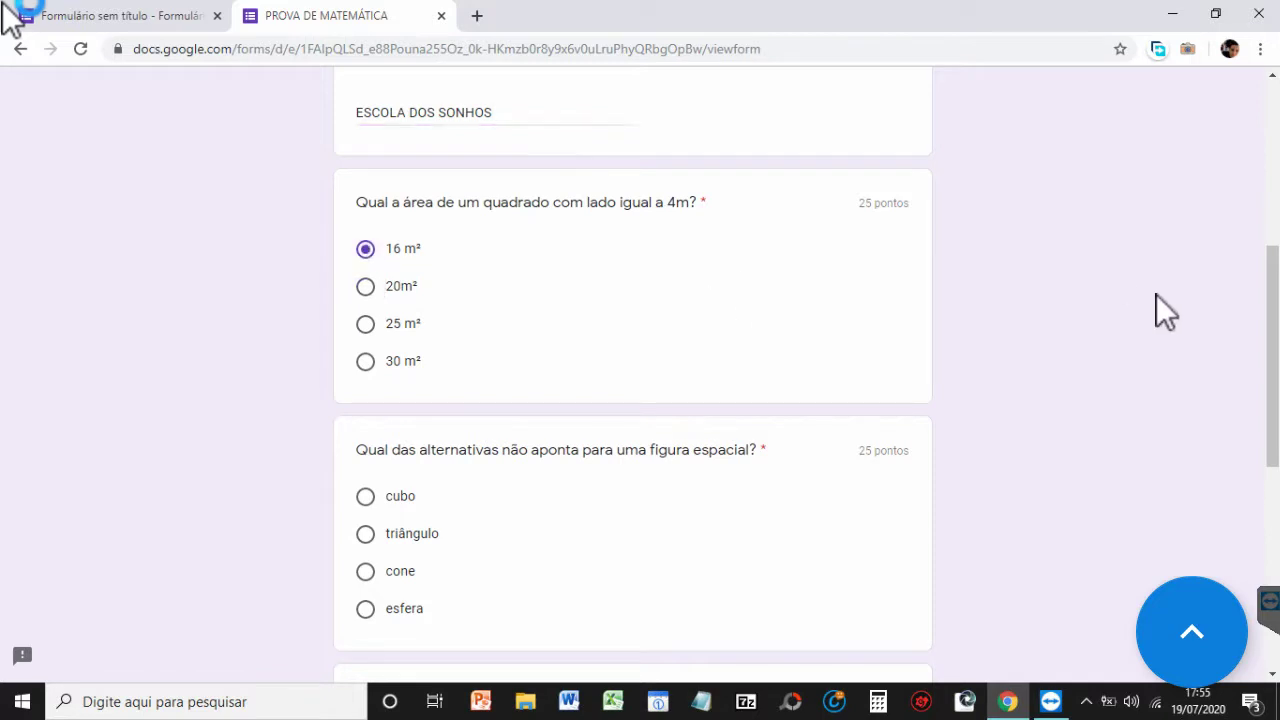
scroll(1273, 300, "down", 2)
scroll(1273, 420, "down", 1)
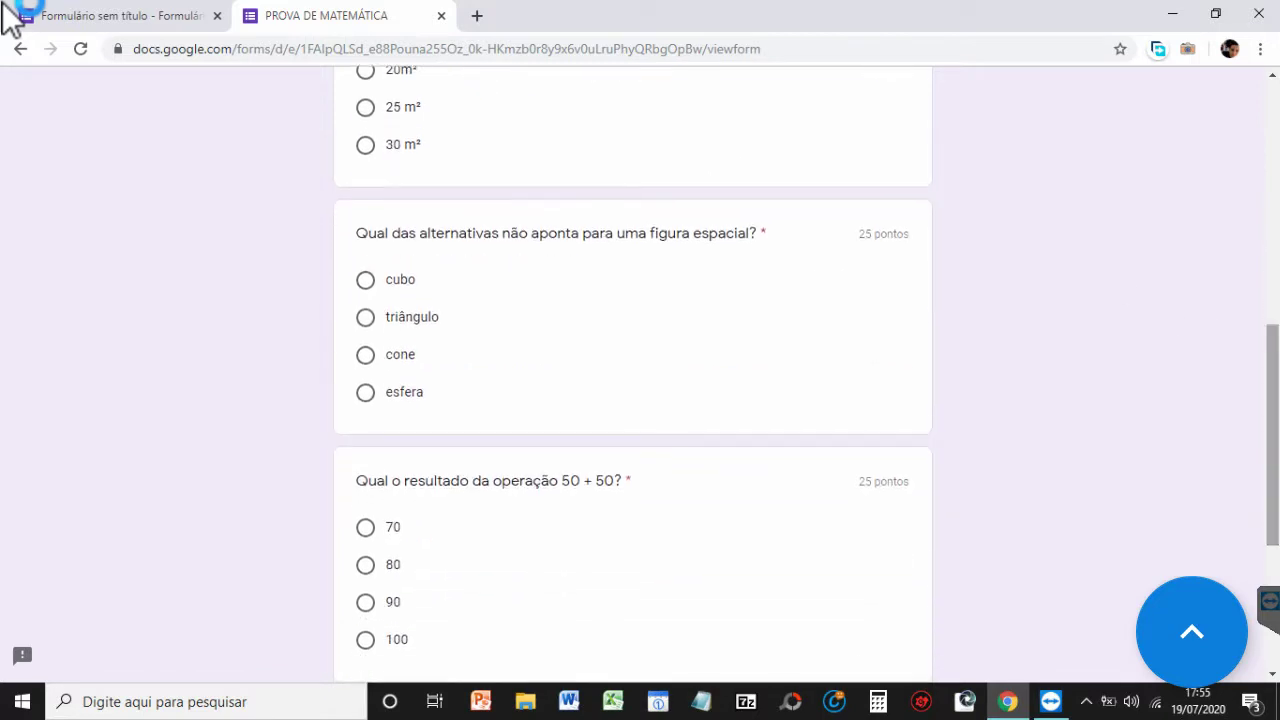
left_click(365, 317)
scroll(647, 341, "down", 3)
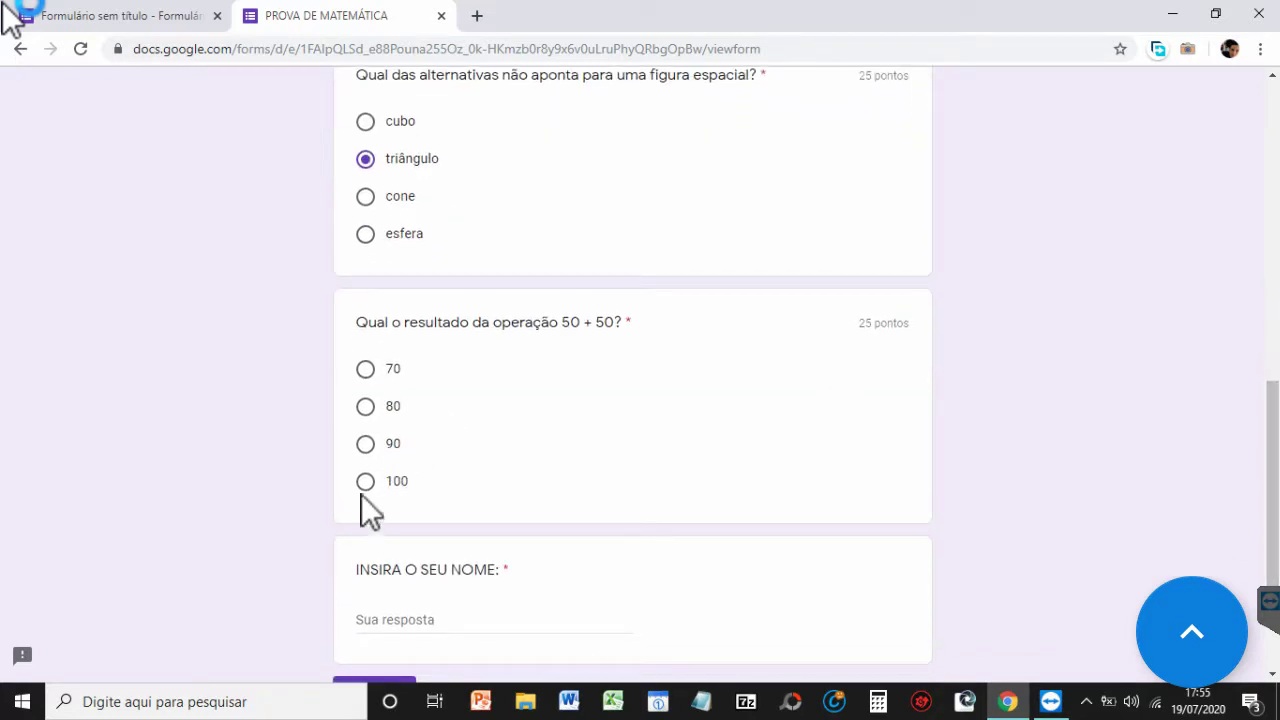
left_click(365, 481)
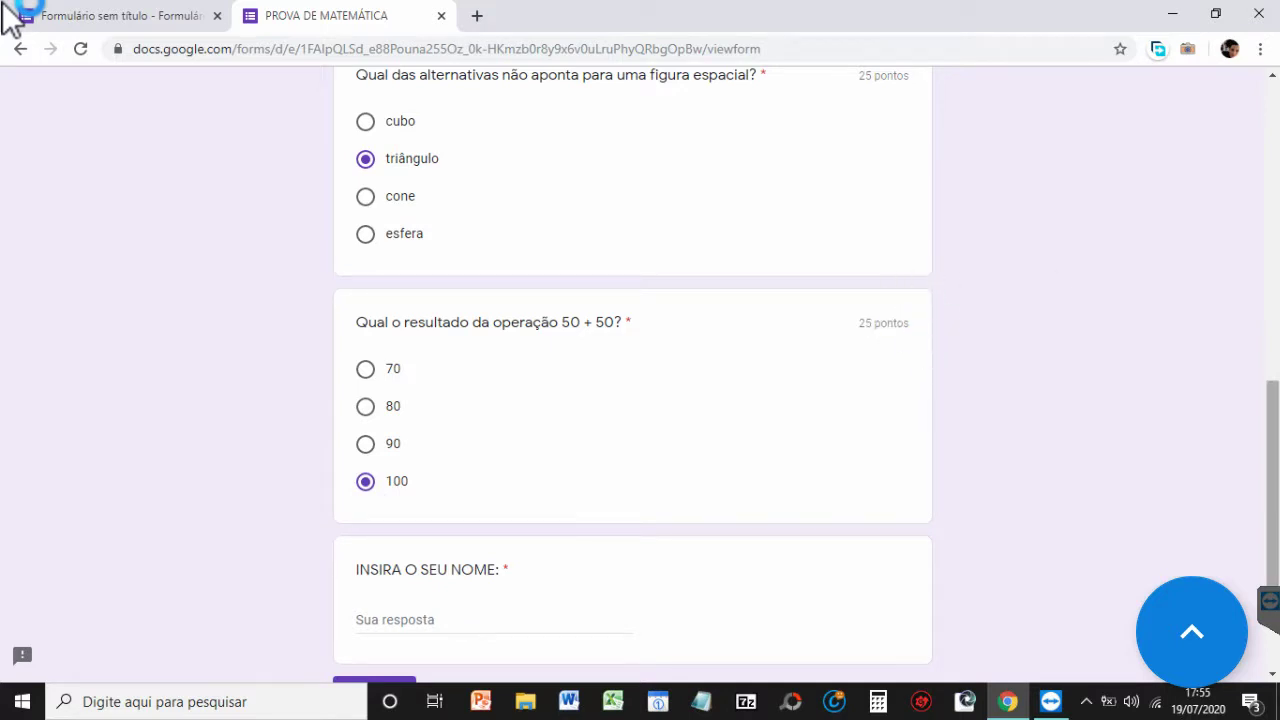
Step: Enter the respondent's name in the last required field and submit the test
scroll(1084, 348, "down", 2)
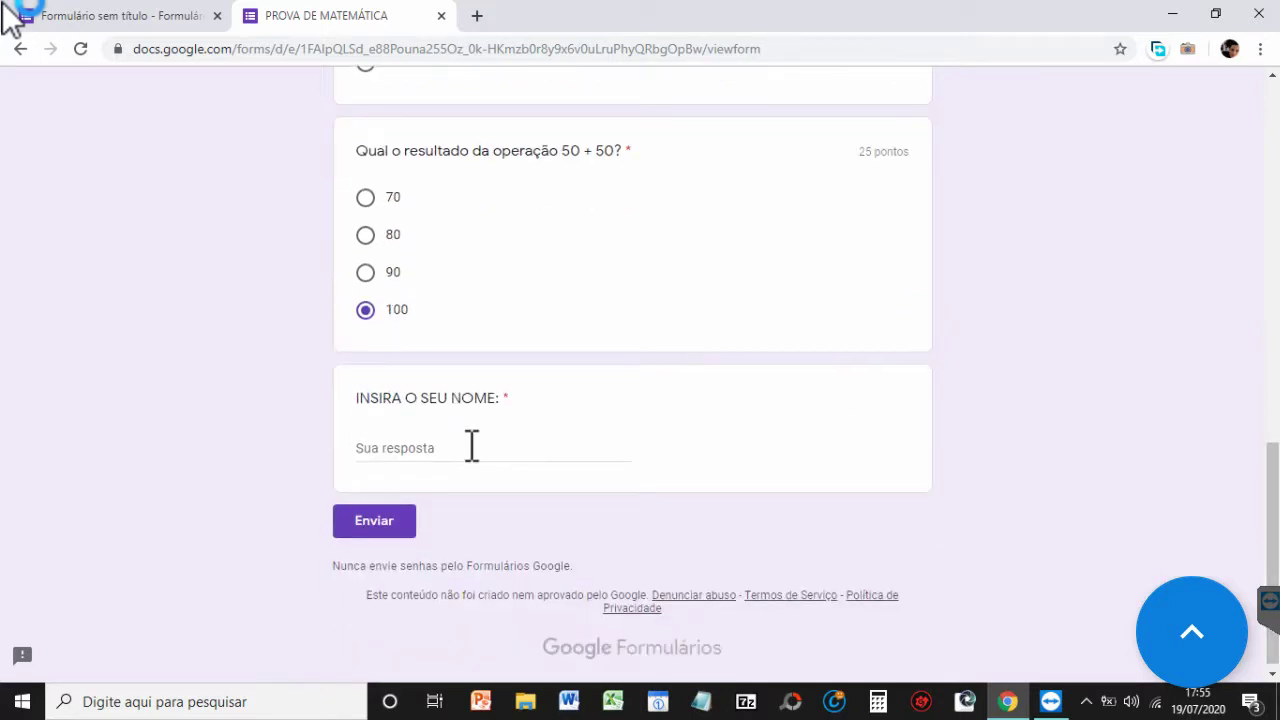
left_click(471, 446)
type("PROFESSOR")
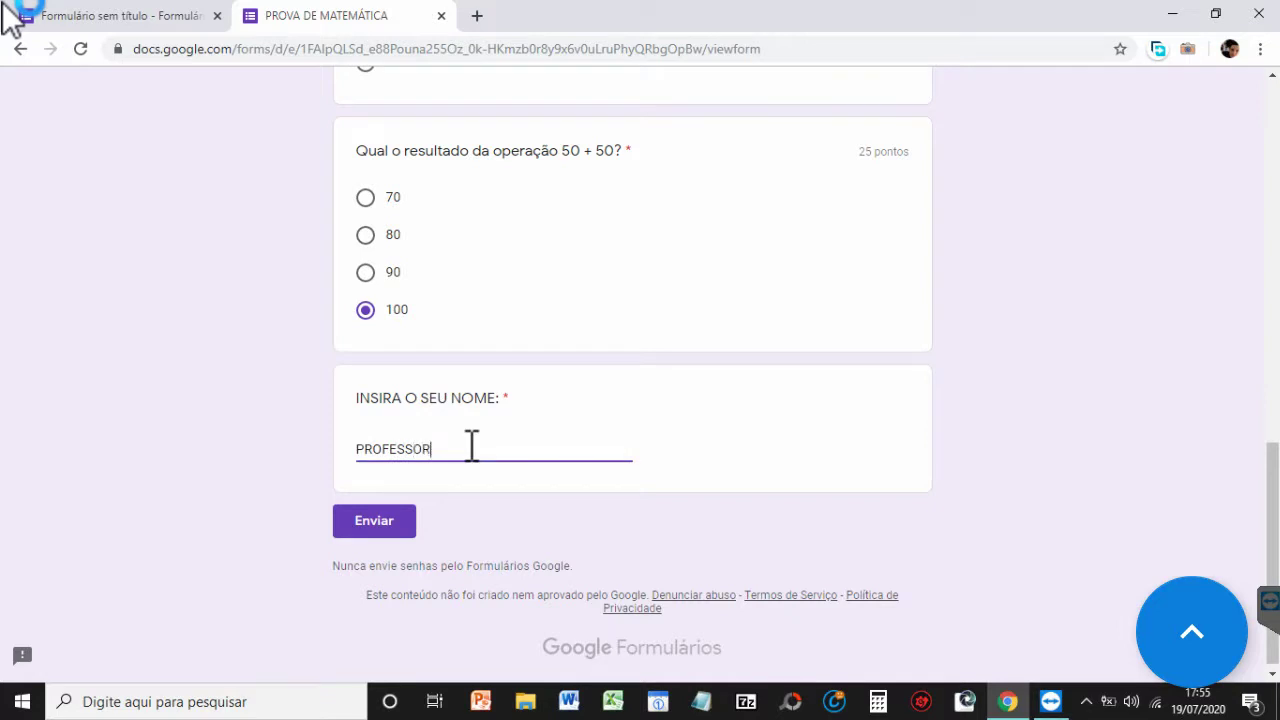
type(" CARLOS")
left_click(362, 525)
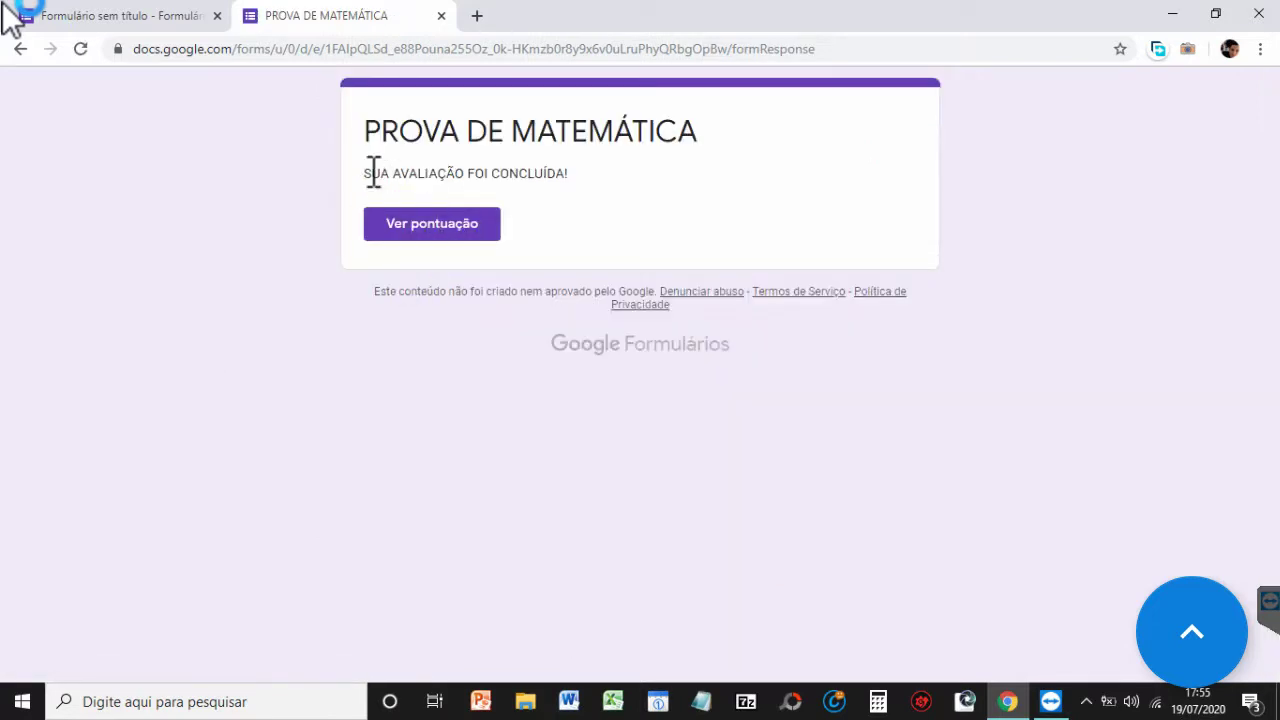
Step: View the score of the submitted test and close the score and respondent tabs to return to the form editor
left_click_drag(370, 172, 465, 177)
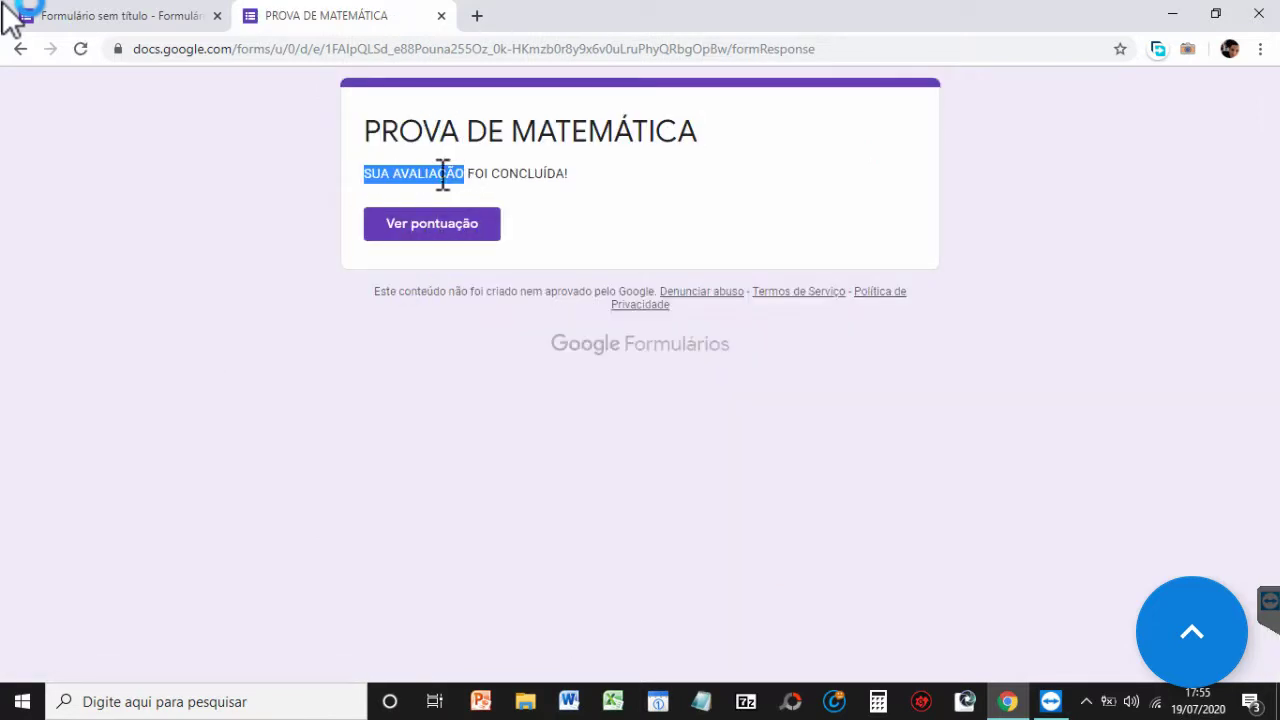
left_click(614, 176)
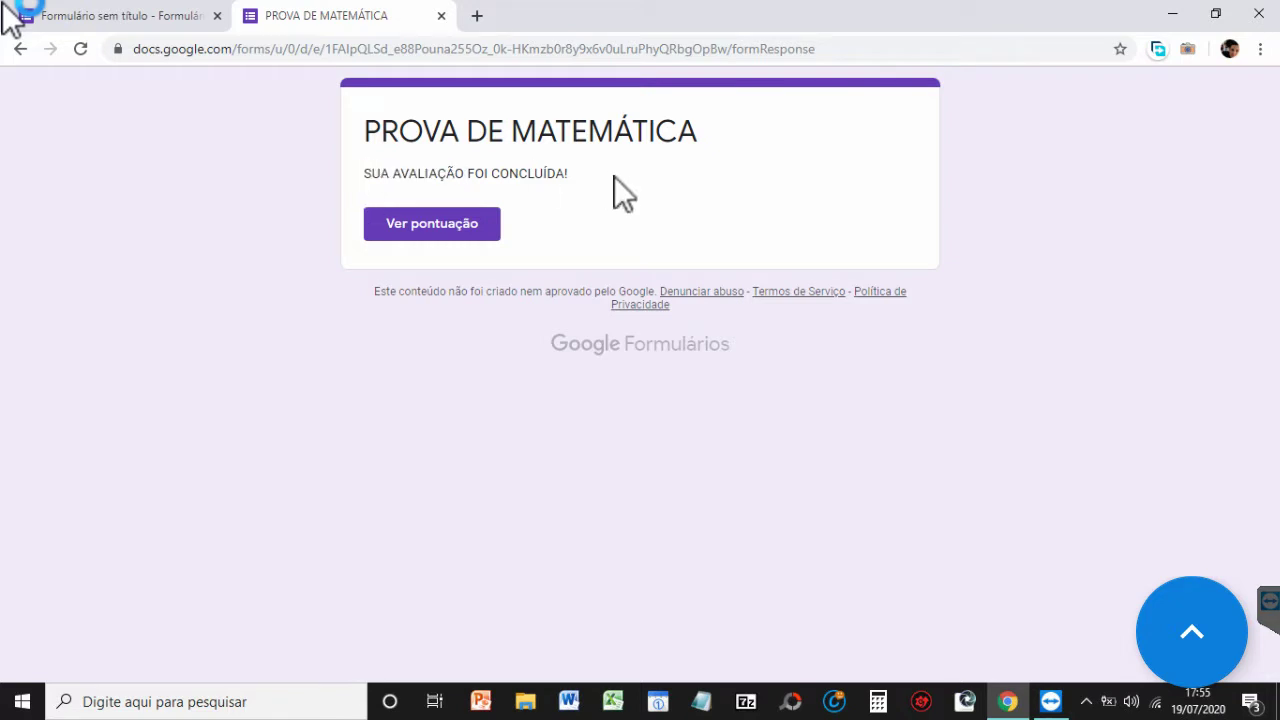
left_click(435, 228)
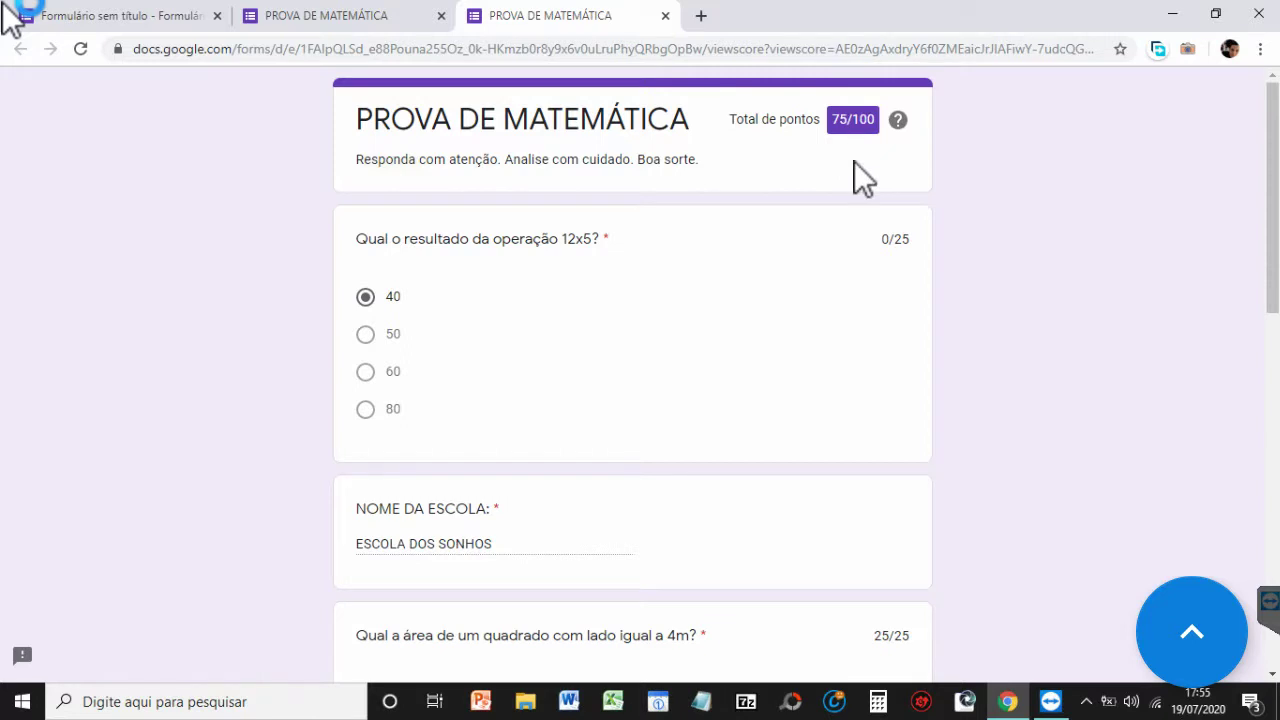
left_click(665, 16)
left_click(441, 16)
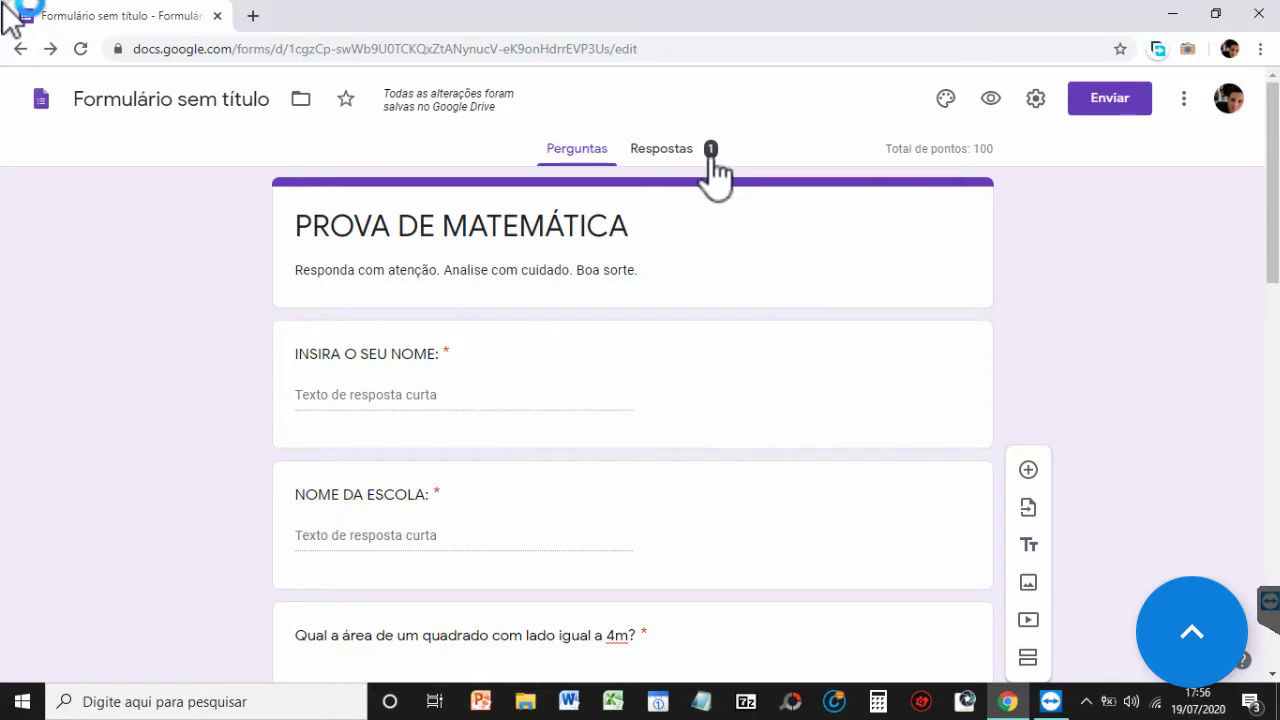
Step: Open the form's responses and examine the summary, including the point distribution, frequently missed questions and submitted answers
left_click(651, 152)
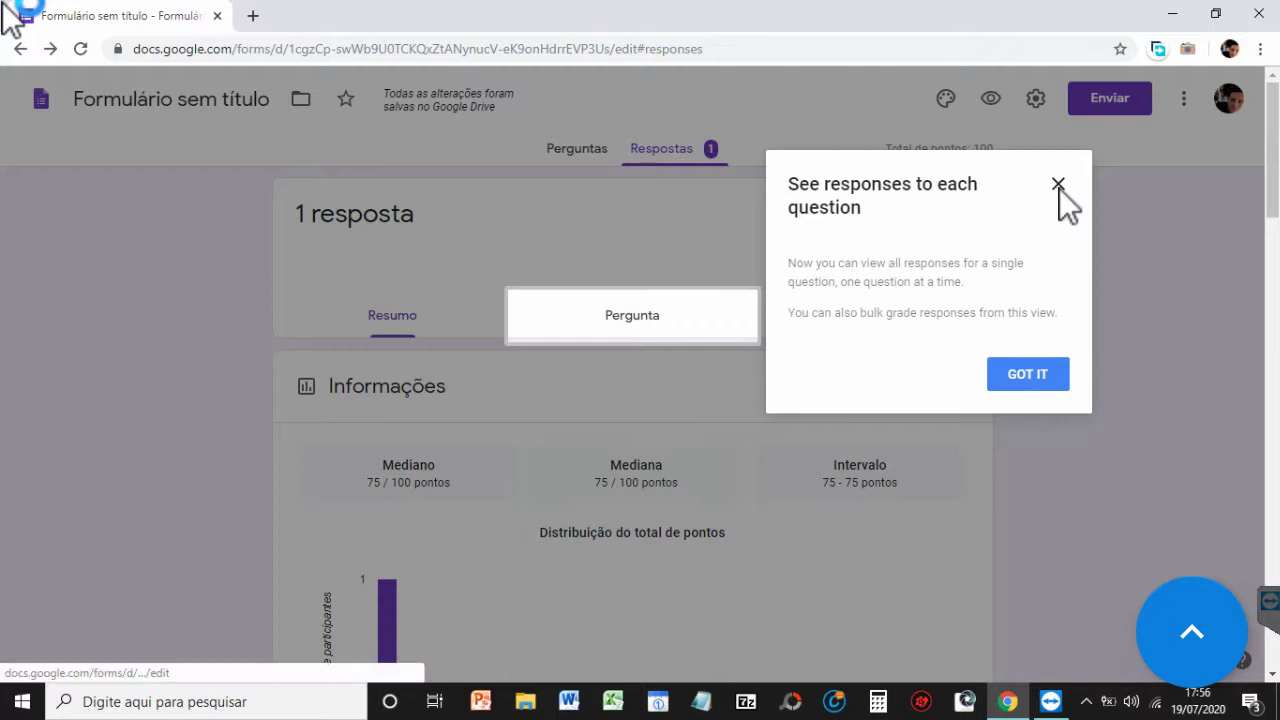
left_click(1059, 186)
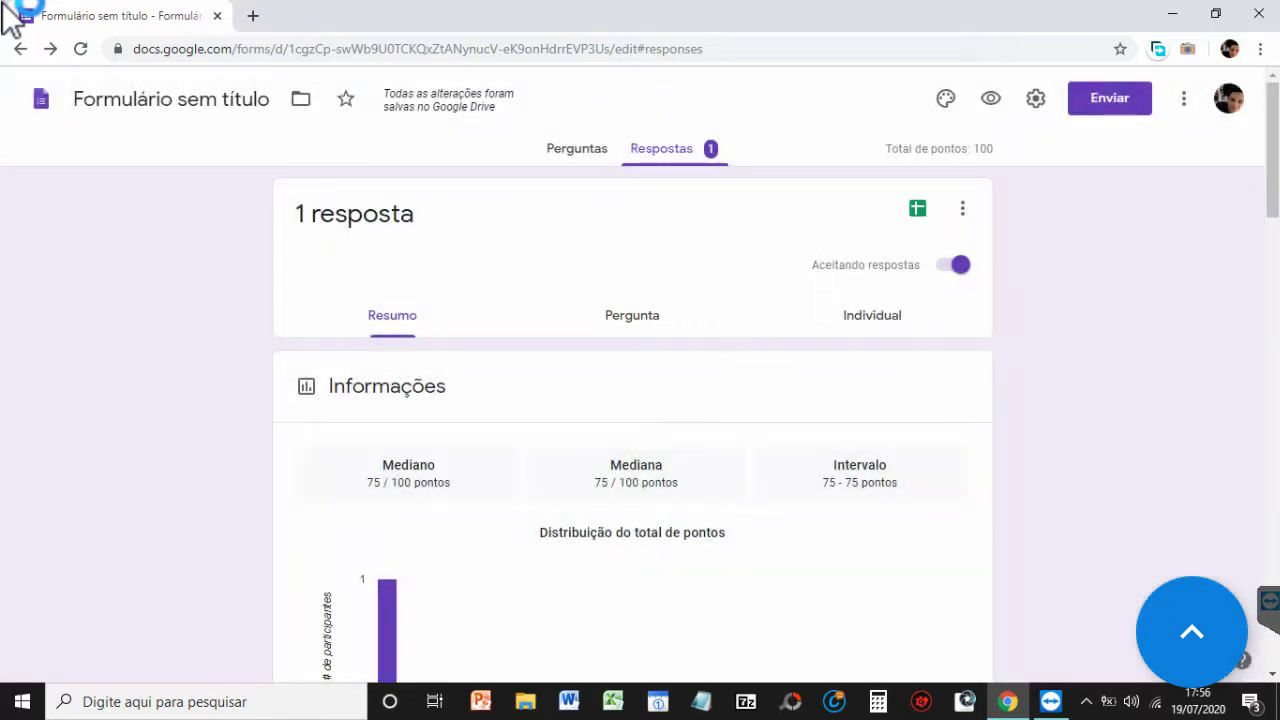
scroll(632, 420, "down", 2)
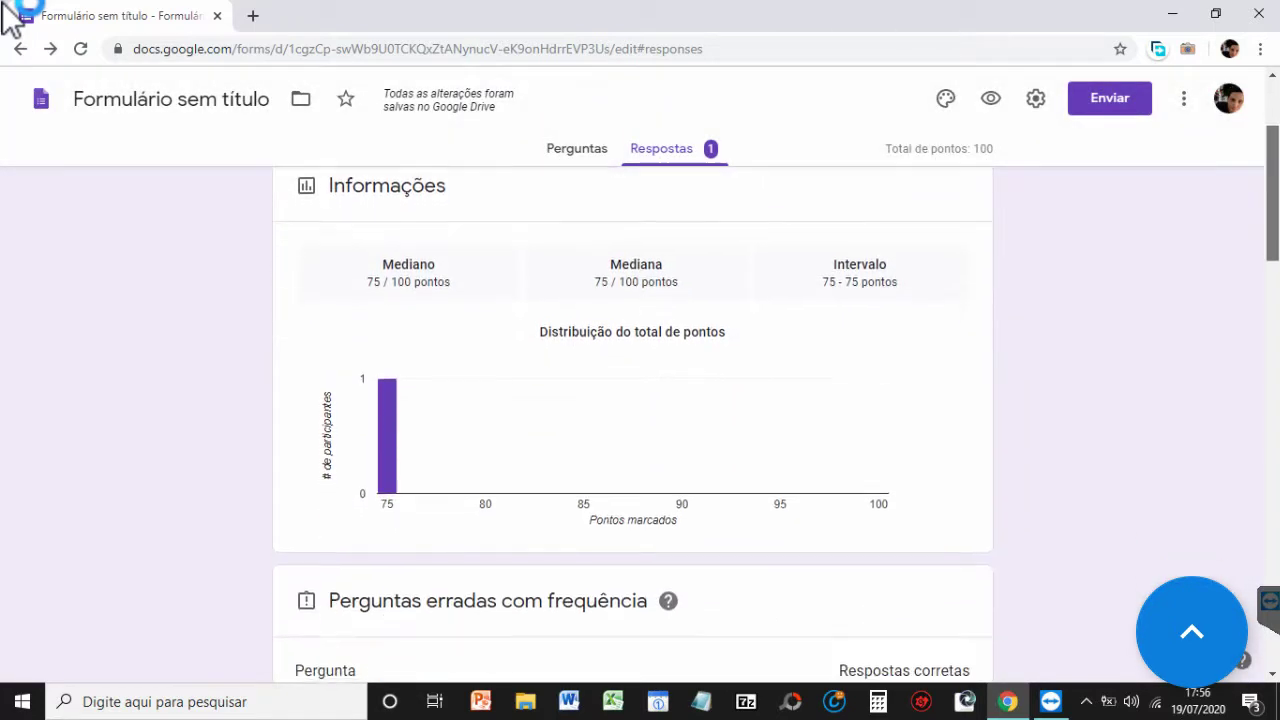
scroll(632, 420, "down", 1)
scroll(632, 420, "up", 1)
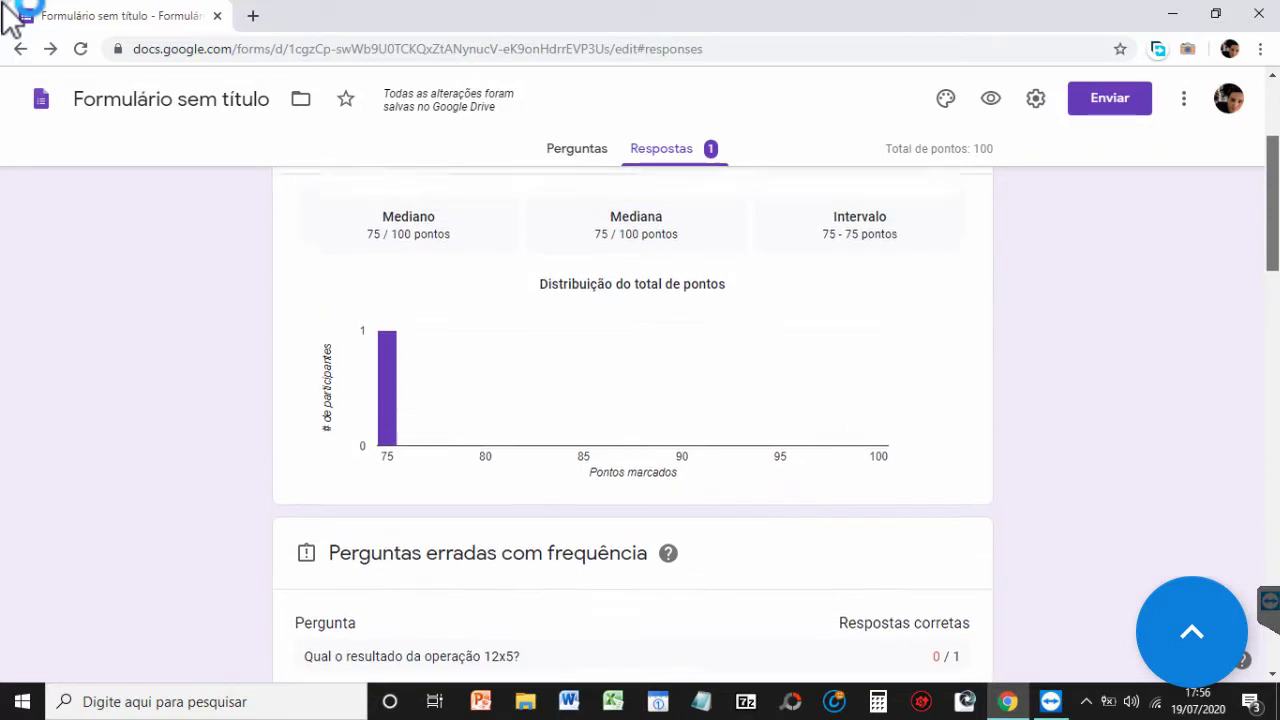
scroll(632, 420, "up", 1)
scroll(632, 420, "down", 4)
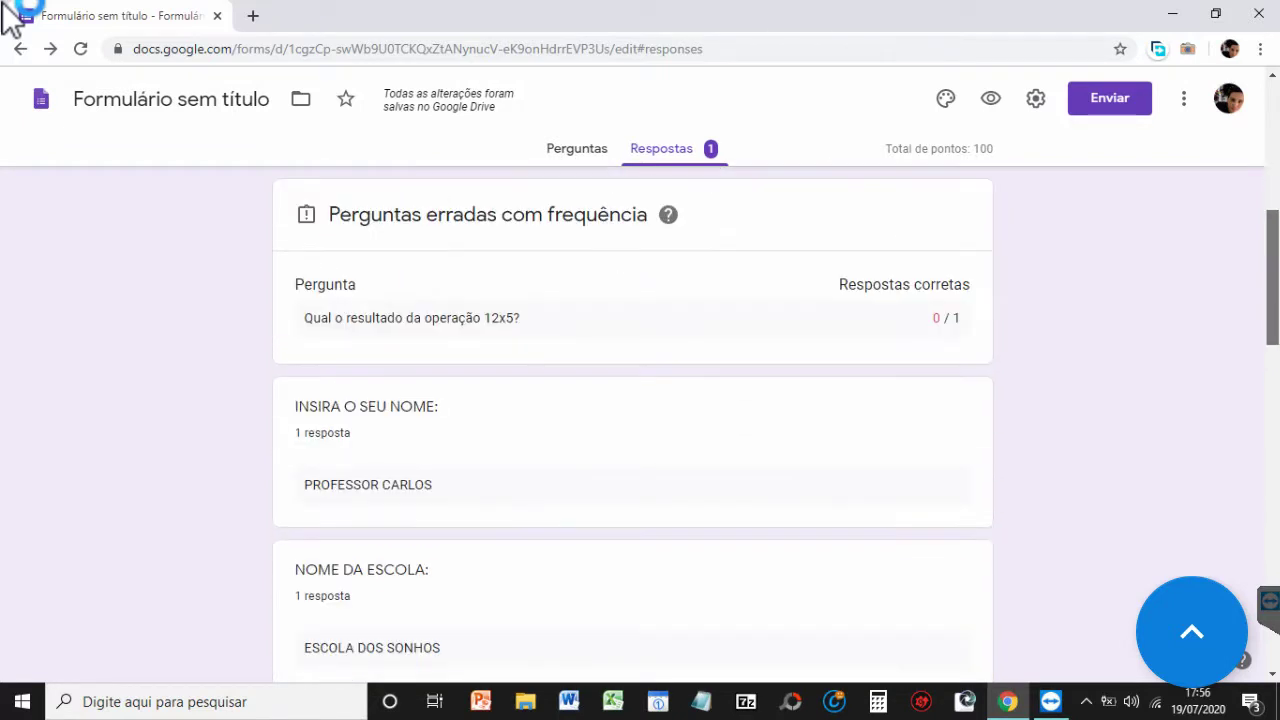
scroll(1275, 240, "up", 4)
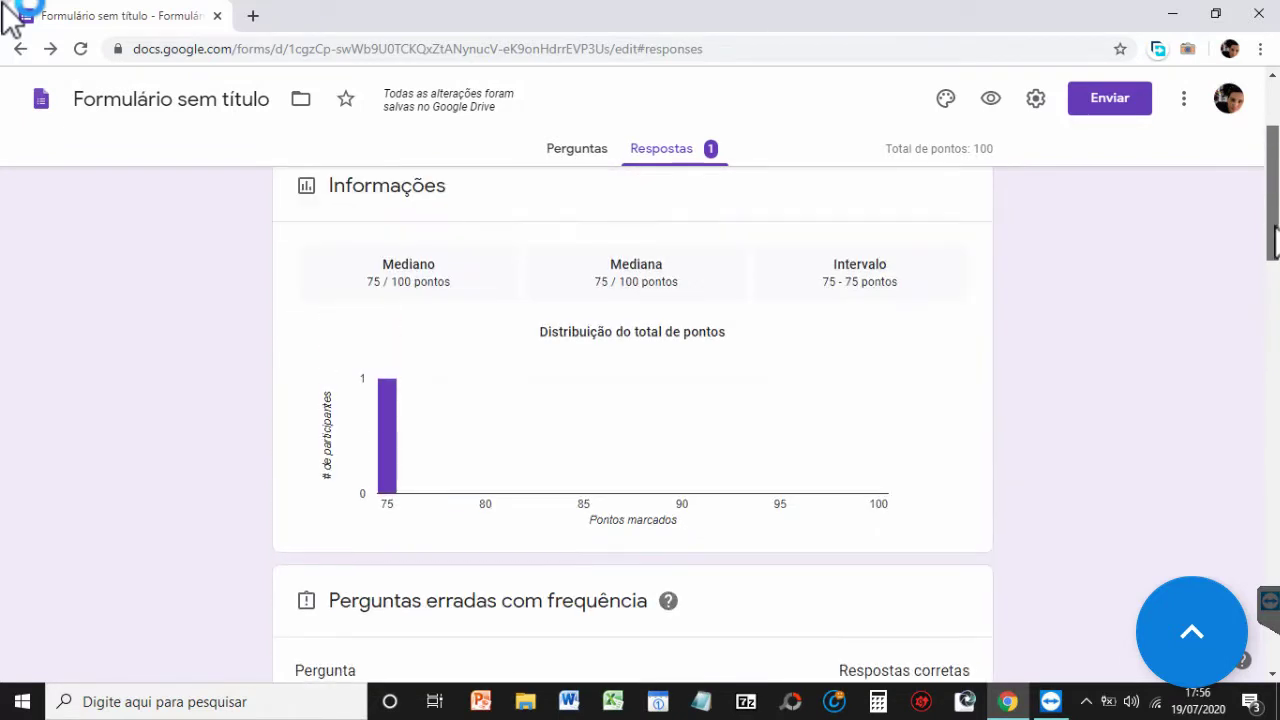
scroll(1275, 240, "up", 1)
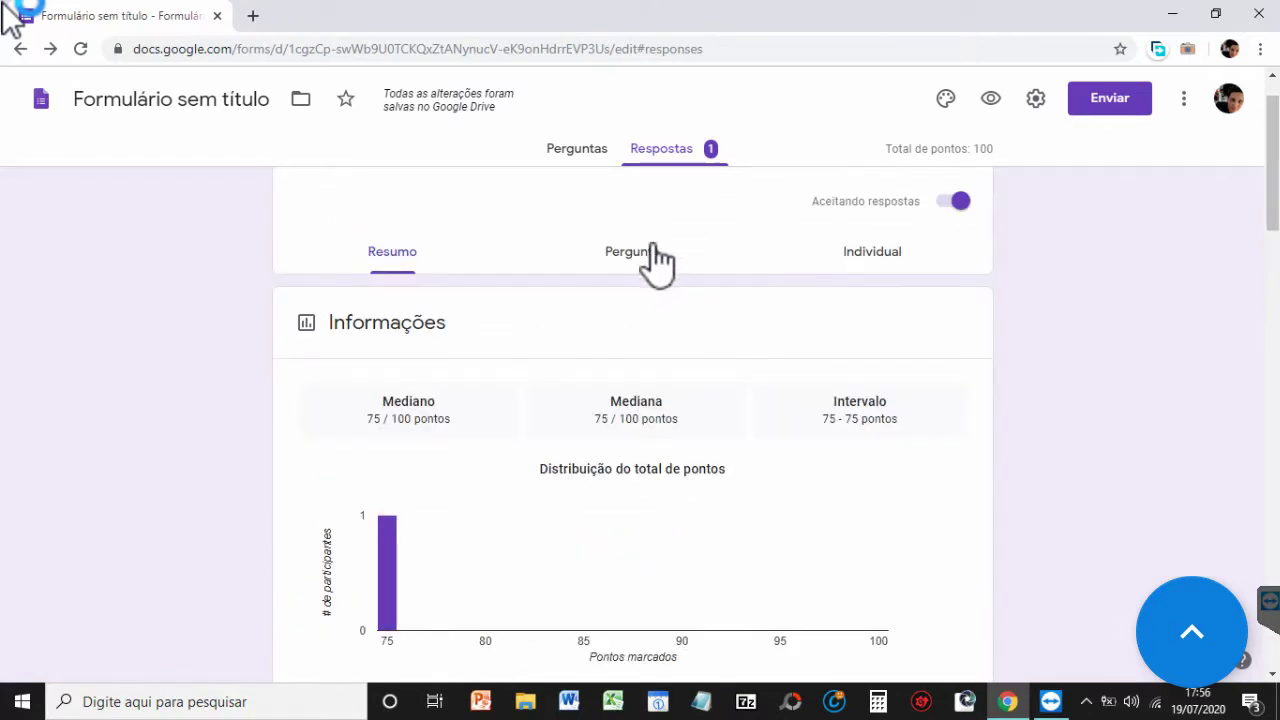
Step: Open the individual response view and check the respondent's total score and submitted name and school
left_click(868, 252)
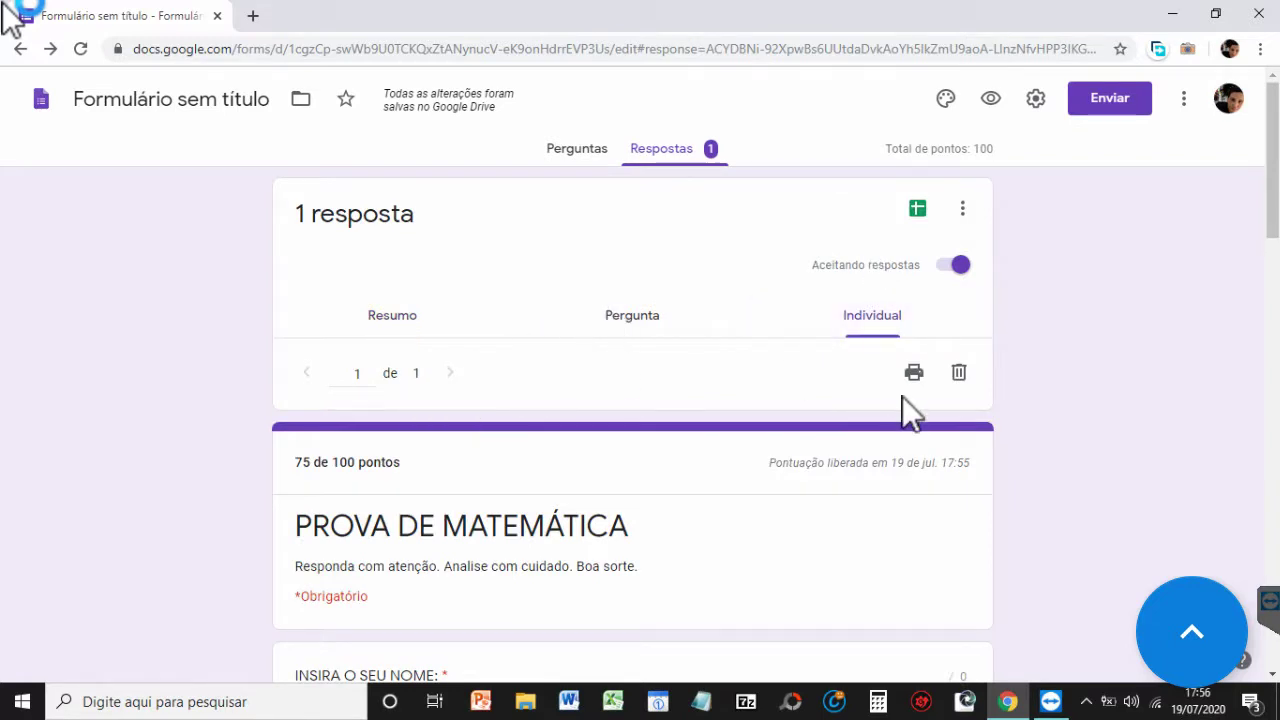
scroll(1272, 250, "down", 2)
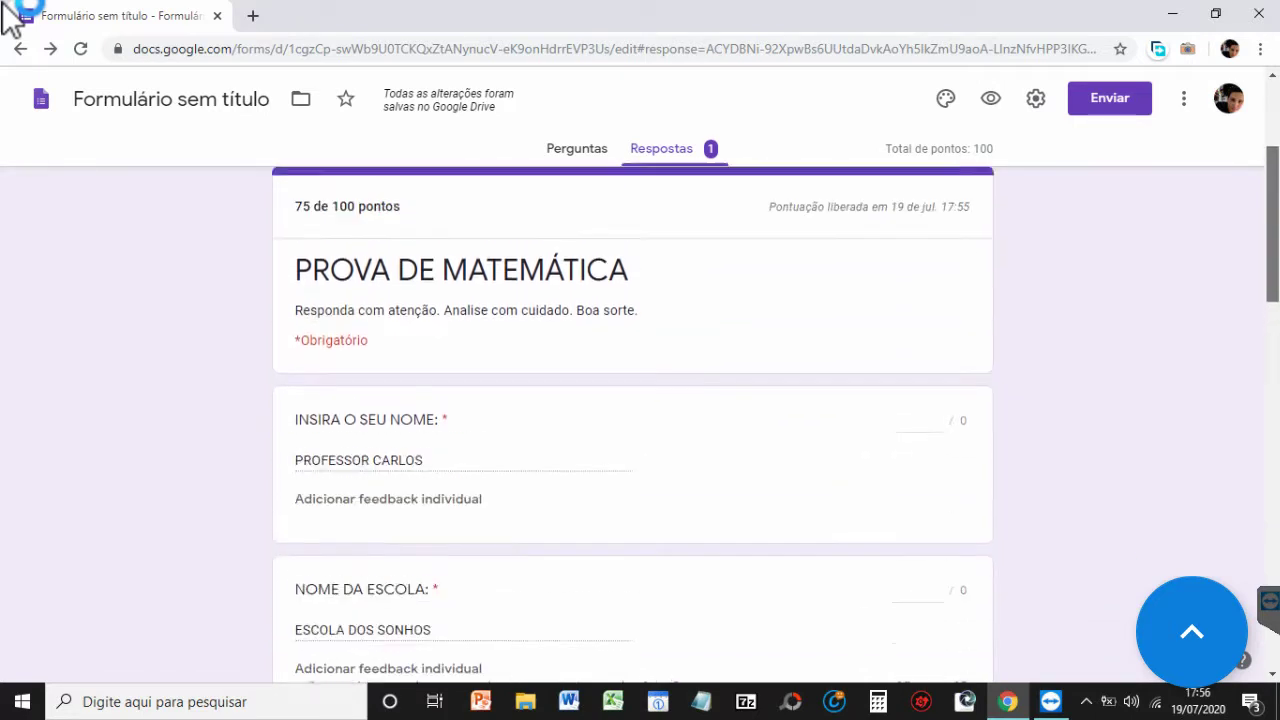
scroll(632, 420, "up", 1)
scroll(1274, 140, "up", 2)
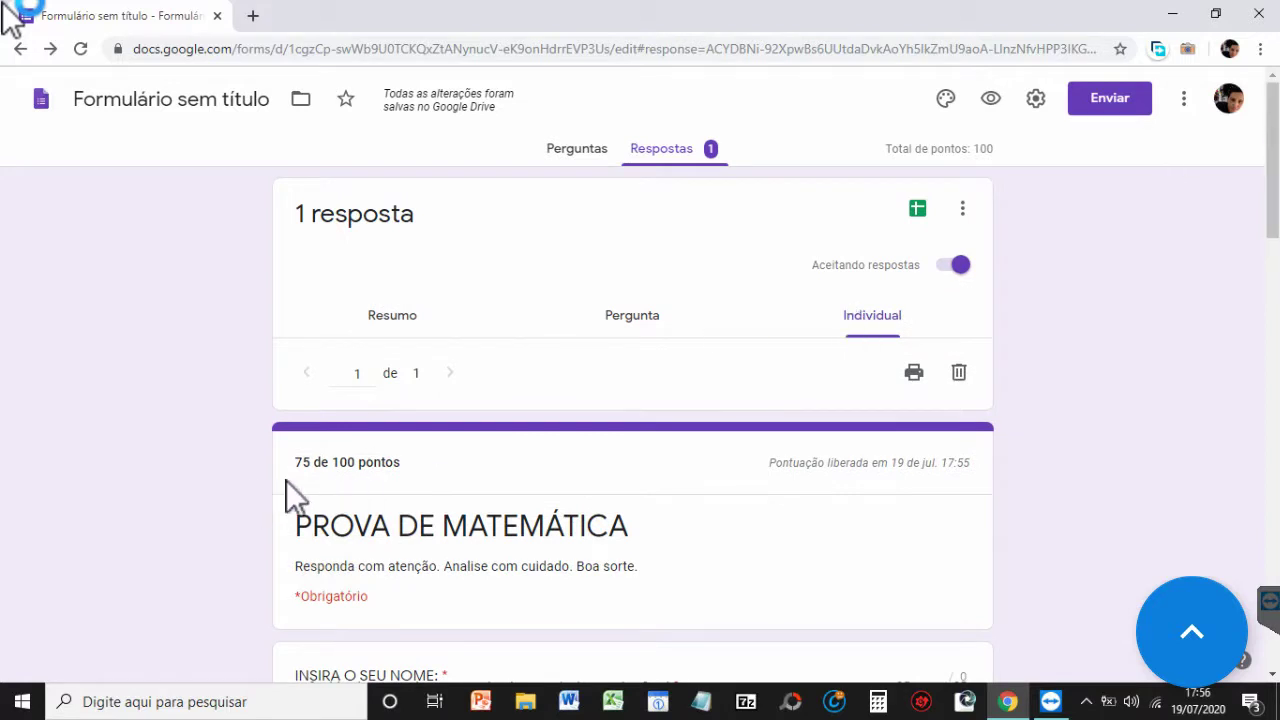
left_click_drag(297, 462, 405, 466)
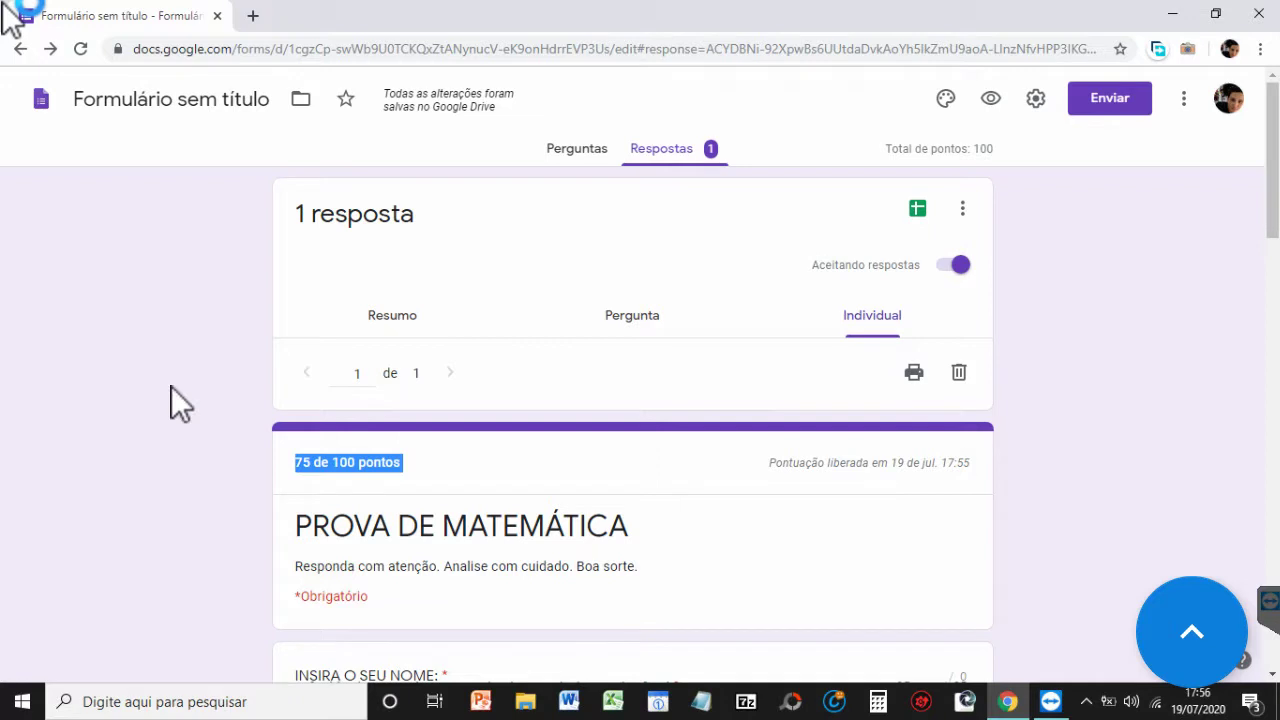
Step: Bookmark the form's response page in the "Barra de favoritos" folder
left_click(1121, 50)
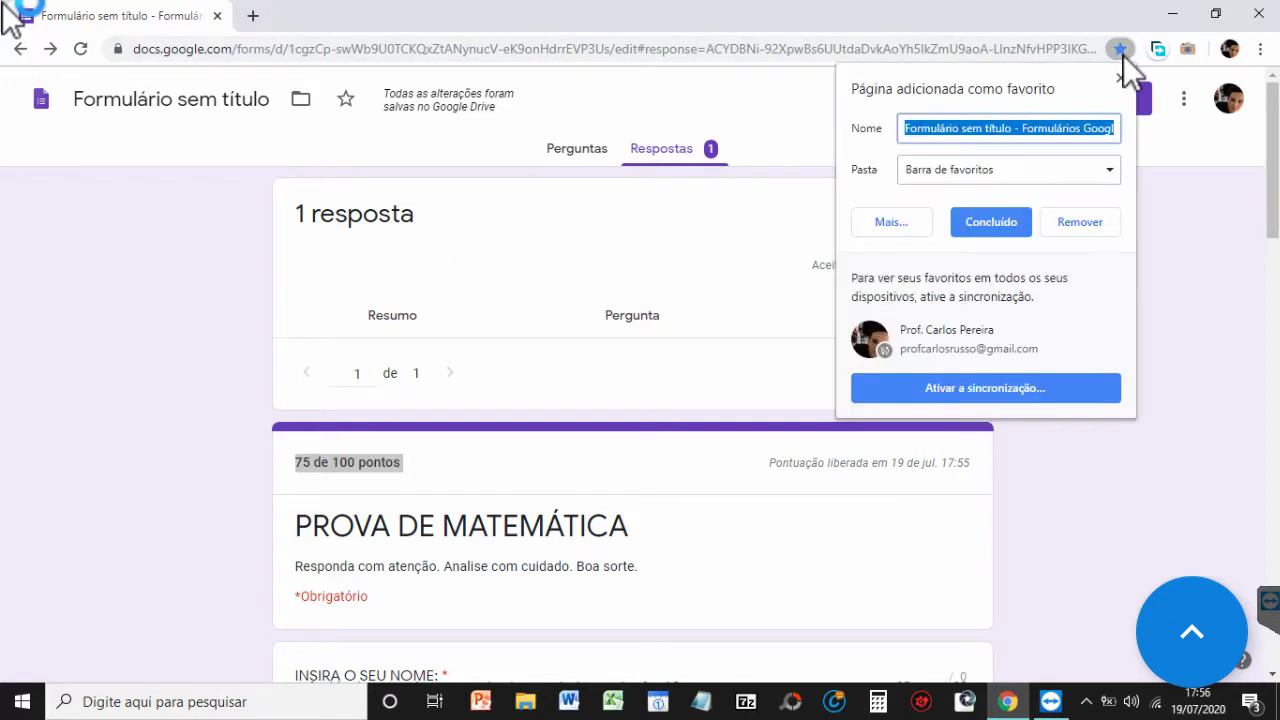
left_click(1188, 227)
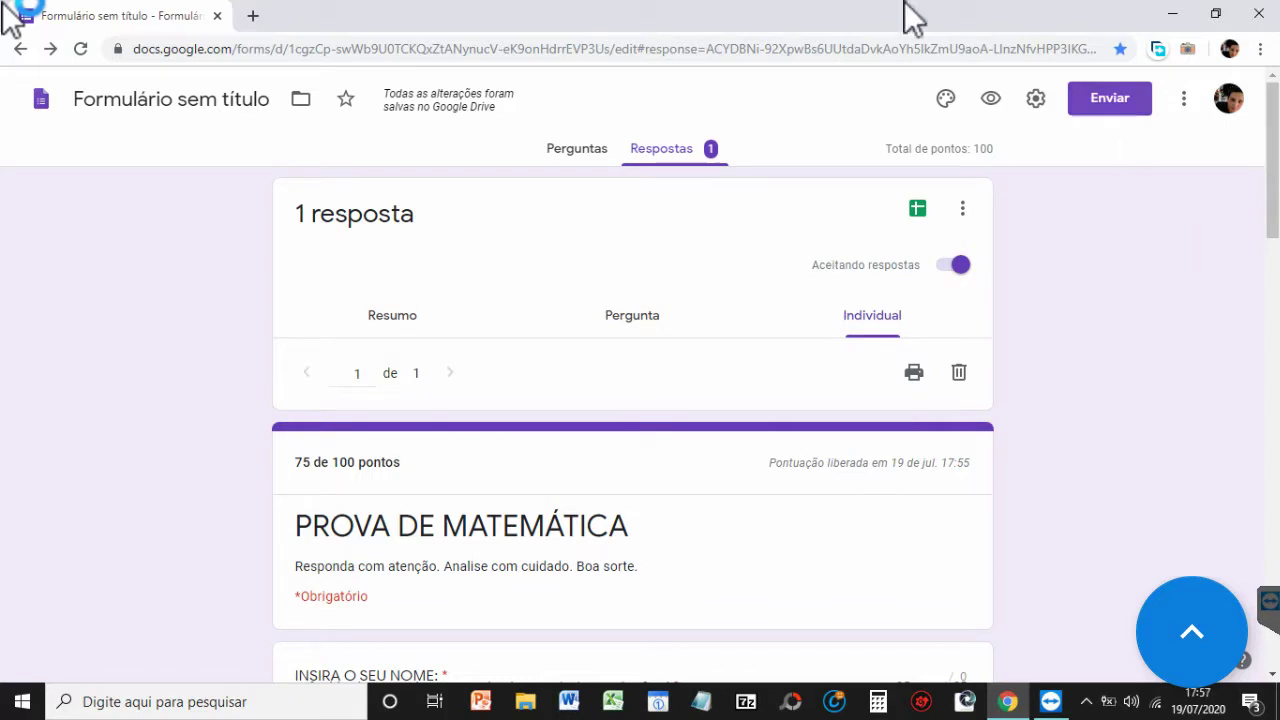
left_click(875, 51)
type("WWW.")
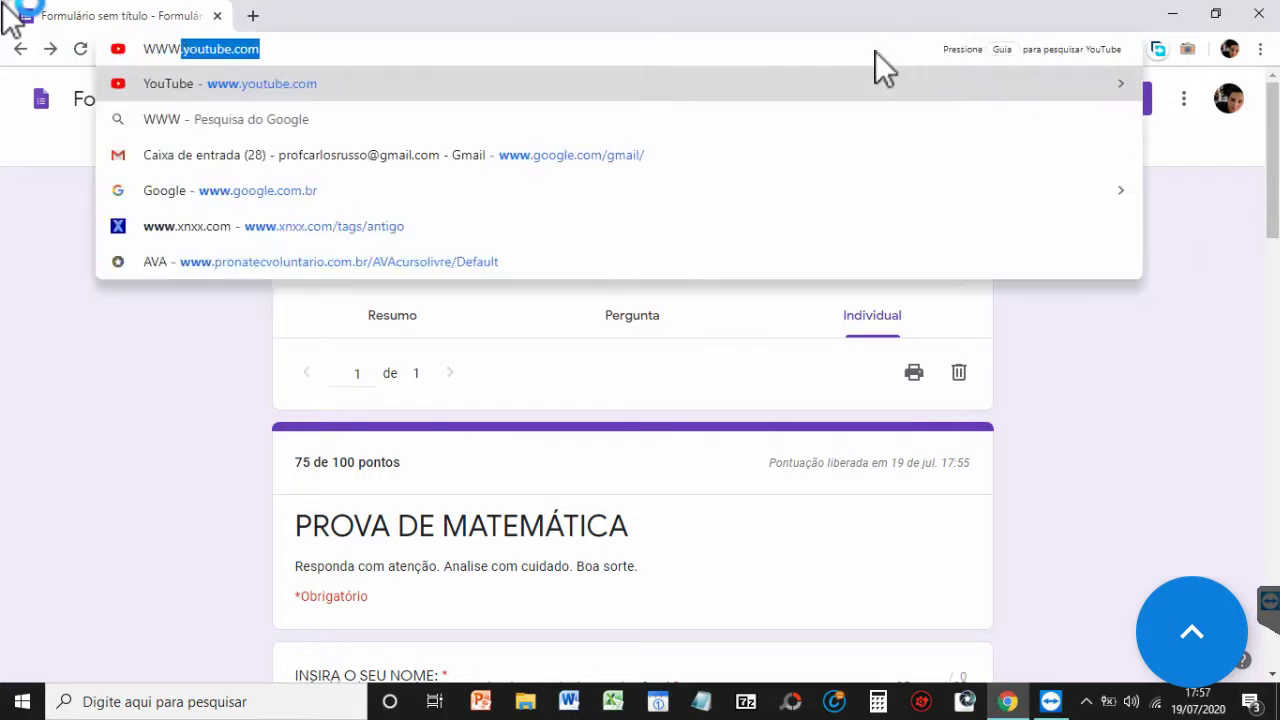
type("GOO")
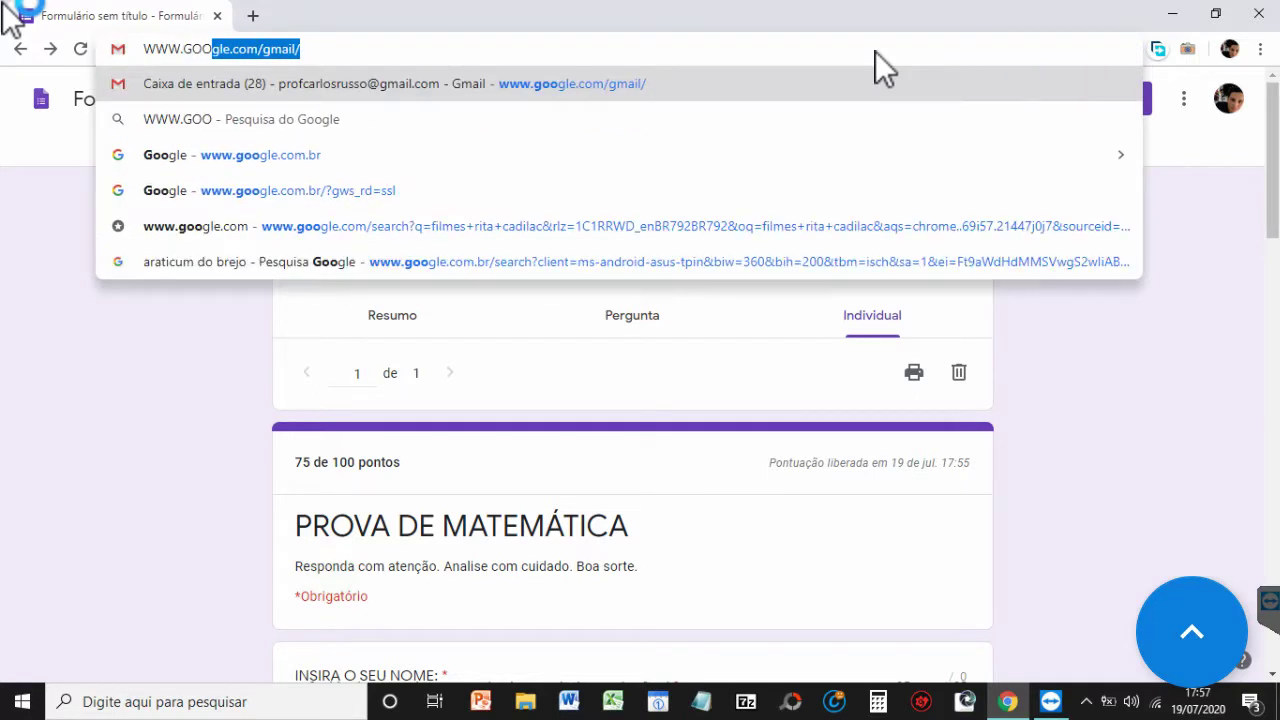
key("Right")
key("BackSpace")
key("BackSpace")
key("BackSpace")
key("BackSpace")
key("BackSpace")
key("BackSpace")
key("BackSpace")
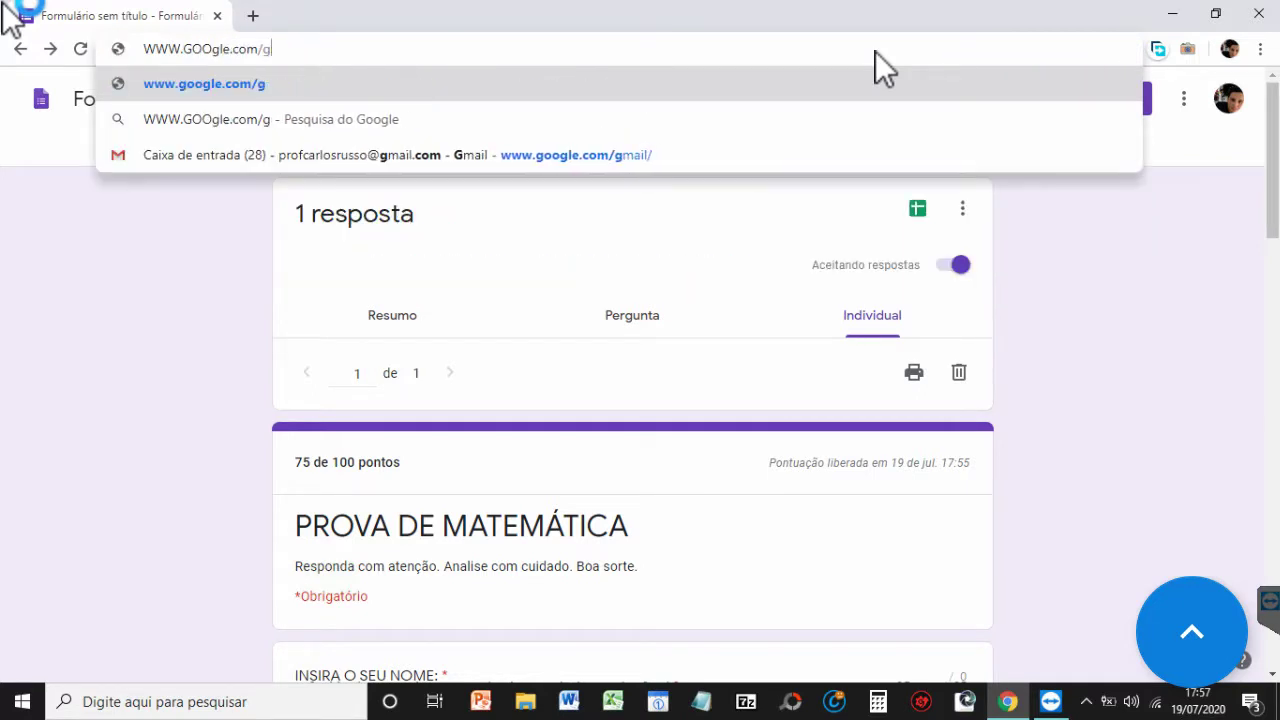
key("BackSpace")
type("m")
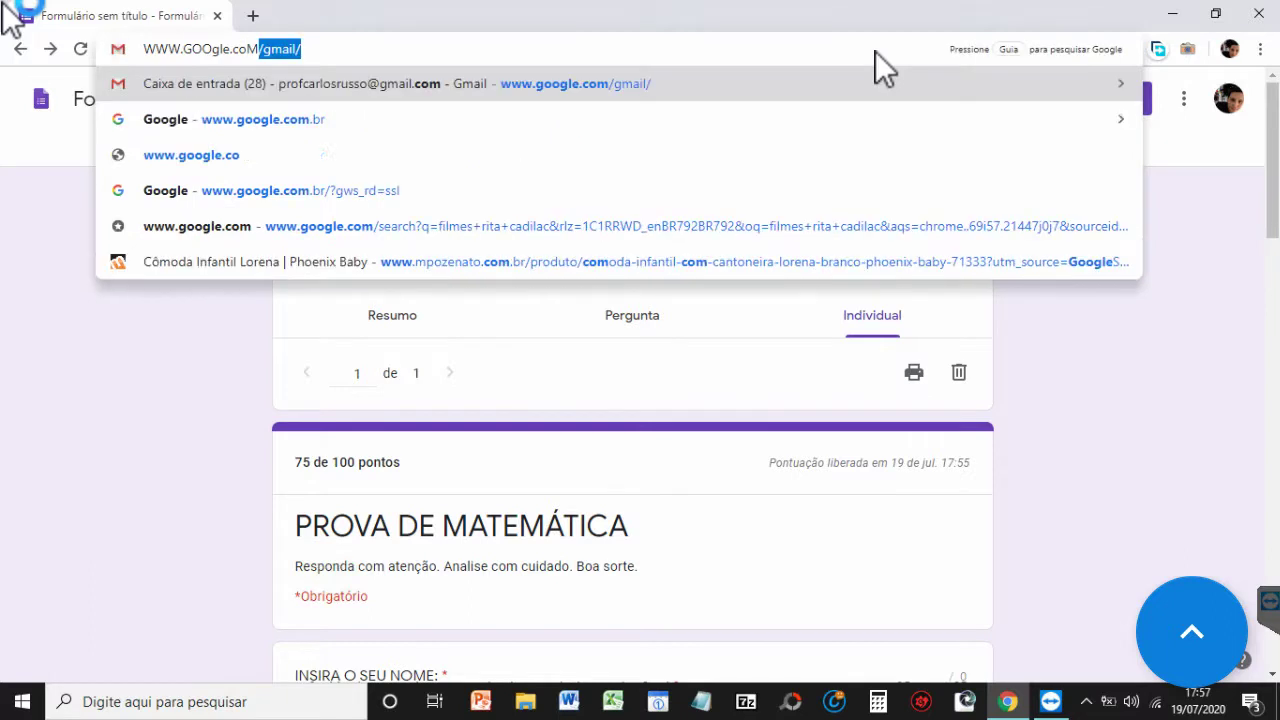
key("BackSpace")
key("BackSpace")
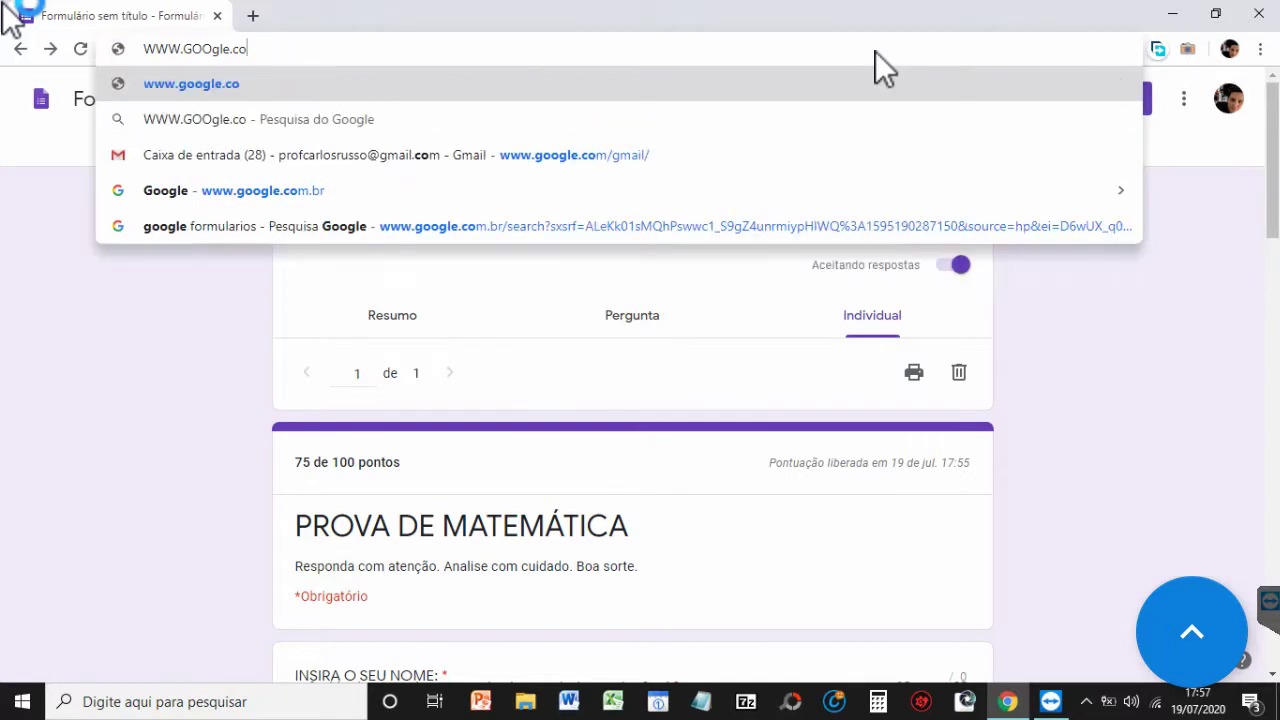
Step: Replace the form's browser tab with a new one and reach the personal Formulários Google home page by searching for "GOOGLE FORMULARIOS"
left_click(253, 16)
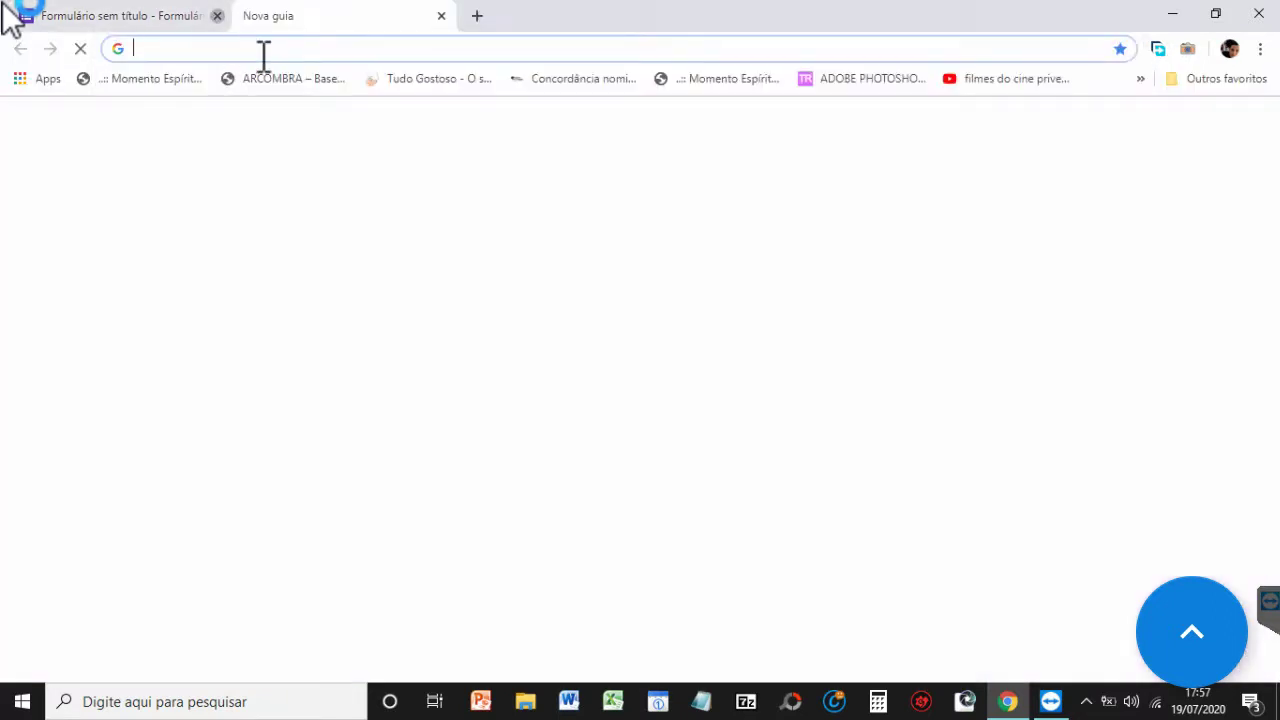
left_click(214, 17)
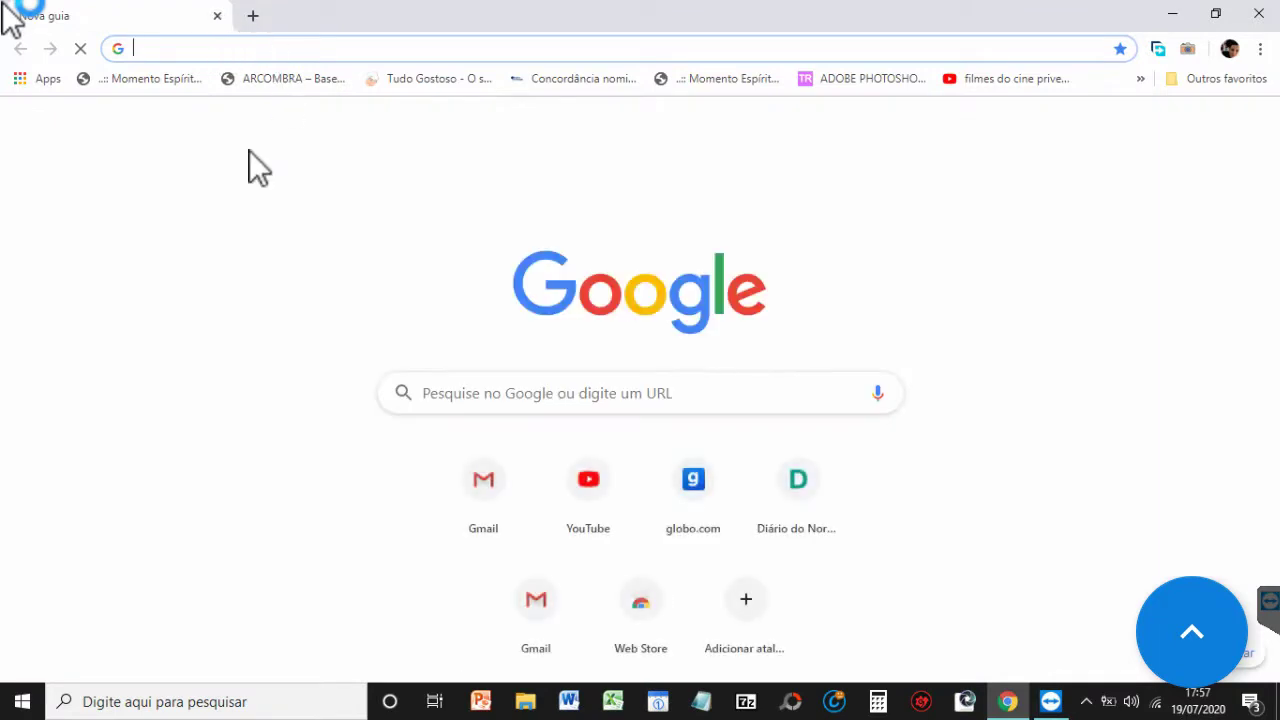
left_click(463, 393)
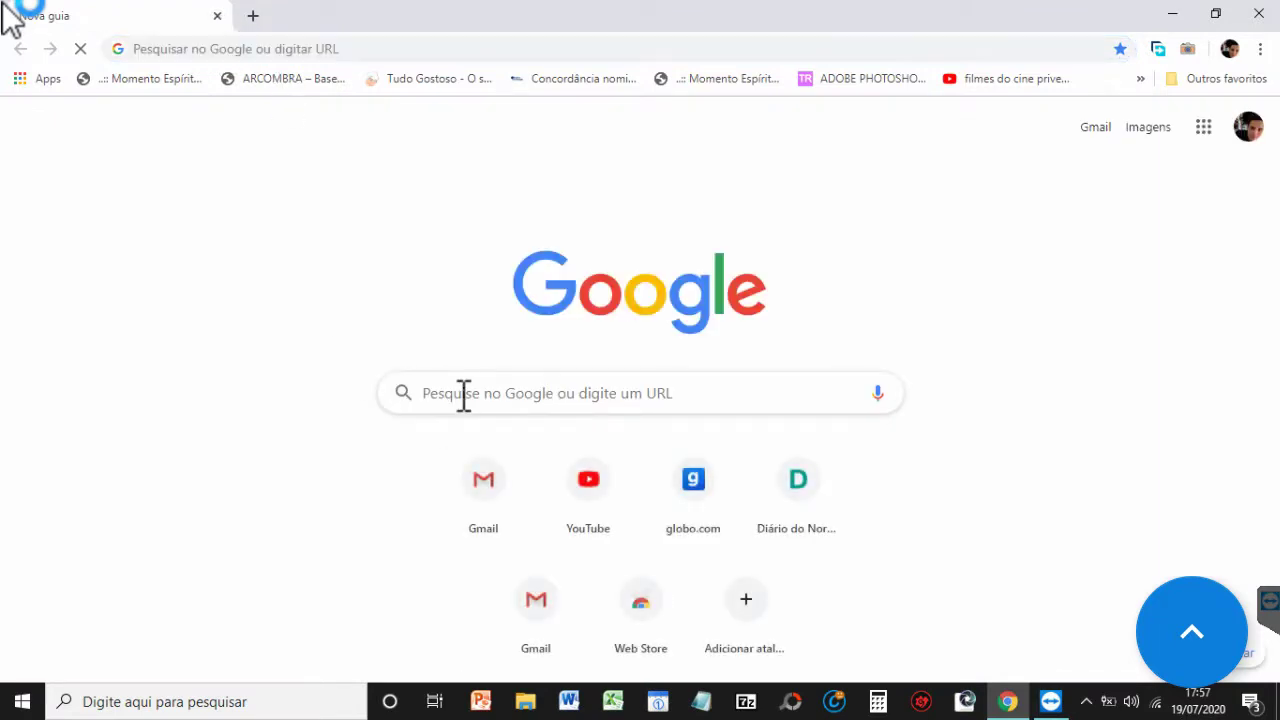
type("GOOGLE FORMULARIOS")
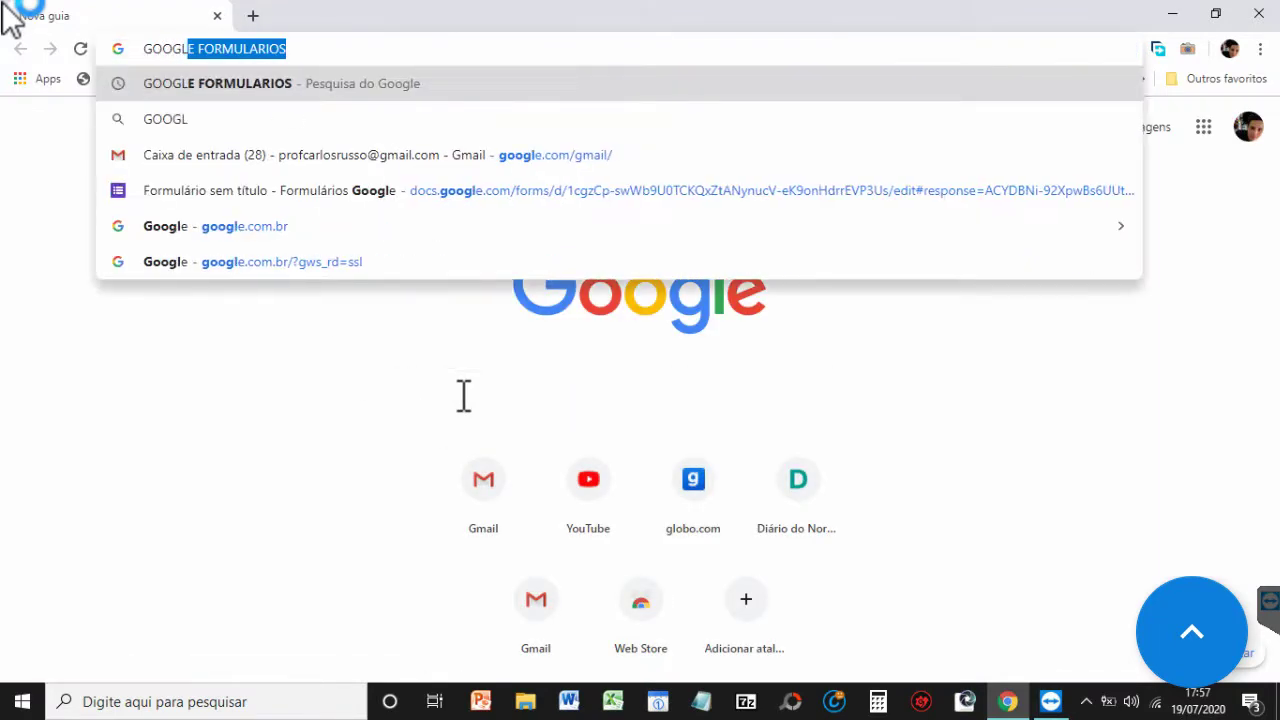
key("Return")
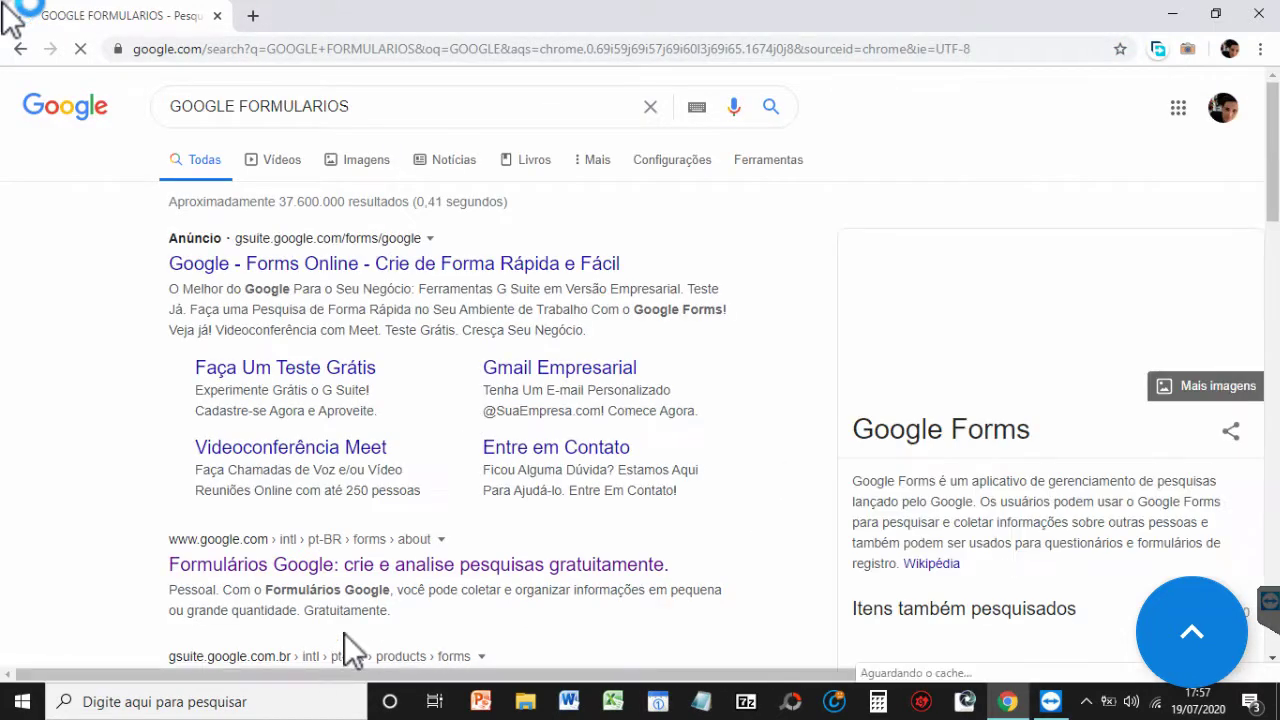
left_click(497, 572)
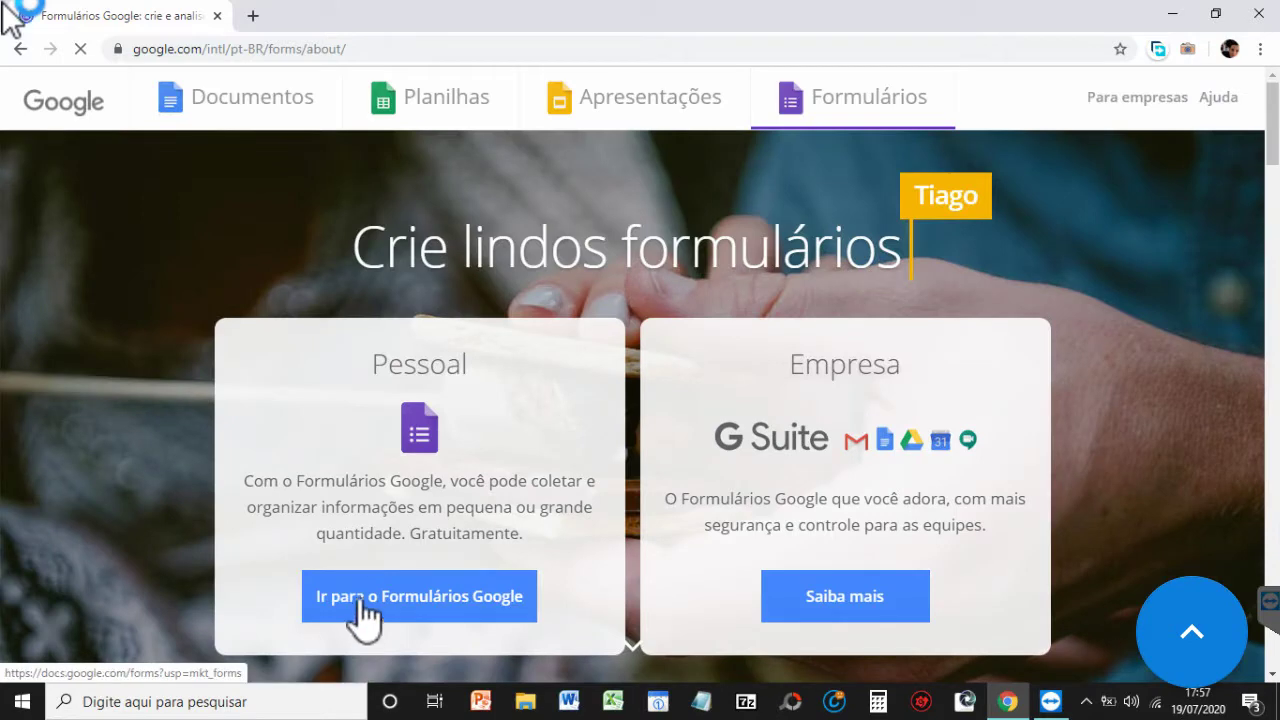
left_click(360, 603)
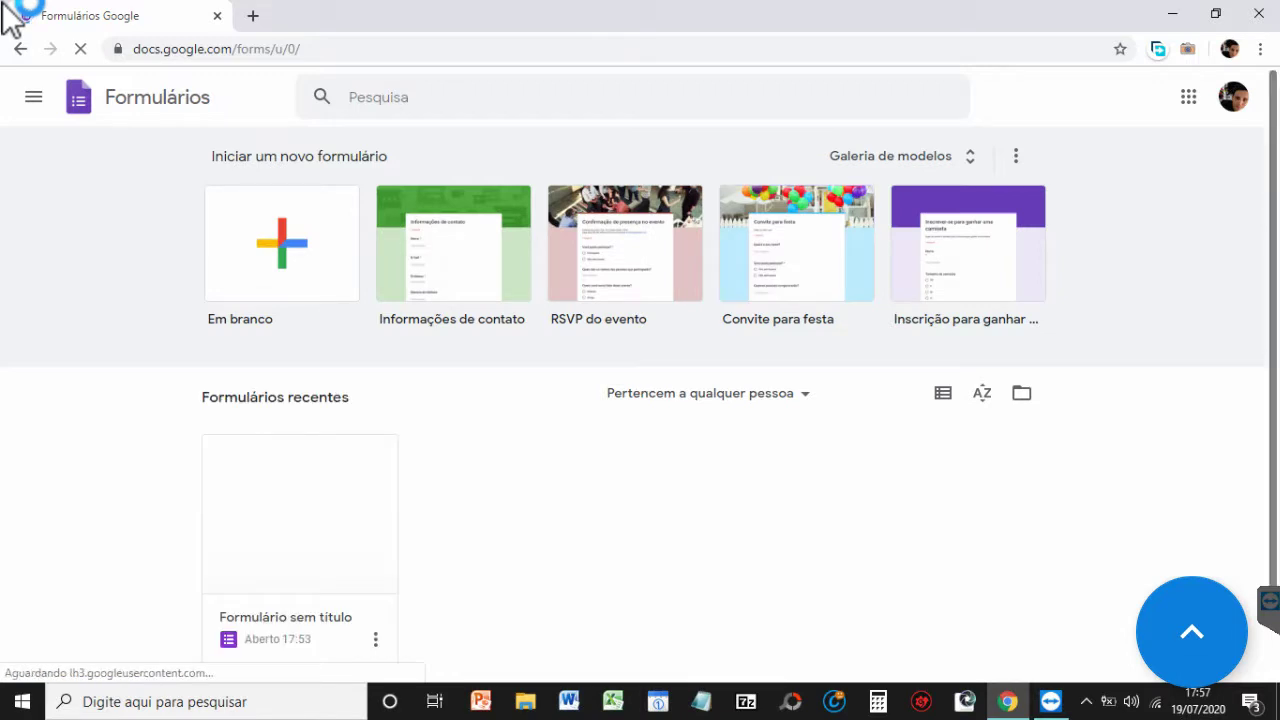
Step: Reopen the PROVA DE MATEMÁTICA form from the recent forms and dismiss the tip about reusing questions
left_click_drag(1276, 226, 1278, 236)
scroll(856, 287, "down", 1)
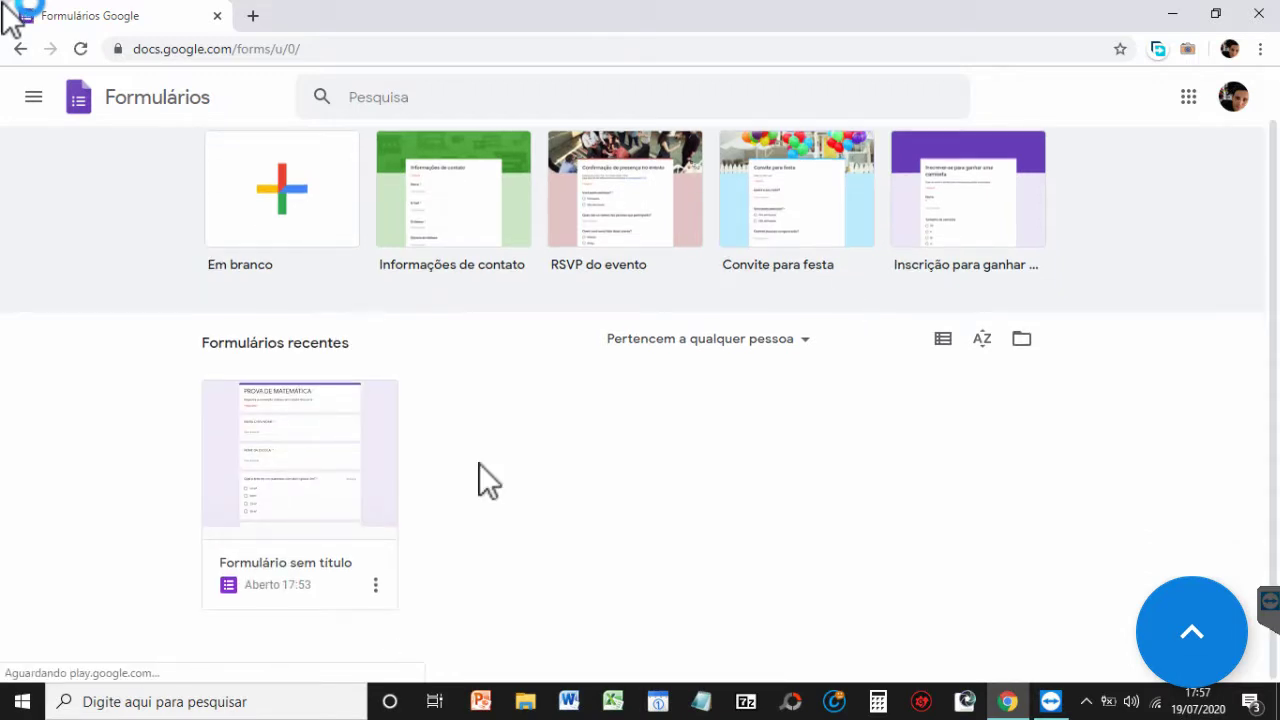
left_click(257, 421)
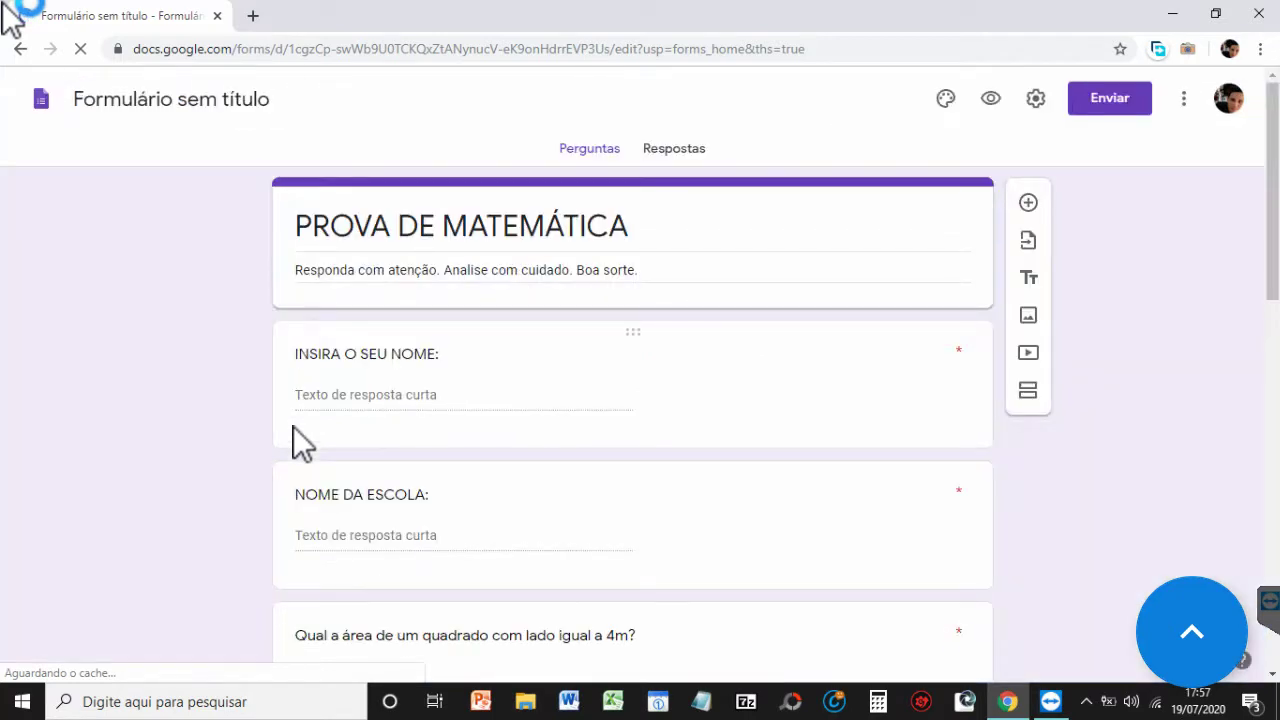
left_click(668, 152)
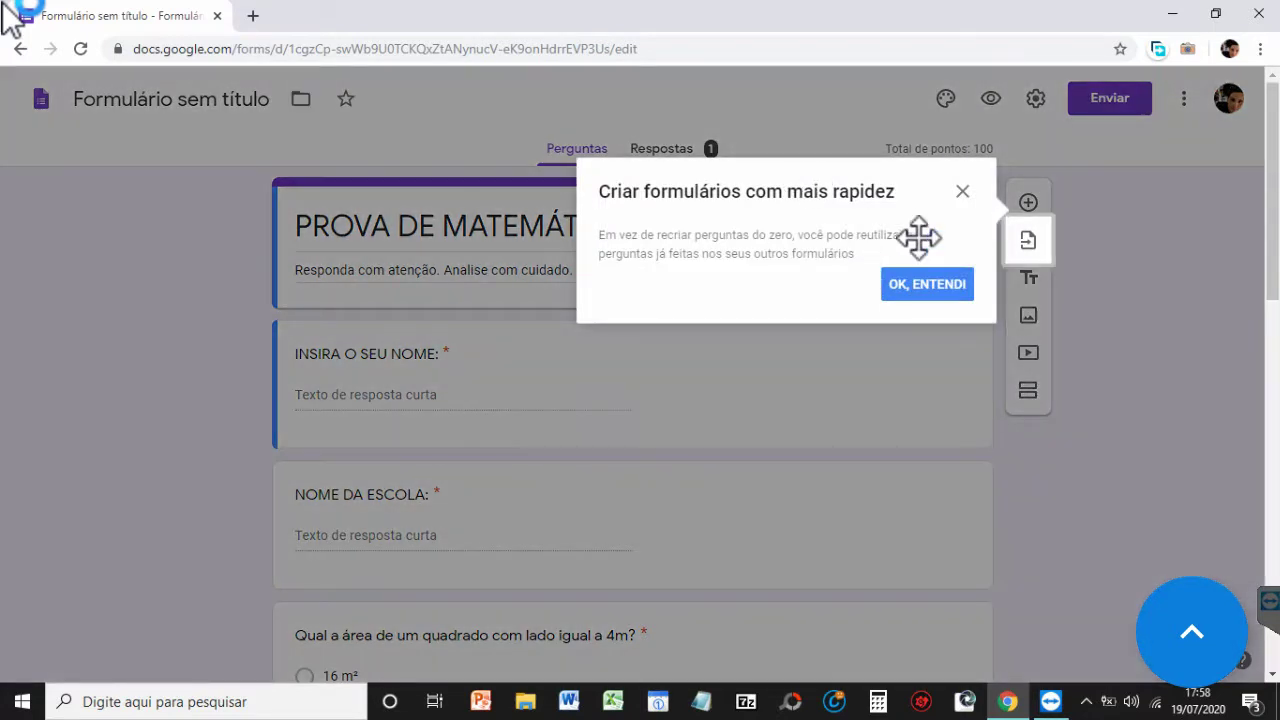
left_click(962, 191)
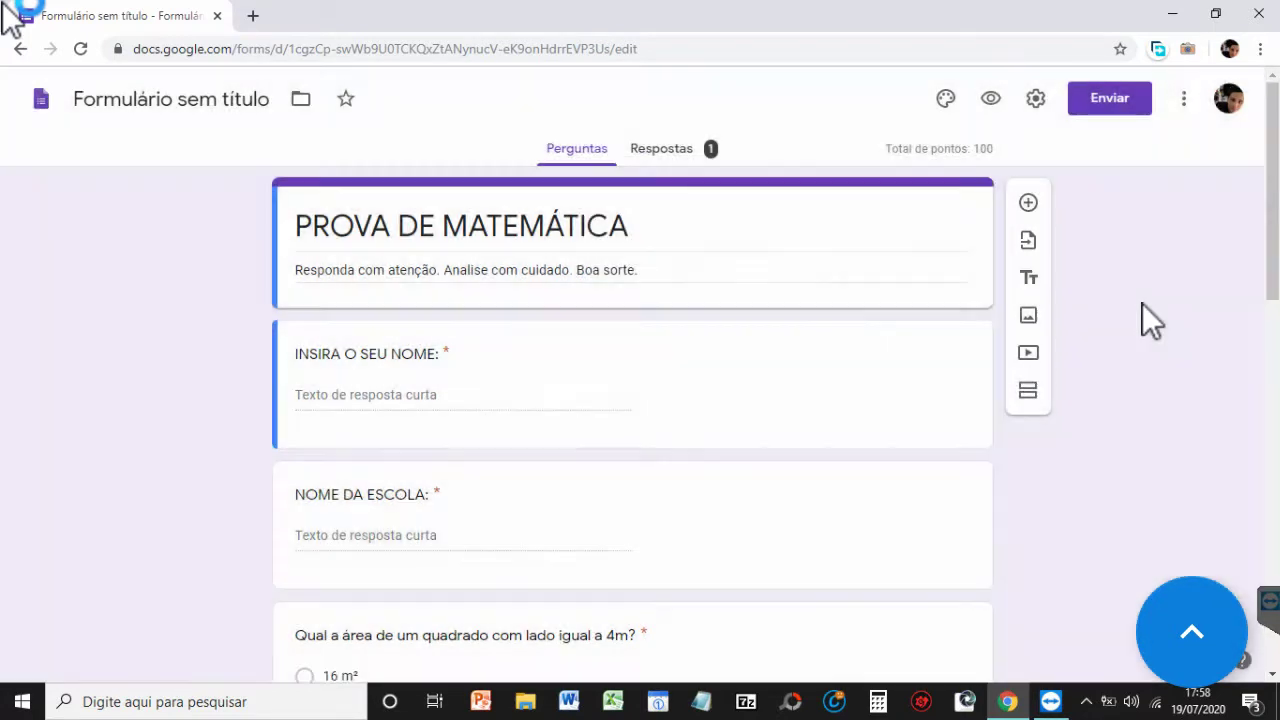